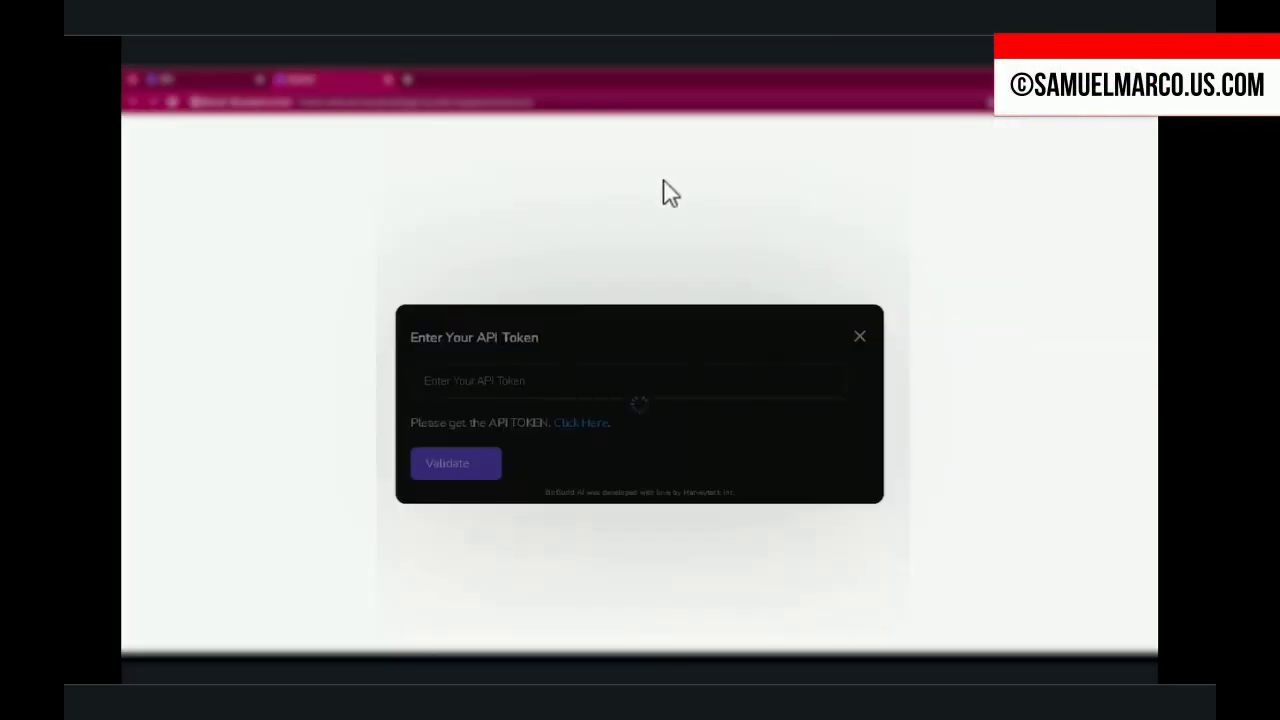
Scroll down and select the sentence defining artificial intelligence
{"action": "scroll", "coordinate": [555, 400], "scroll_direction": "down", "scroll_amount": 2}
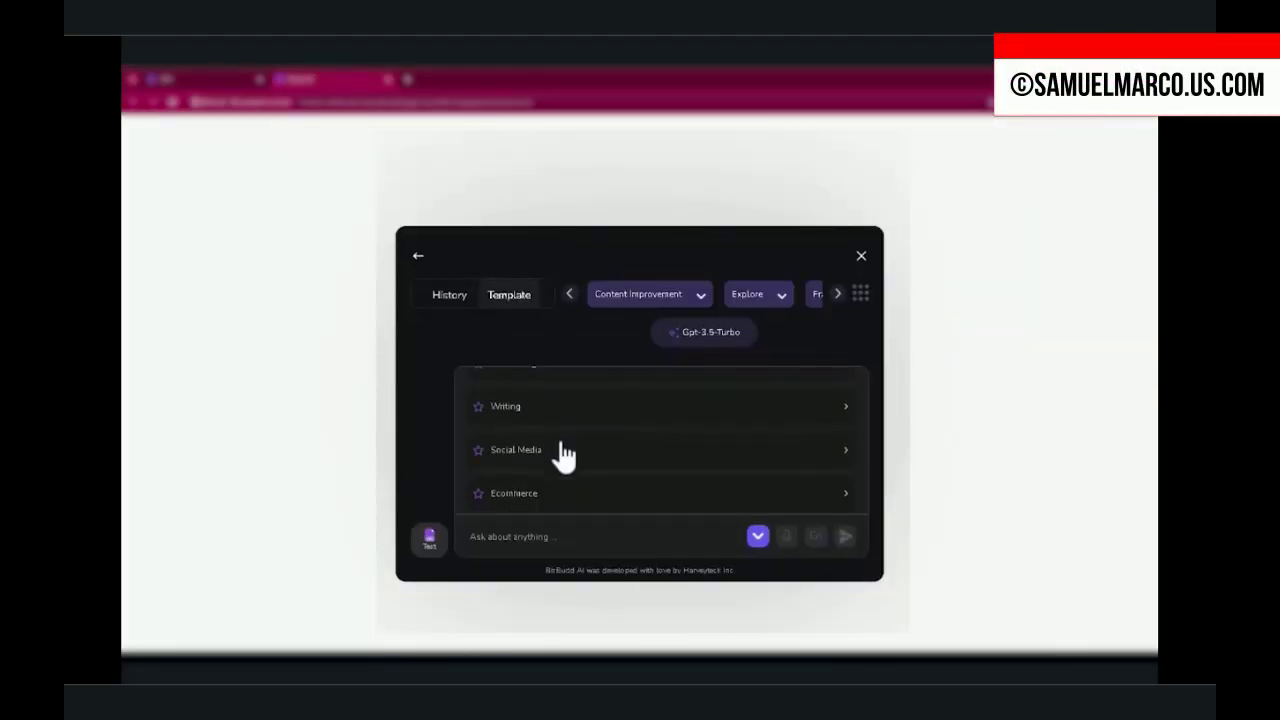
{"action": "scroll", "coordinate": [560, 462], "scroll_direction": "down", "scroll_amount": 1}
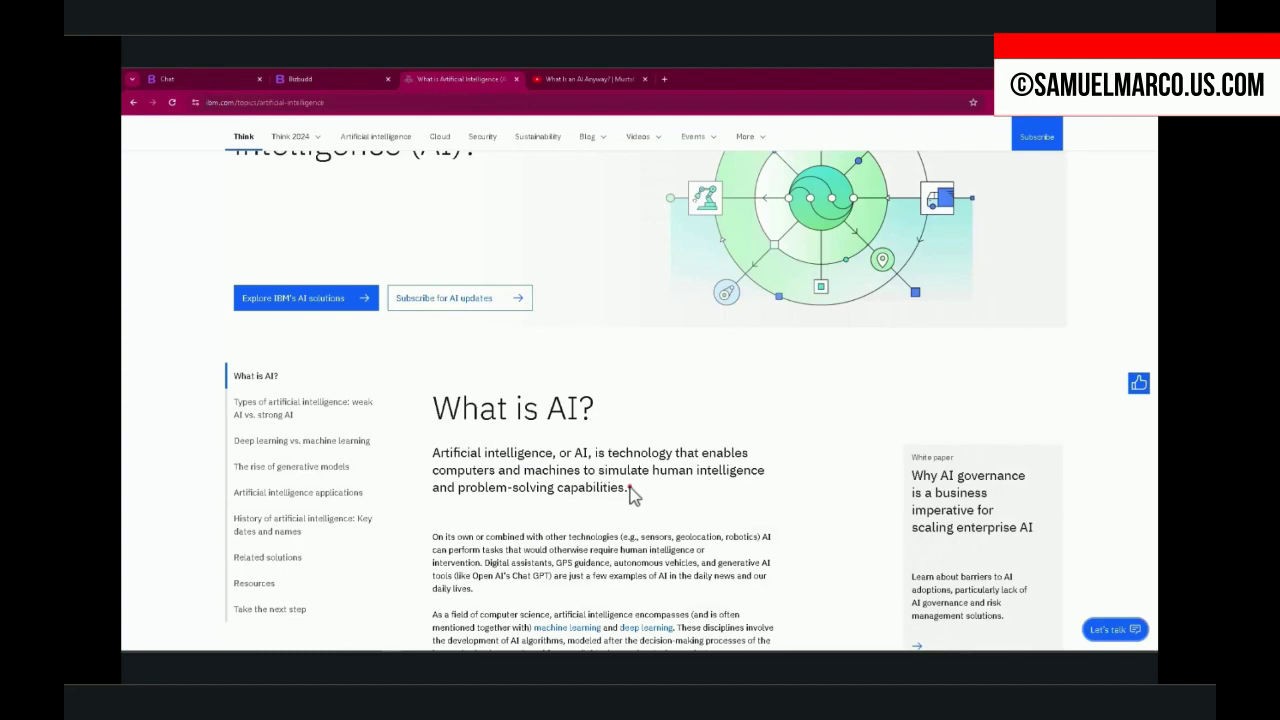
{"action": "left_click_drag", "start_coordinate": [628, 489], "coordinate": [448, 456]}
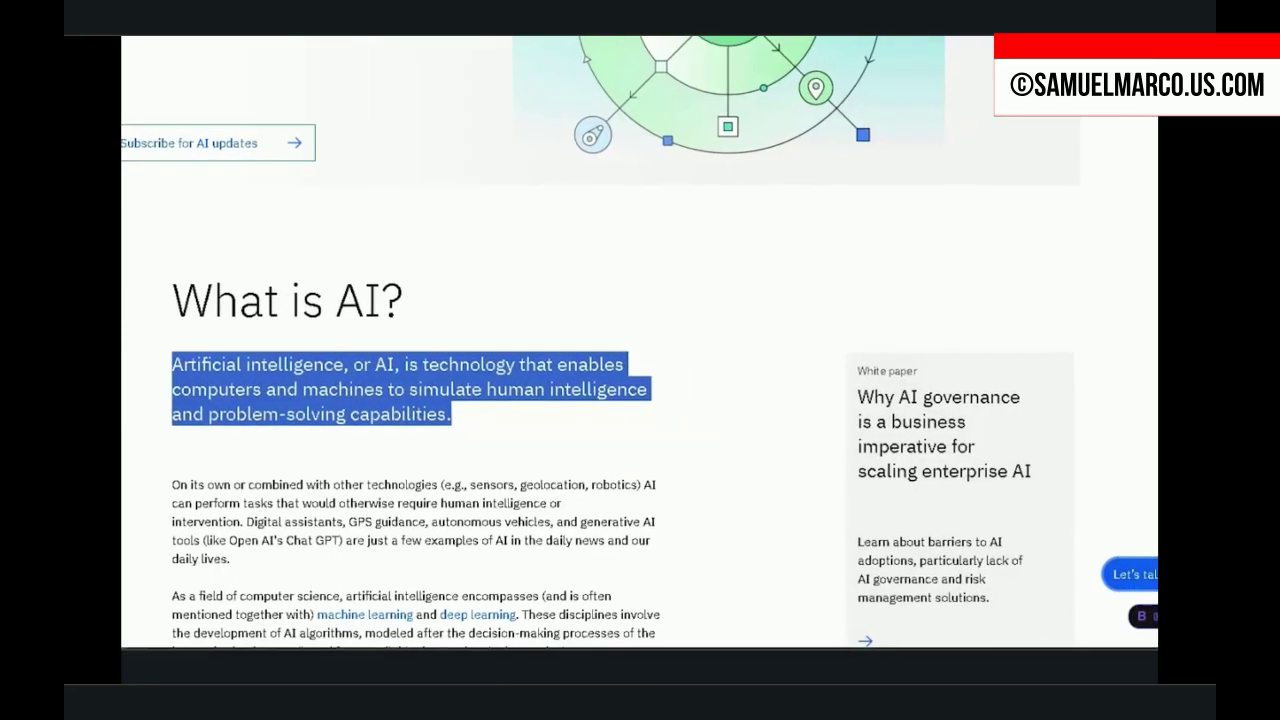
Request and send a summary of the YouTube video from the assistant's quick actions
{"action": "left_click", "coordinate": [1120, 626]}
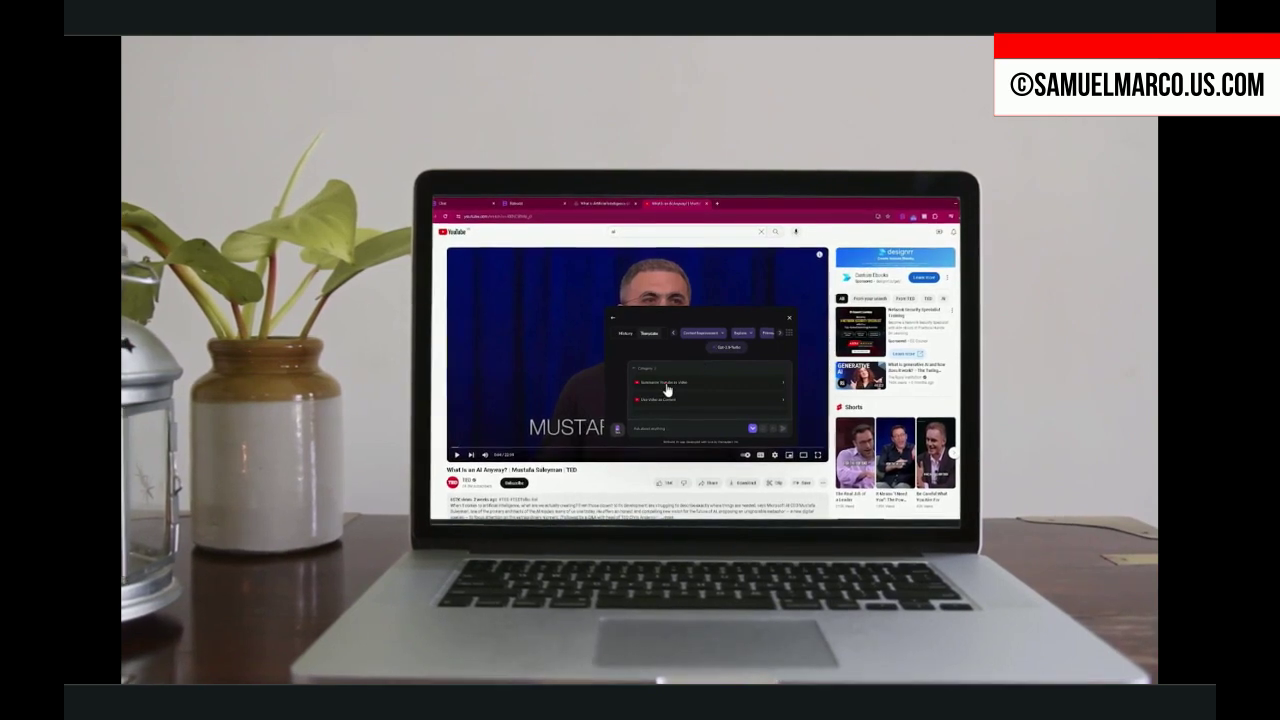
{"action": "left_click", "coordinate": [665, 386]}
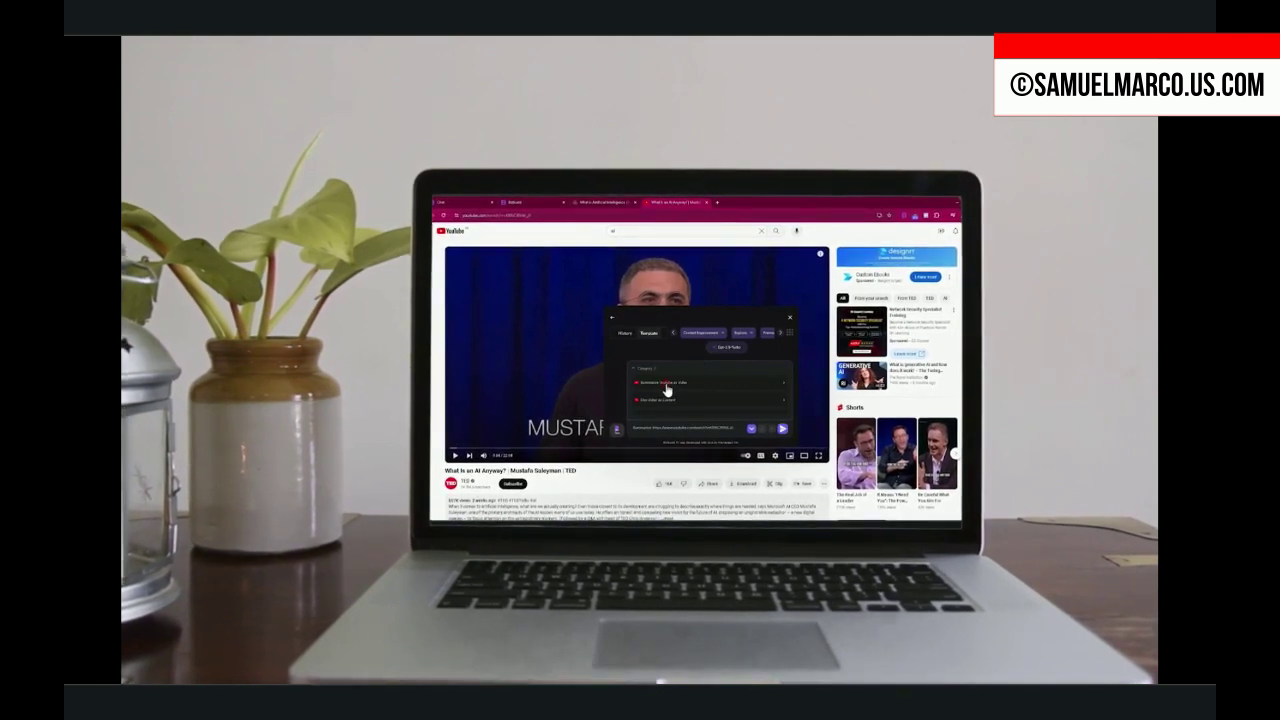
{"action": "left_click", "coordinate": [784, 432]}
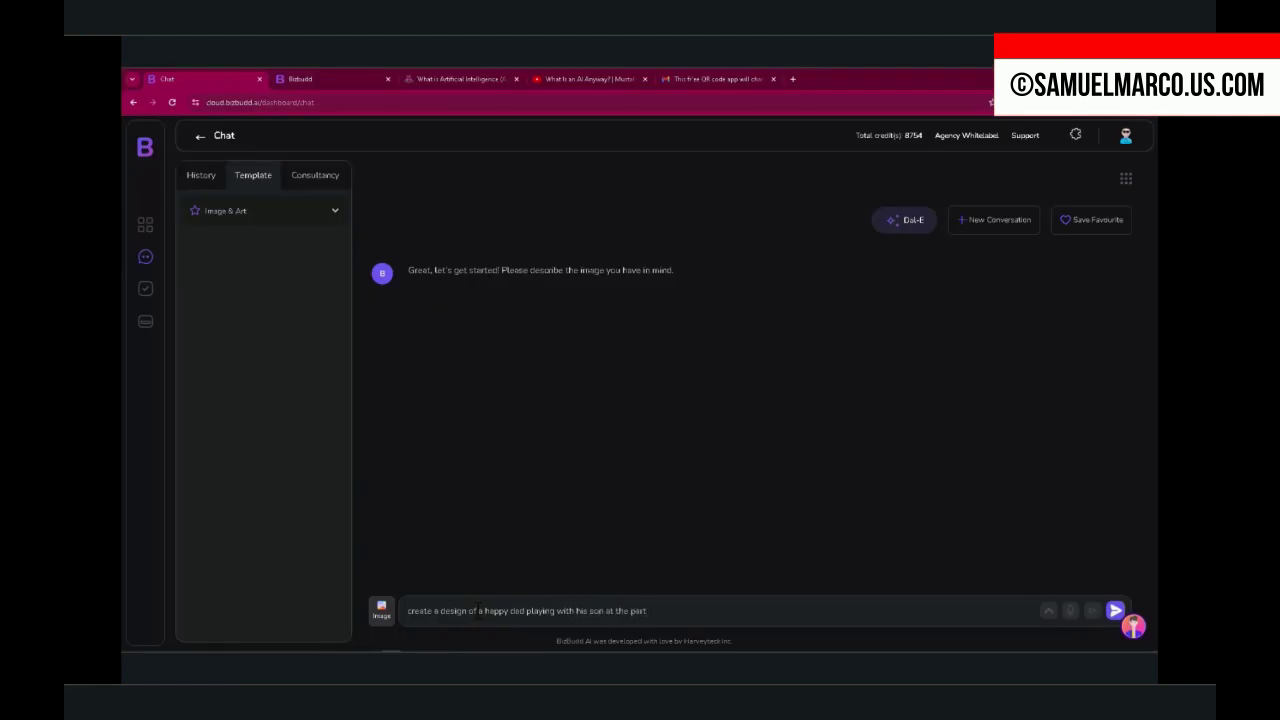
Send the dad-and-son park image prompt and bring up the list of AI models
{"action": "key", "text": "Return"}
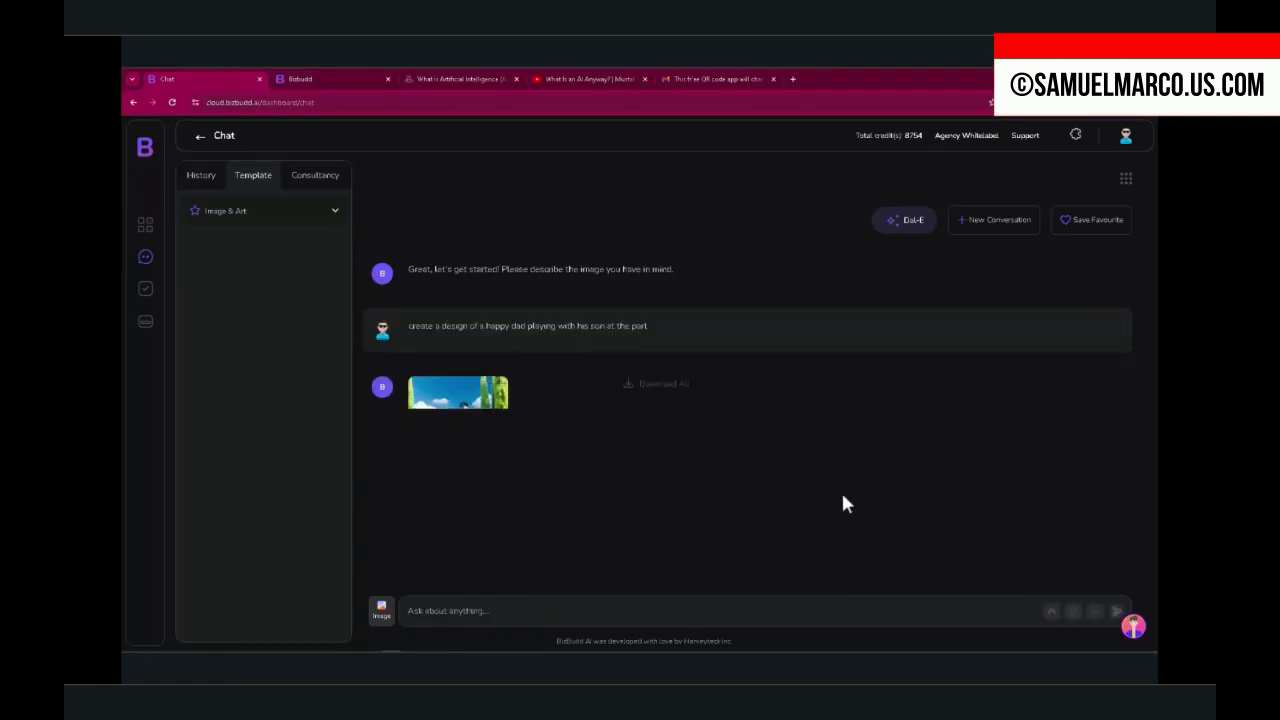
{"action": "left_click", "coordinate": [914, 224]}
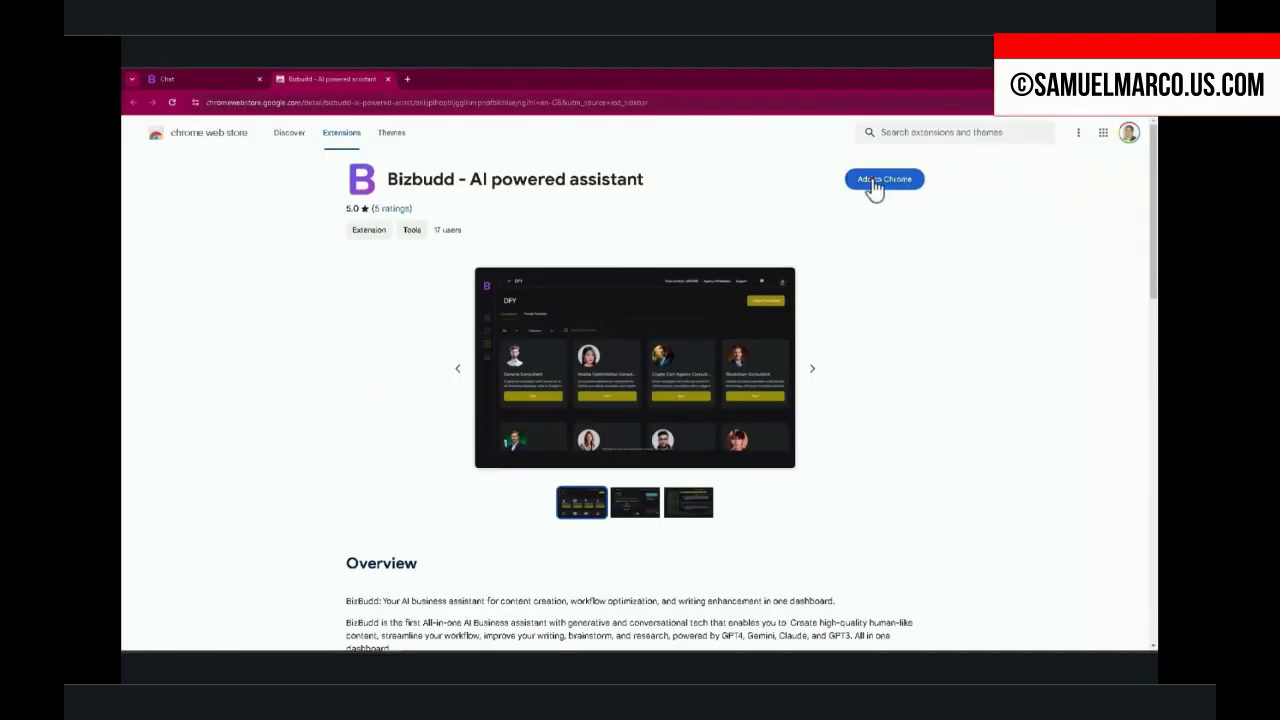
Add the Bizbudd extension to Chrome, pin it to the toolbar, and return to the Bizbudd chat
{"action": "left_click", "coordinate": [872, 182]}
{"action": "left_click", "coordinate": [675, 200]}
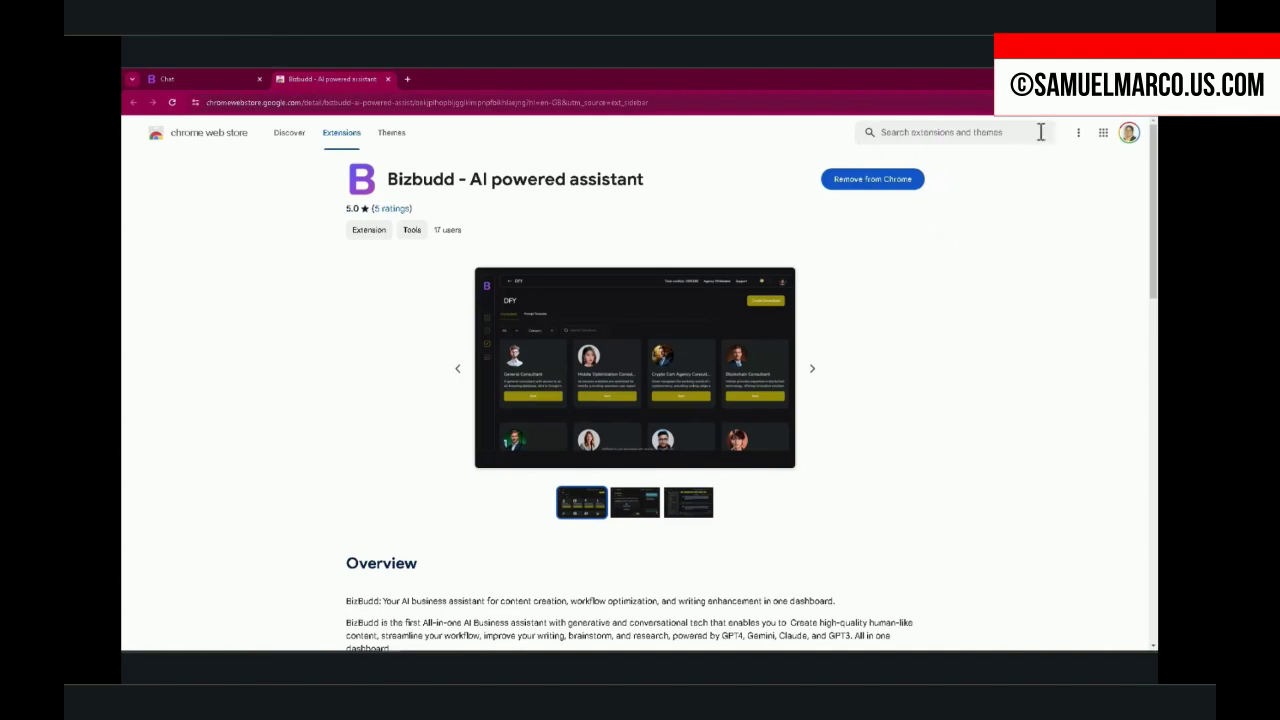
{"action": "left_click", "coordinate": [1084, 115]}
{"action": "left_click", "coordinate": [1040, 184]}
{"action": "left_click", "coordinate": [1068, 128]}
{"action": "left_click", "coordinate": [226, 80]}
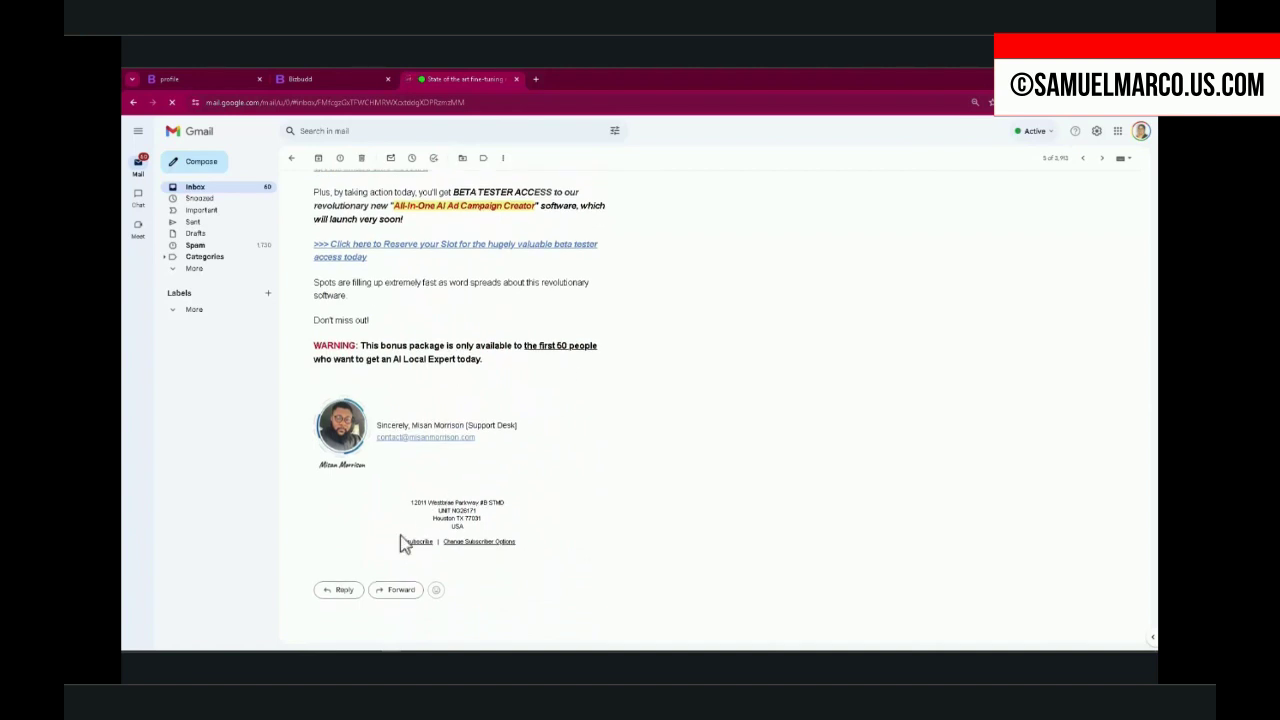
Reply to the offer email with a Bizbudd-generated response in the body
{"action": "left_click", "coordinate": [344, 591]}
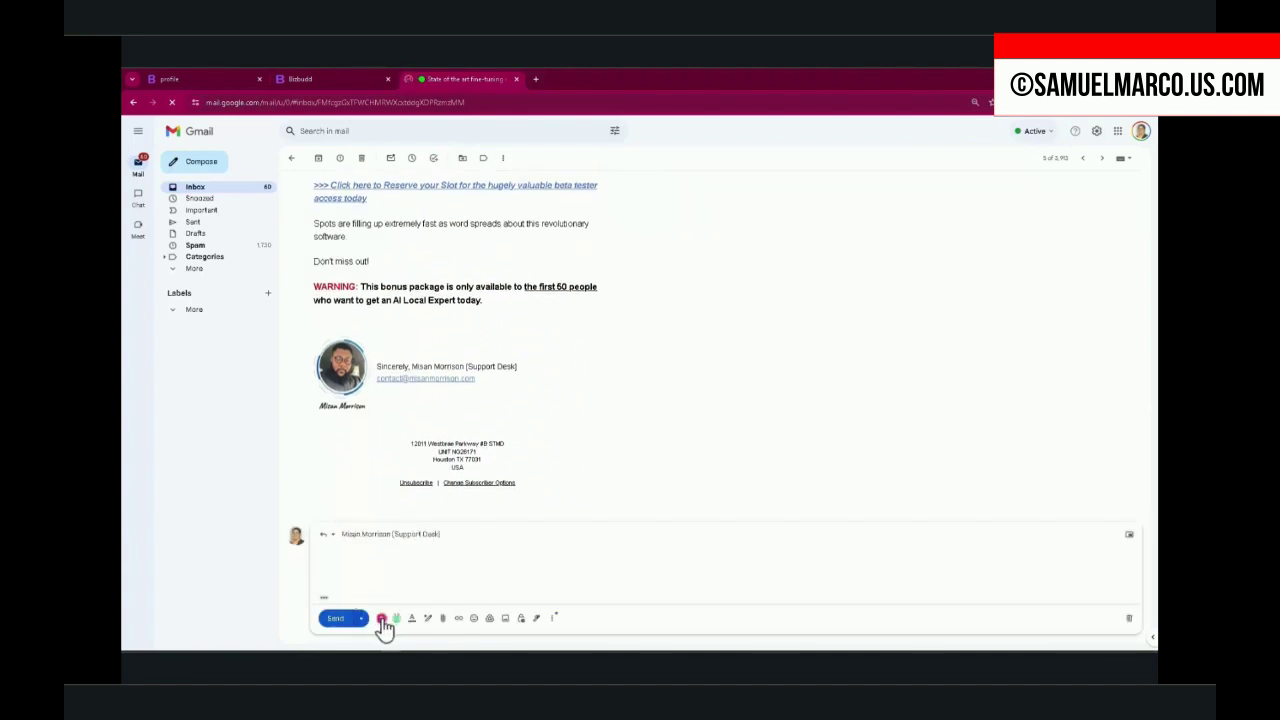
{"action": "left_click", "coordinate": [381, 619]}
{"action": "left_click", "coordinate": [775, 476]}
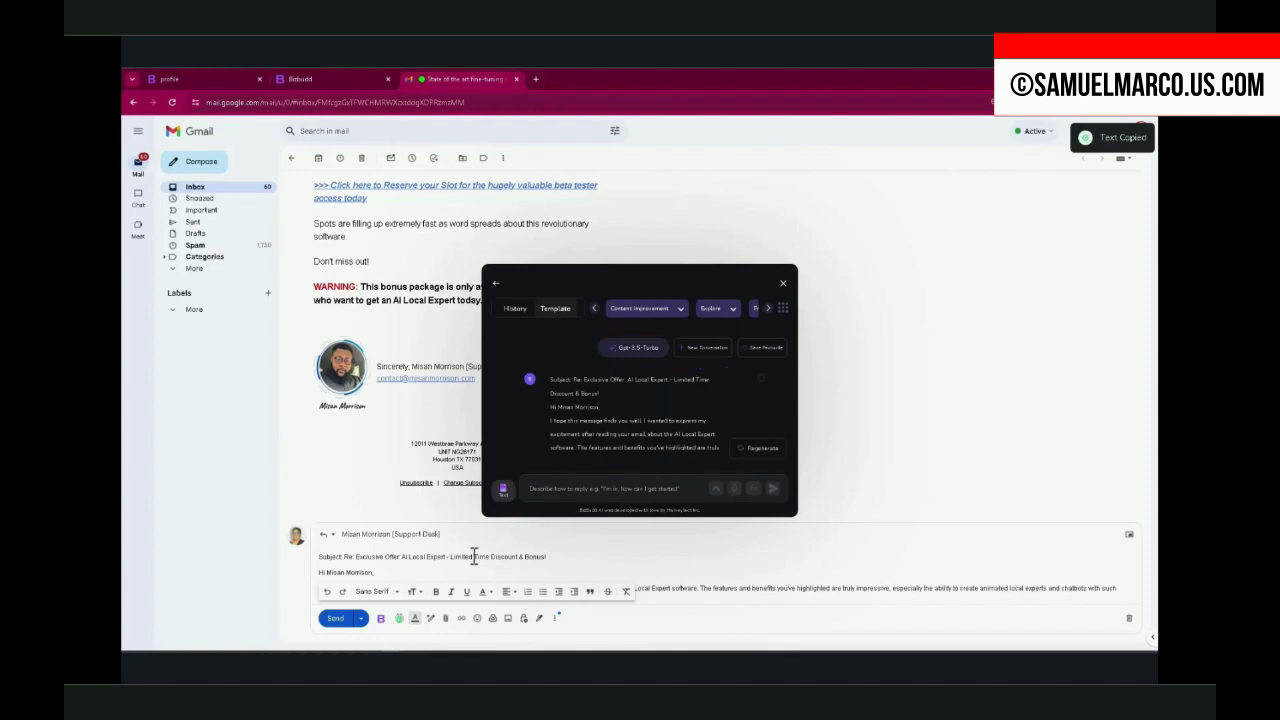
{"action": "left_click", "coordinate": [459, 565]}
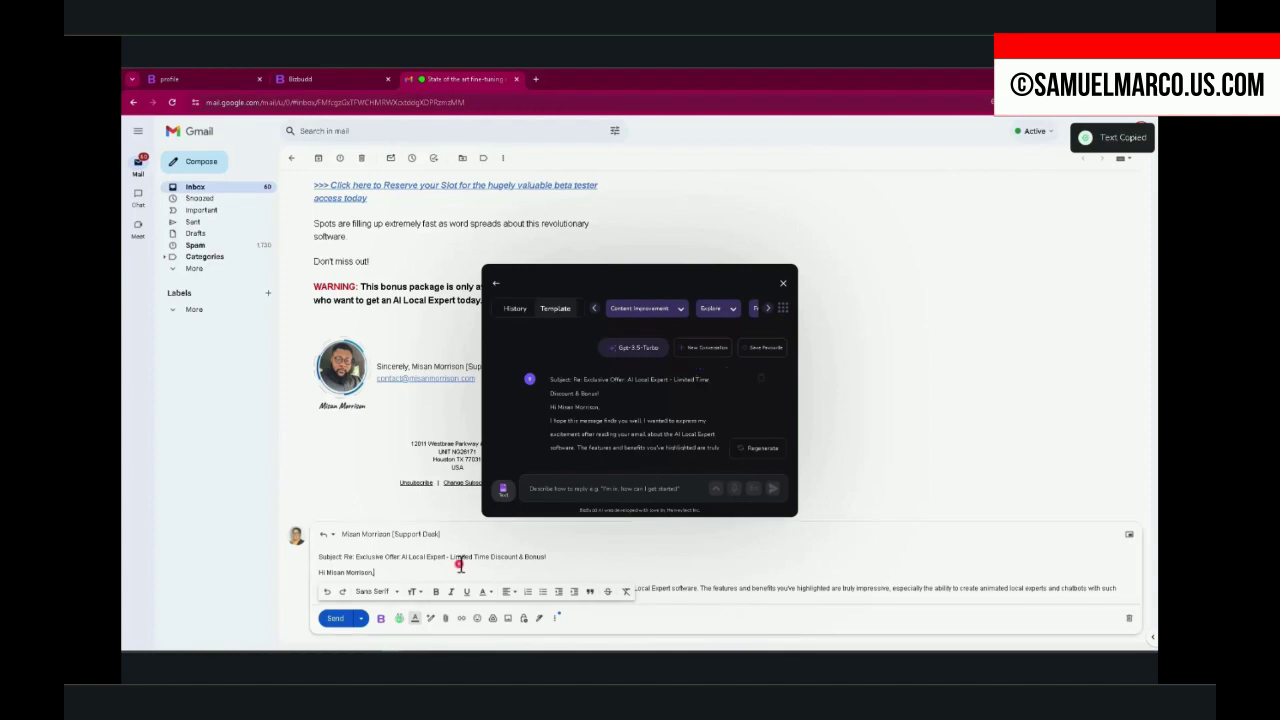
{"action": "left_click", "coordinate": [783, 286]}
Select the five AI-benefits paragraphs and choose Translate from the assistant's quick actions
{"action": "scroll", "coordinate": [531, 563], "scroll_direction": "down", "scroll_amount": 3}
{"action": "scroll", "coordinate": [449, 563], "scroll_direction": "down", "scroll_amount": 2}
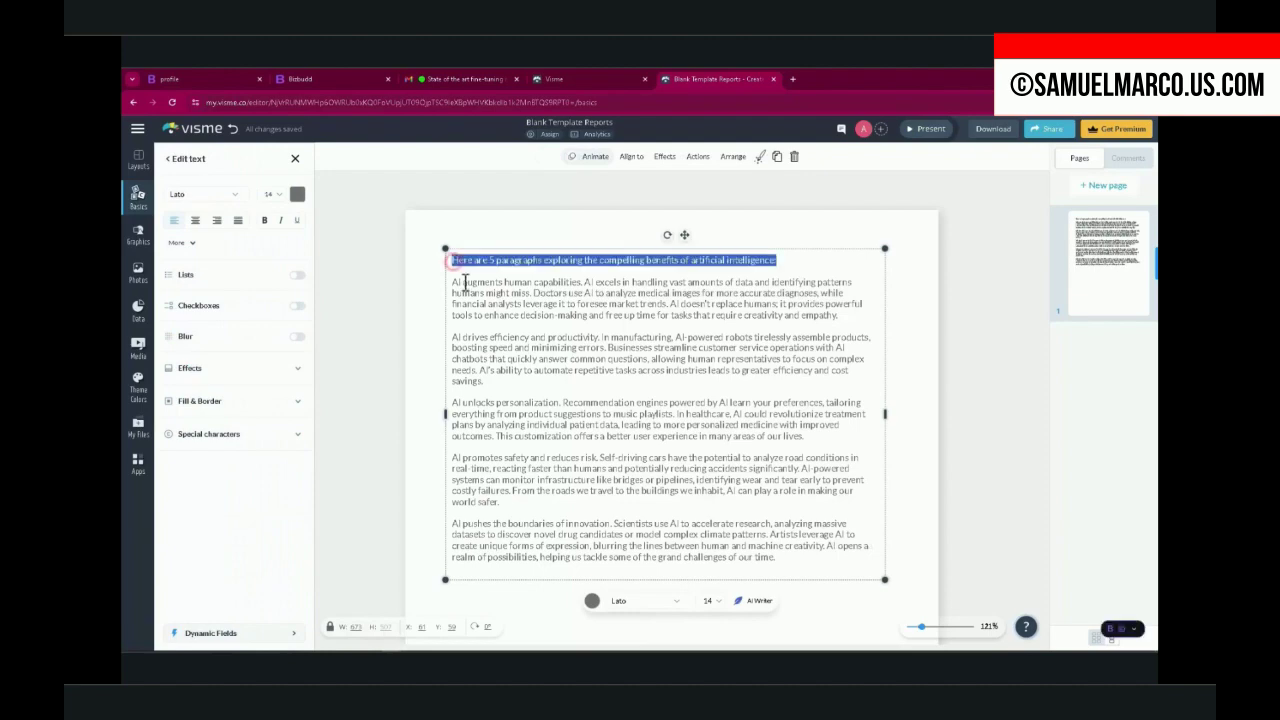
{"action": "left_click_drag", "start_coordinate": [452, 260], "coordinate": [776, 557]}
{"action": "left_click", "coordinate": [1105, 637]}
{"action": "left_click", "coordinate": [1092, 577]}
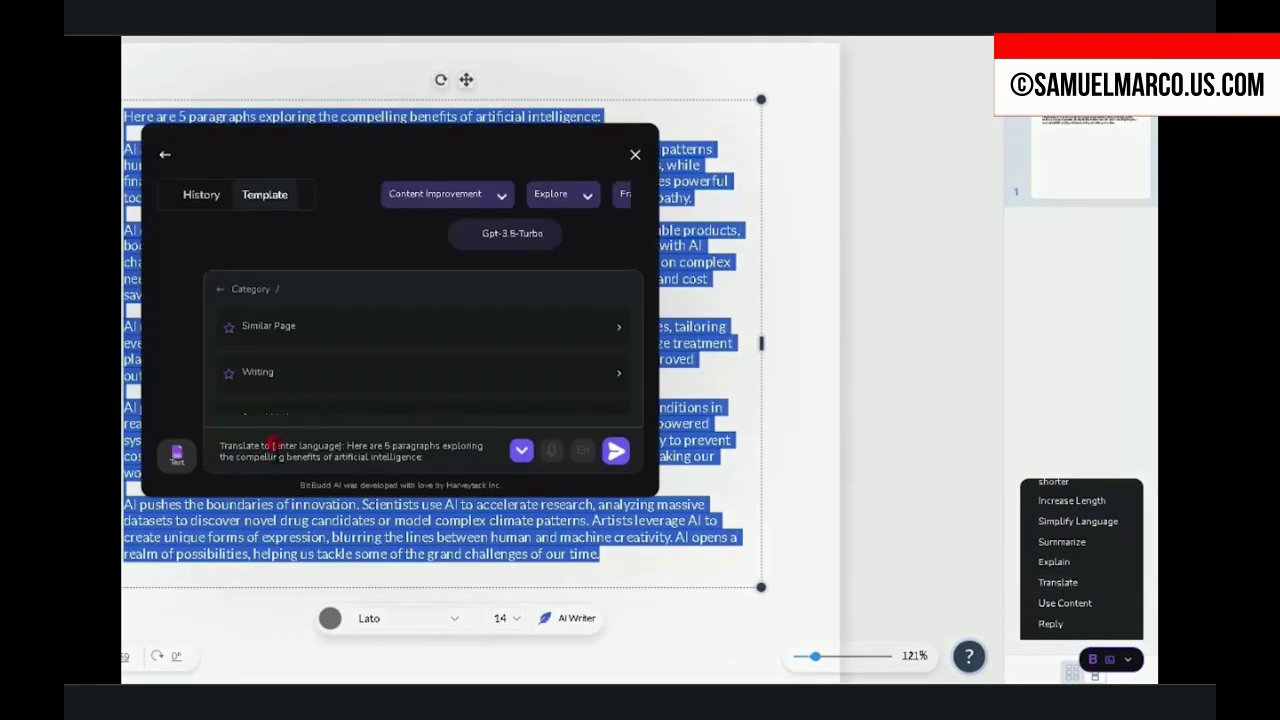
Change the chat language to Spanish; Castilian - Es
{"action": "left_click", "coordinate": [272, 444]}
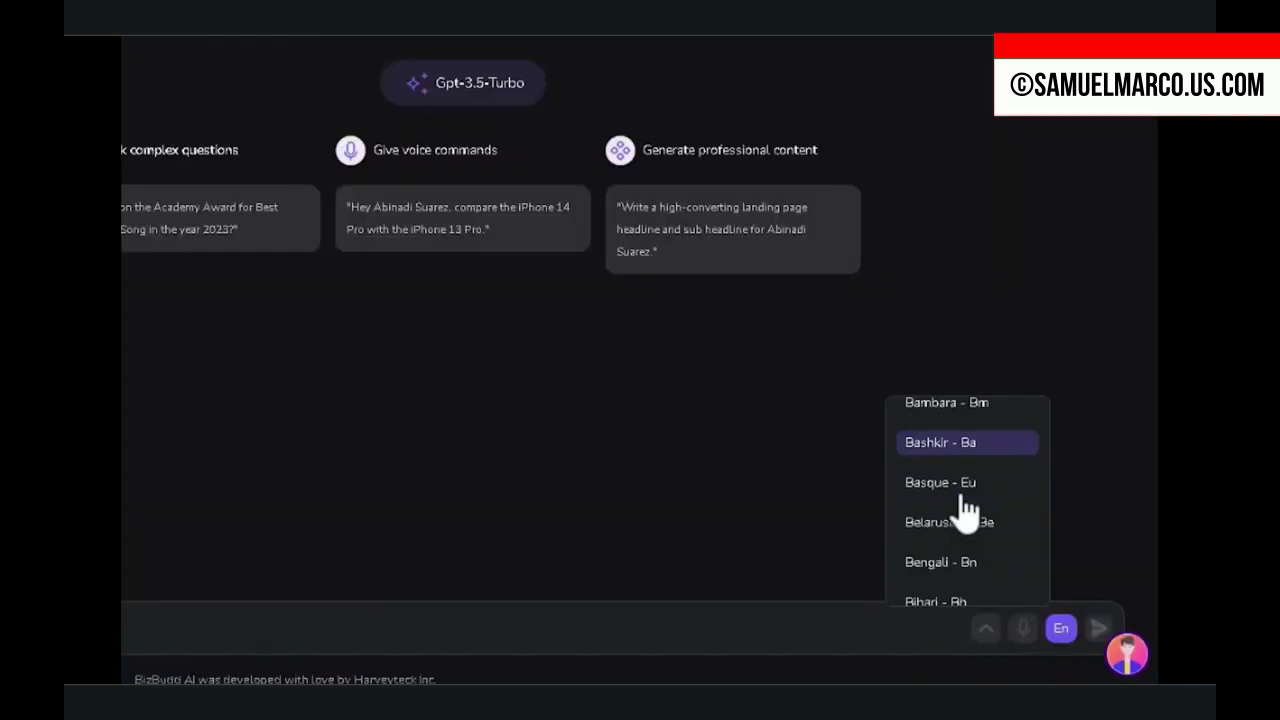
{"action": "scroll", "coordinate": [963, 512], "scroll_direction": "down", "scroll_amount": 3}
{"action": "scroll", "coordinate": [963, 512], "scroll_direction": "down", "scroll_amount": 3}
{"action": "scroll", "coordinate": [963, 512], "scroll_direction": "down", "scroll_amount": 1}
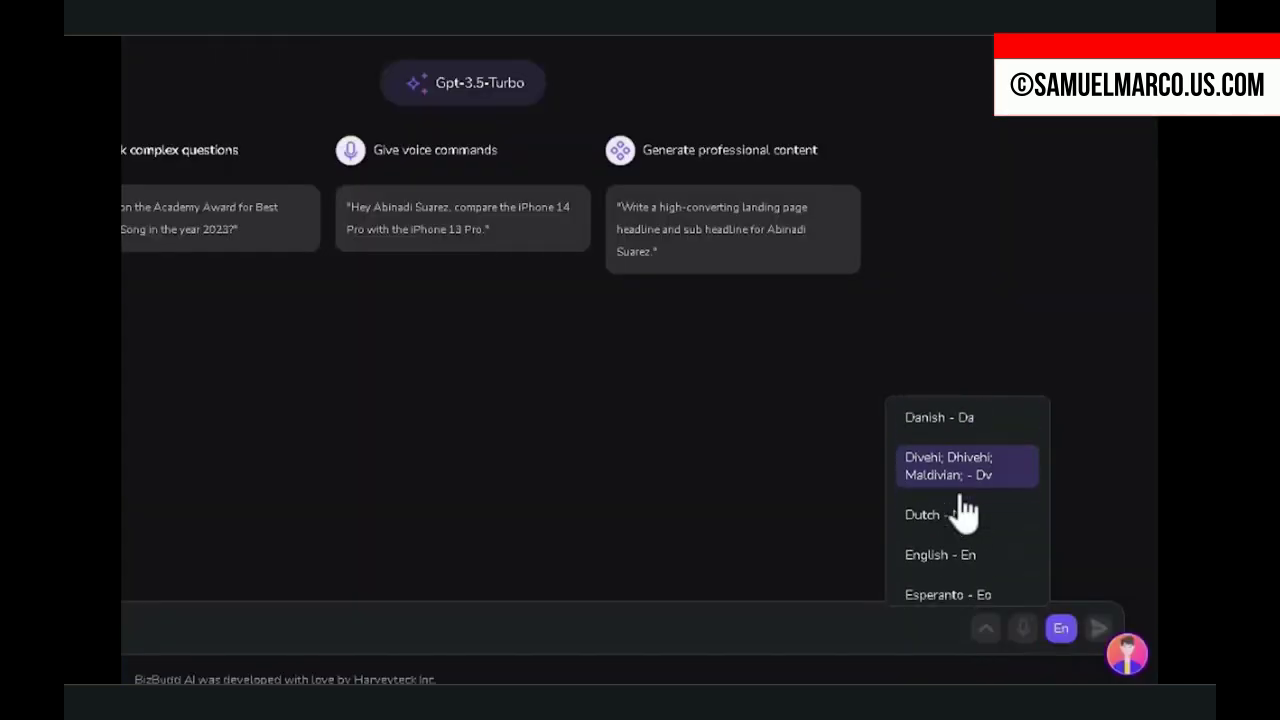
{"action": "scroll", "coordinate": [960, 513], "scroll_direction": "down", "scroll_amount": 3}
{"action": "scroll", "coordinate": [966, 514], "scroll_direction": "down", "scroll_amount": 5}
{"action": "scroll", "coordinate": [970, 512], "scroll_direction": "down", "scroll_amount": 10}
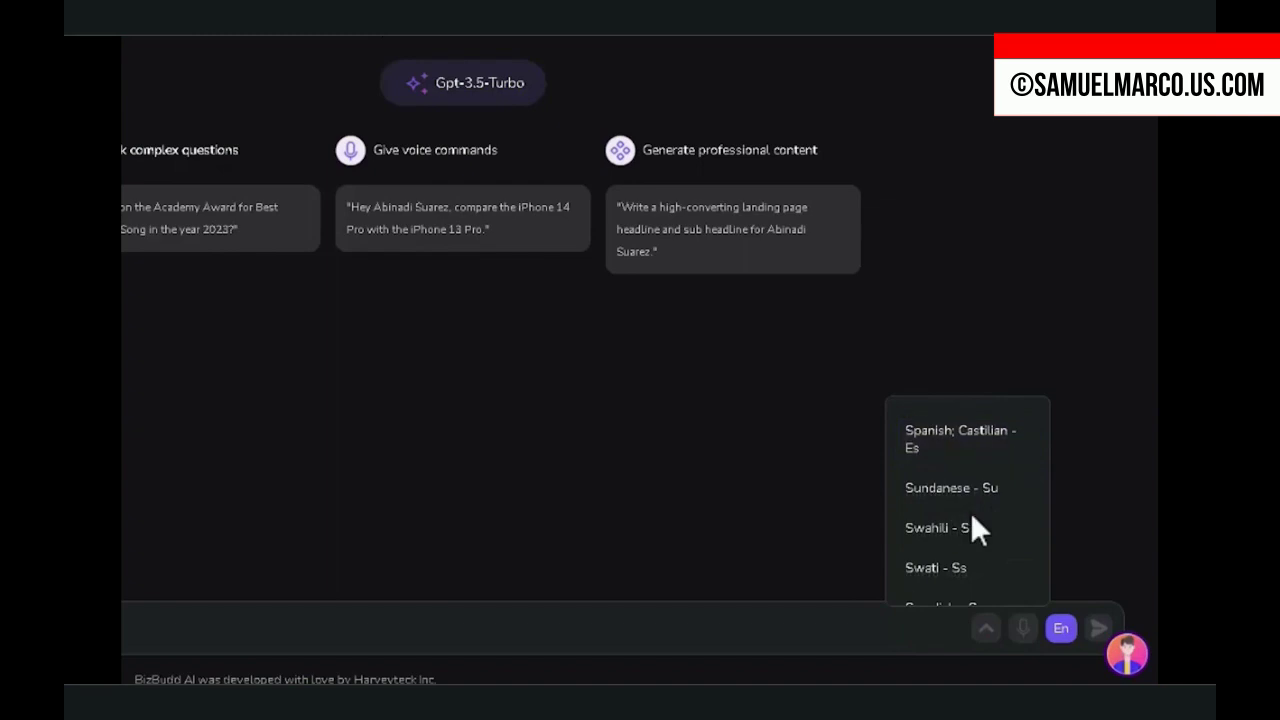
{"action": "left_click", "coordinate": [945, 440]}
Paste the Spanish landing-page headline request and send it
{"action": "key", "text": "ctrl+v"}
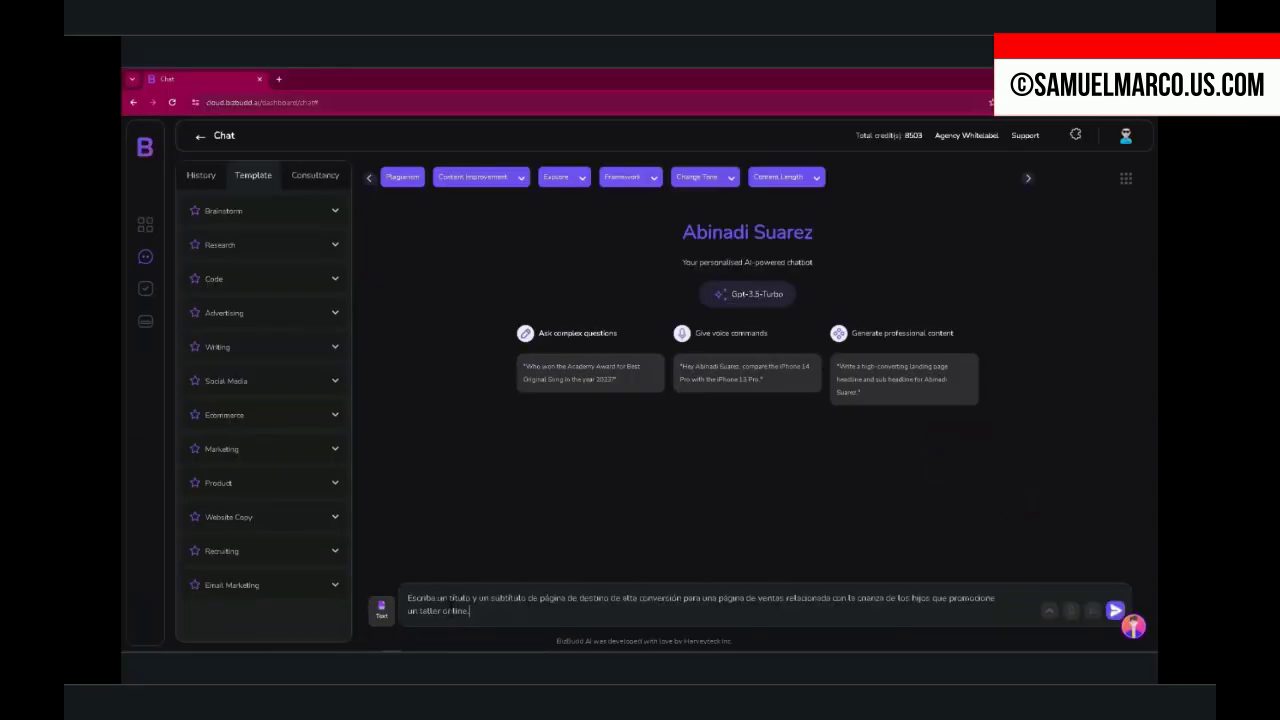
{"action": "left_click", "coordinate": [1112, 611]}
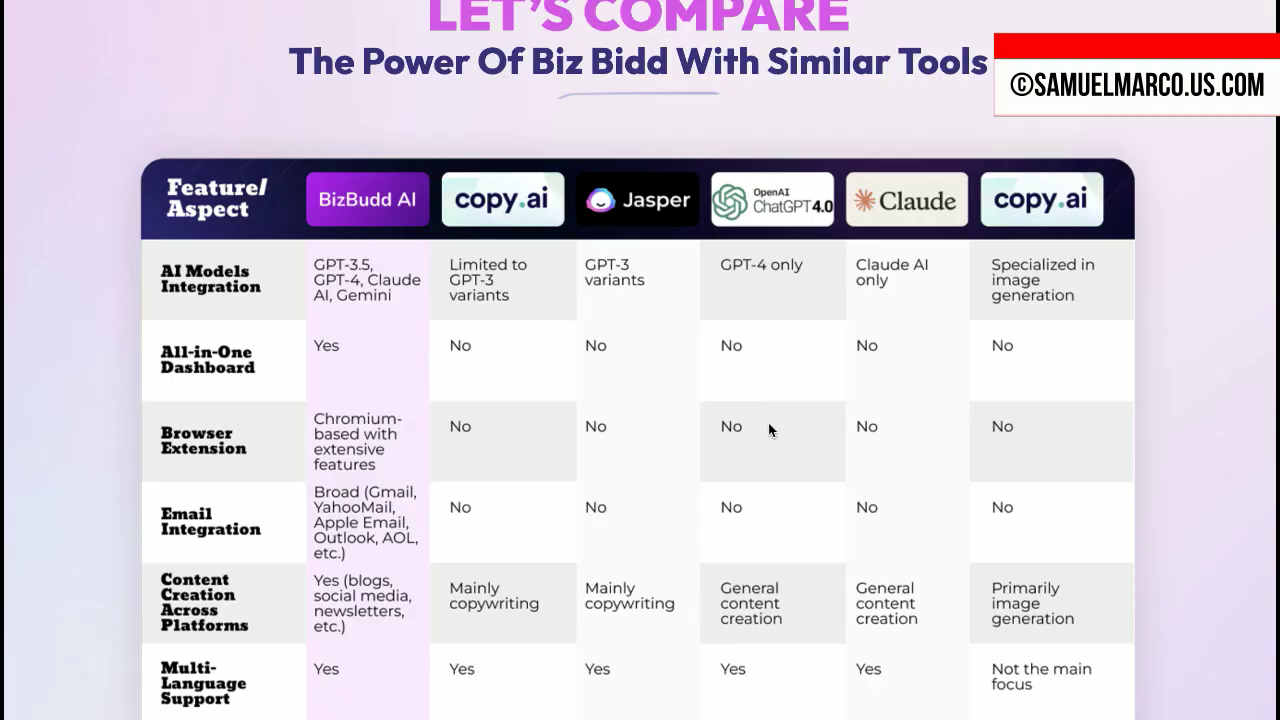
Scroll the Let's Compare table down to its last row, Customizable Business Assistant
{"action": "scroll", "coordinate": [790, 476], "scroll_direction": "up", "scroll_amount": 1}
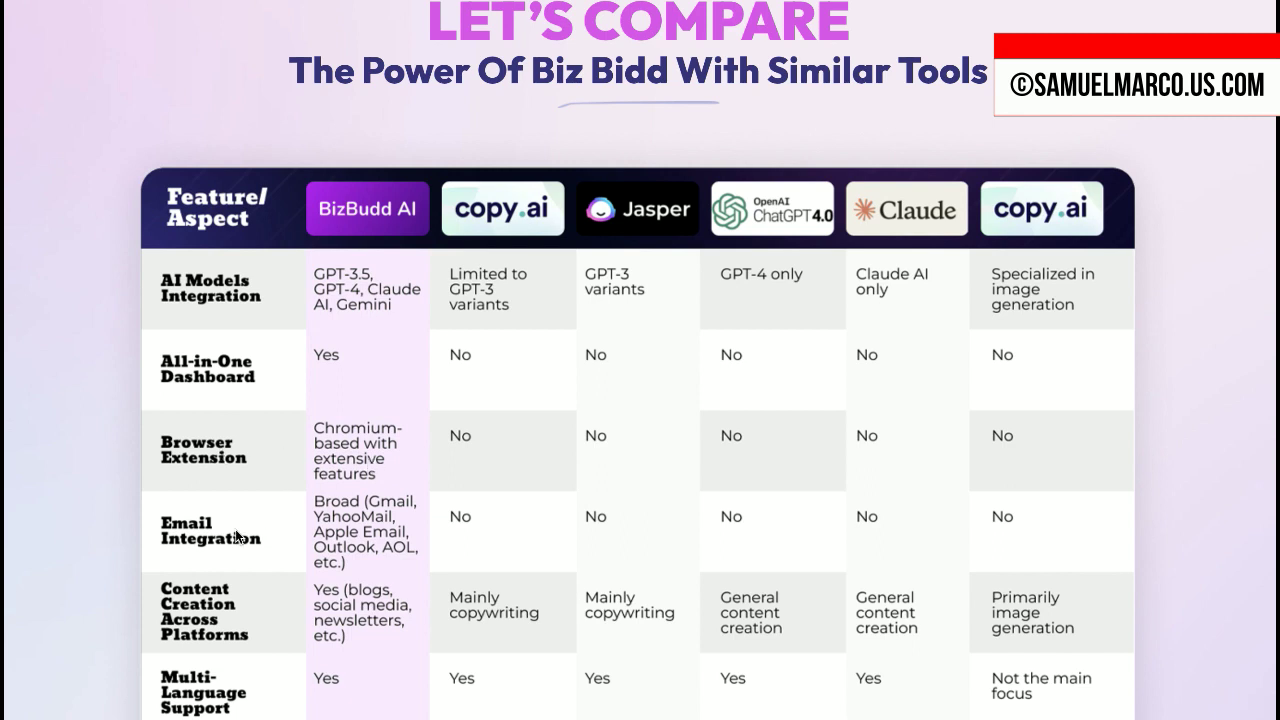
{"action": "scroll", "coordinate": [247, 552], "scroll_direction": "down", "scroll_amount": 3}
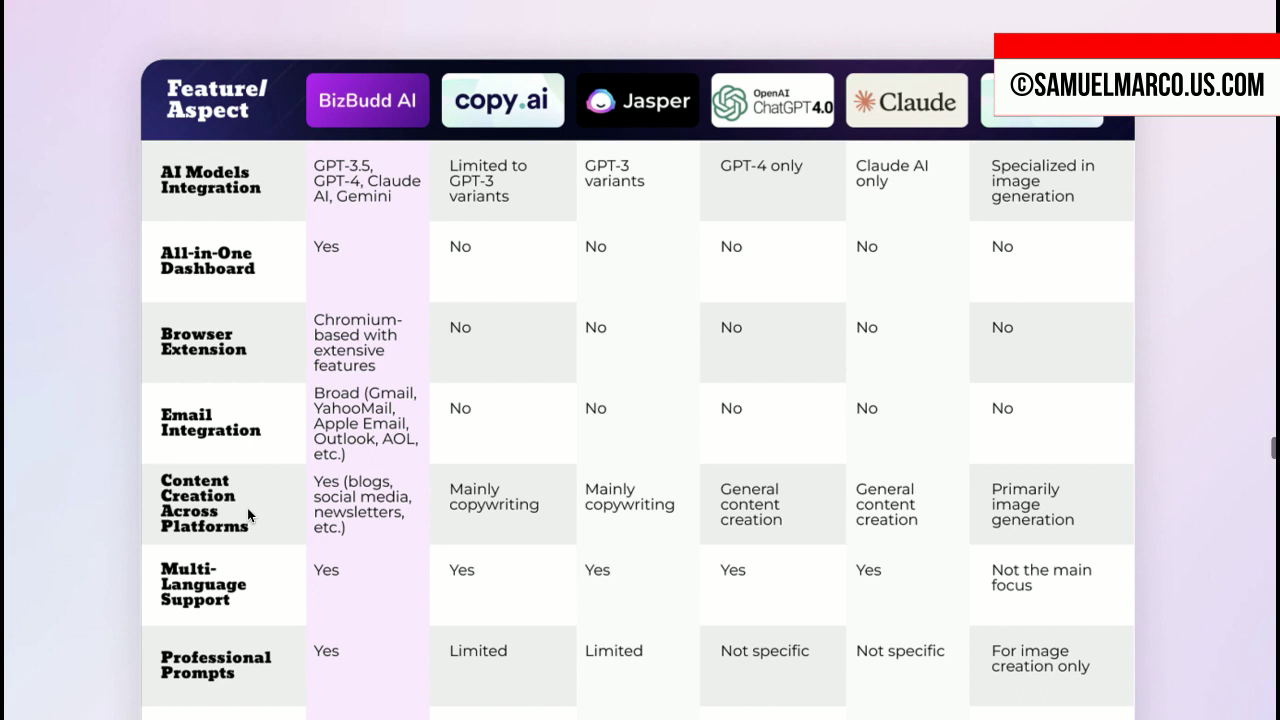
{"action": "scroll", "coordinate": [248, 515], "scroll_direction": "down", "scroll_amount": 3}
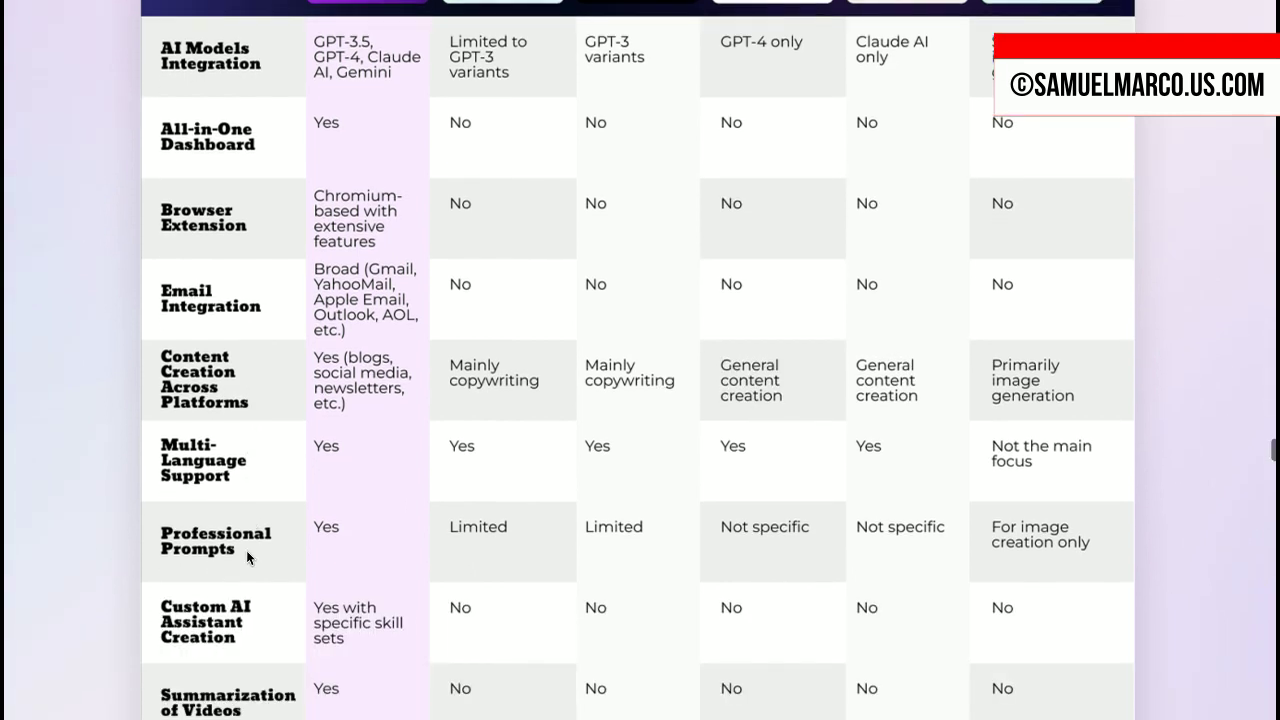
{"action": "scroll", "coordinate": [246, 550], "scroll_direction": "down", "scroll_amount": 3}
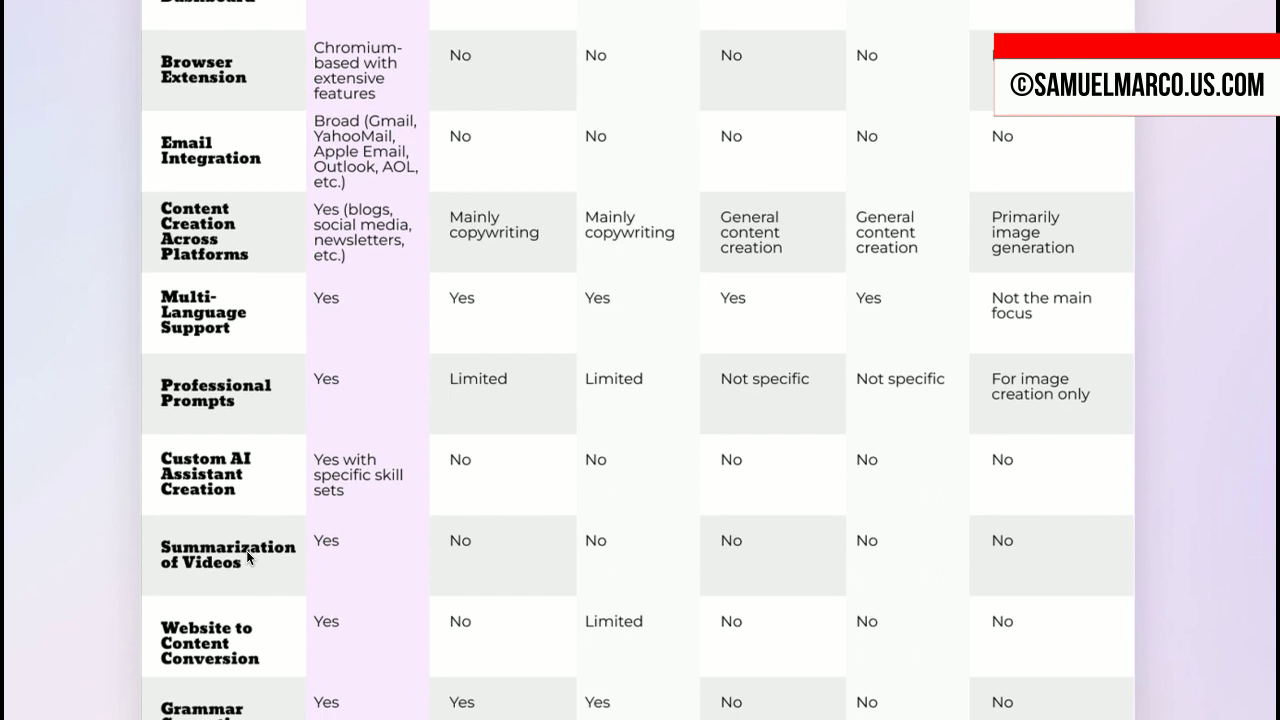
{"action": "scroll", "coordinate": [248, 557], "scroll_direction": "down", "scroll_amount": 2}
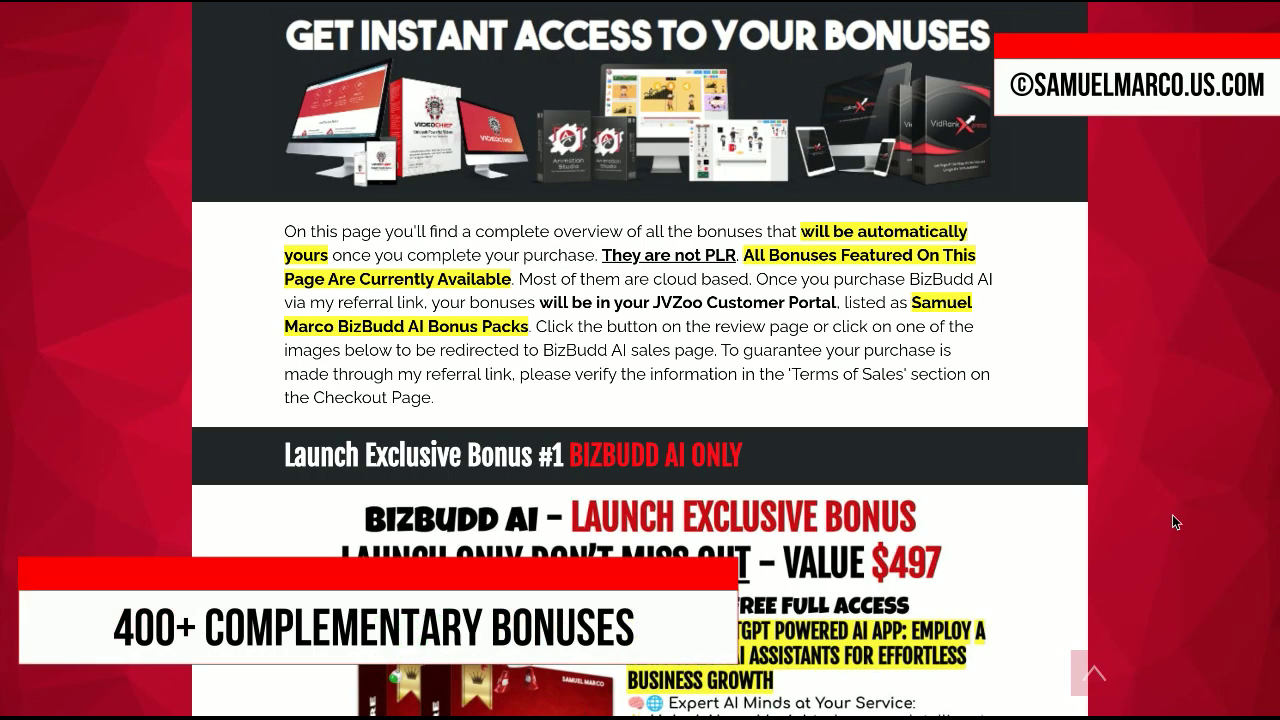
Scroll past the launch bonuses and bonus packs to the footer's author bio and review links
{"action": "scroll", "coordinate": [1172, 515], "scroll_direction": "down", "scroll_amount": 3}
{"action": "scroll", "coordinate": [1172, 515], "scroll_direction": "down", "scroll_amount": 1}
{"action": "scroll", "coordinate": [1172, 515], "scroll_direction": "down", "scroll_amount": 3}
{"action": "scroll", "coordinate": [1172, 515], "scroll_direction": "down", "scroll_amount": 2}
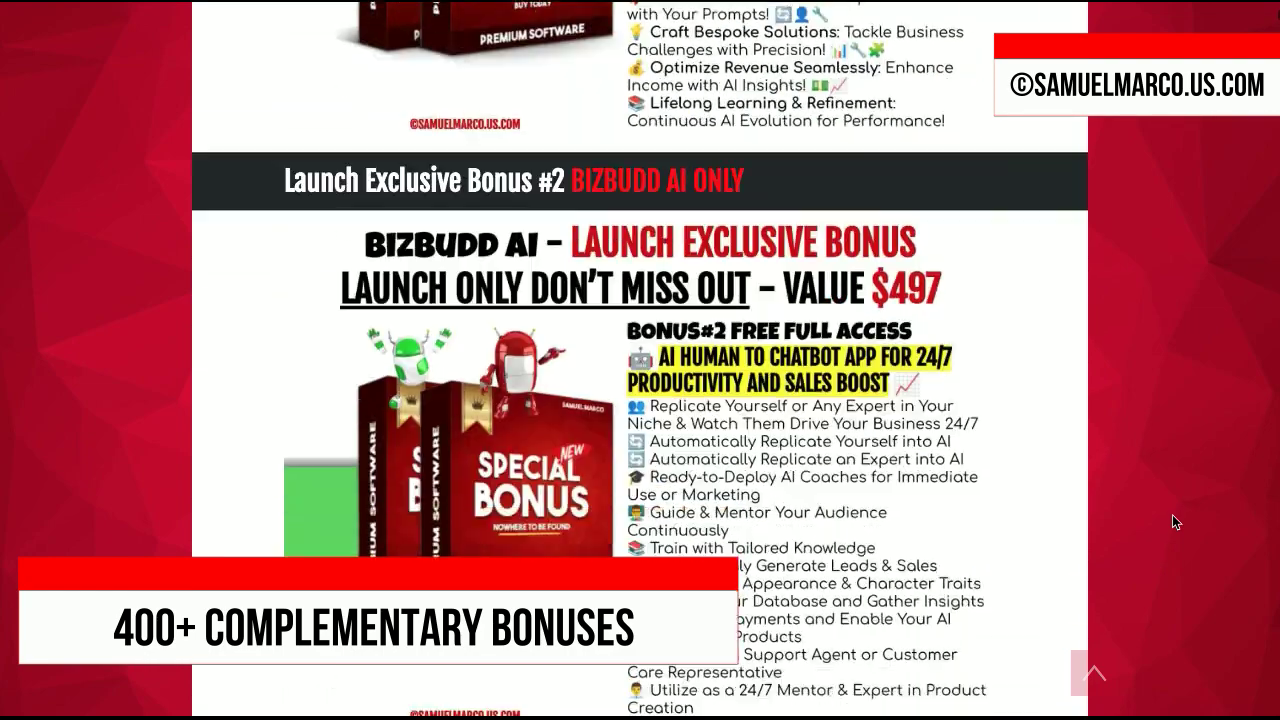
{"action": "scroll", "coordinate": [1172, 515], "scroll_direction": "down", "scroll_amount": 1}
{"action": "scroll", "coordinate": [1172, 515], "scroll_direction": "down", "scroll_amount": 4}
{"action": "scroll", "coordinate": [1172, 515], "scroll_direction": "down", "scroll_amount": 2}
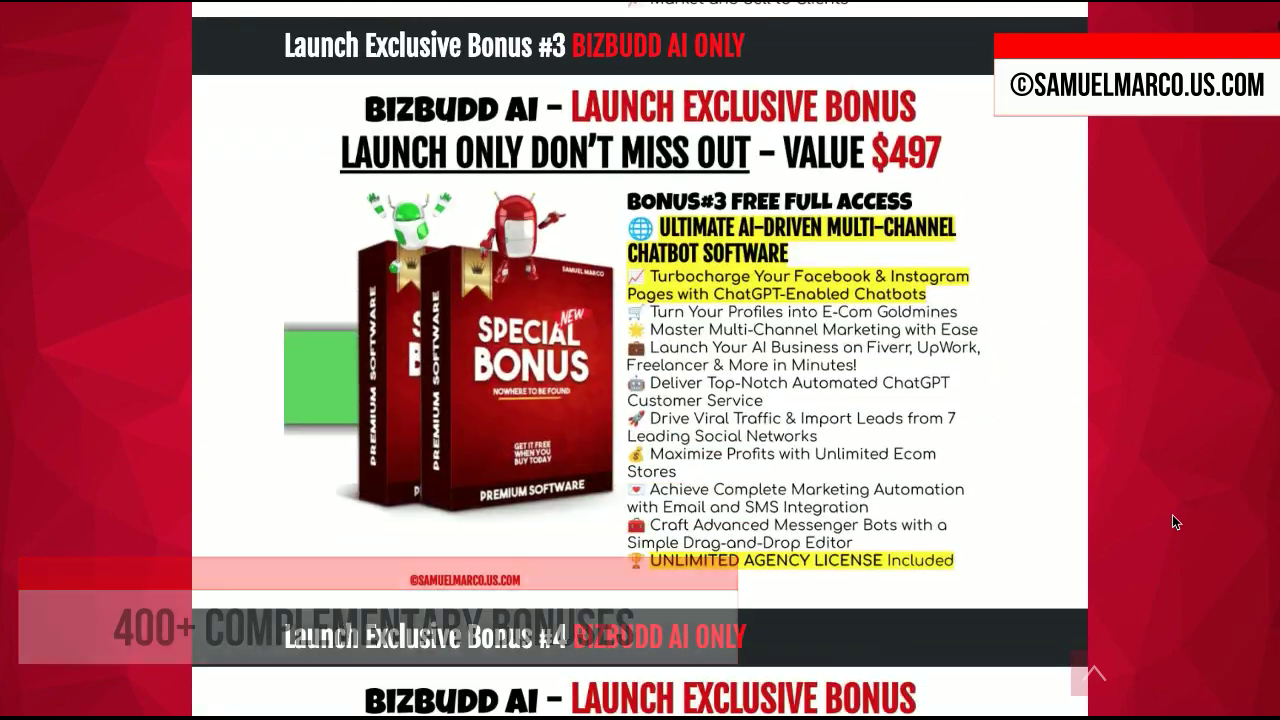
{"action": "scroll", "coordinate": [1172, 522], "scroll_direction": "down", "scroll_amount": 1}
{"action": "scroll", "coordinate": [1172, 522], "scroll_direction": "down", "scroll_amount": 1}
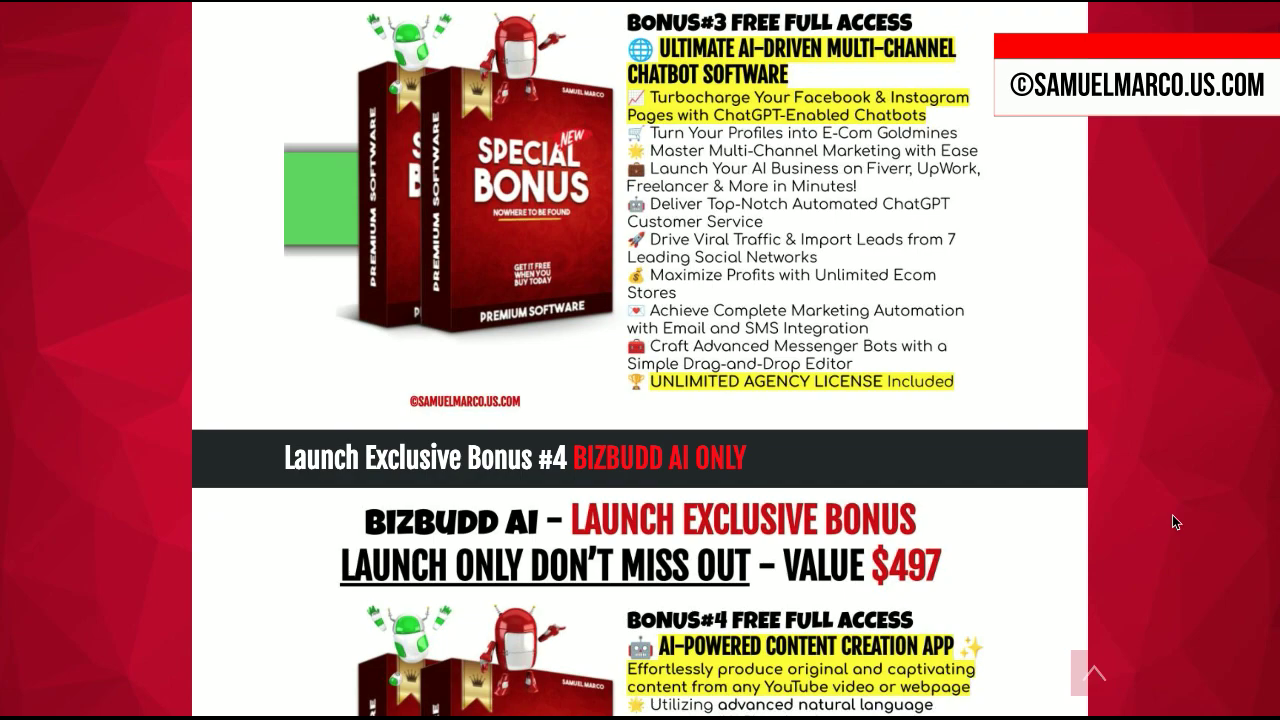
{"action": "scroll", "coordinate": [1173, 518], "scroll_direction": "down", "scroll_amount": 3}
{"action": "scroll", "coordinate": [1173, 518], "scroll_direction": "down", "scroll_amount": 3}
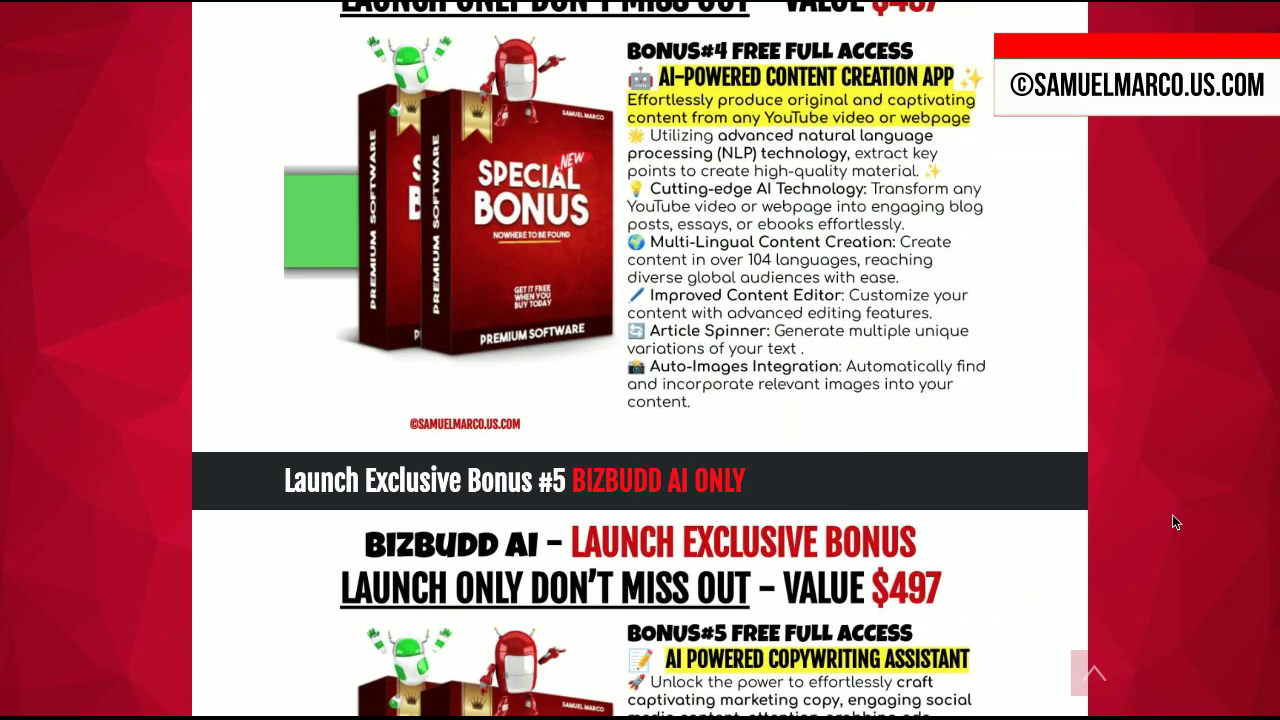
{"action": "scroll", "coordinate": [1172, 514], "scroll_direction": "down", "scroll_amount": 3}
{"action": "scroll", "coordinate": [1172, 514], "scroll_direction": "down", "scroll_amount": 3}
{"action": "scroll", "coordinate": [1172, 514], "scroll_direction": "down", "scroll_amount": 3}
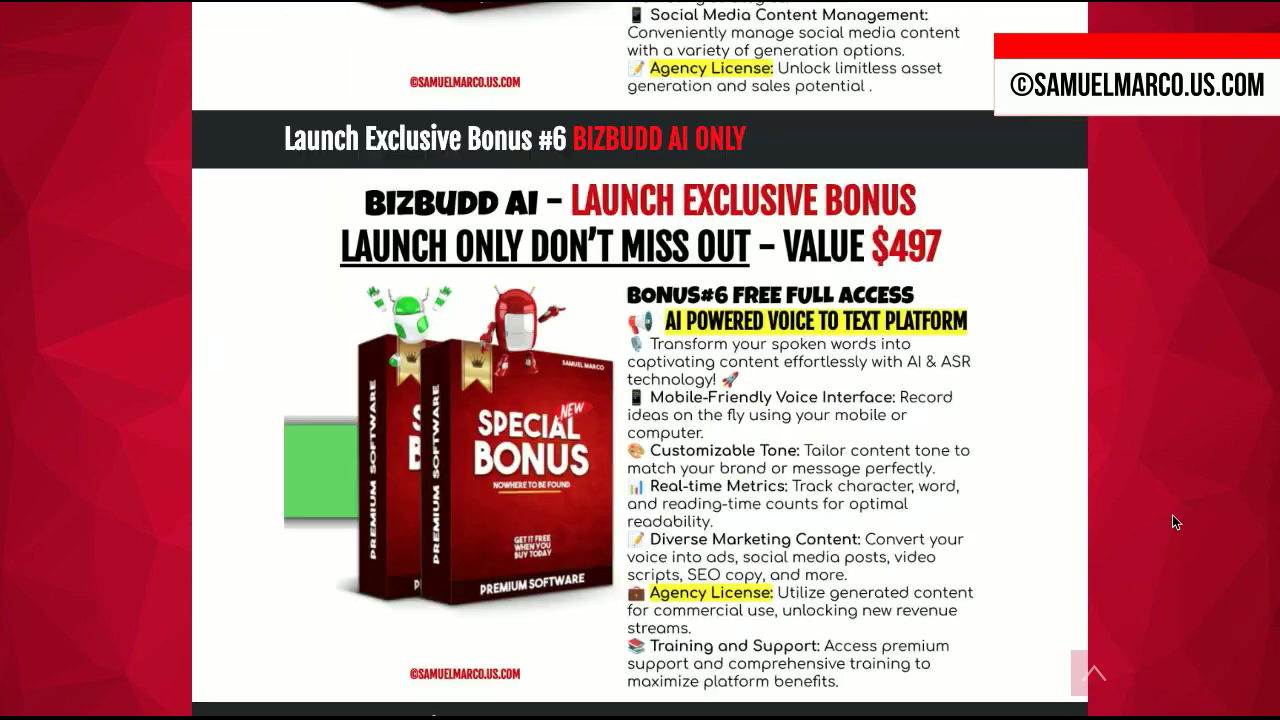
{"action": "scroll", "coordinate": [1173, 518], "scroll_direction": "down", "scroll_amount": 2}
{"action": "scroll", "coordinate": [1173, 518], "scroll_direction": "down", "scroll_amount": 3}
{"action": "scroll", "coordinate": [1173, 518], "scroll_direction": "down", "scroll_amount": 3}
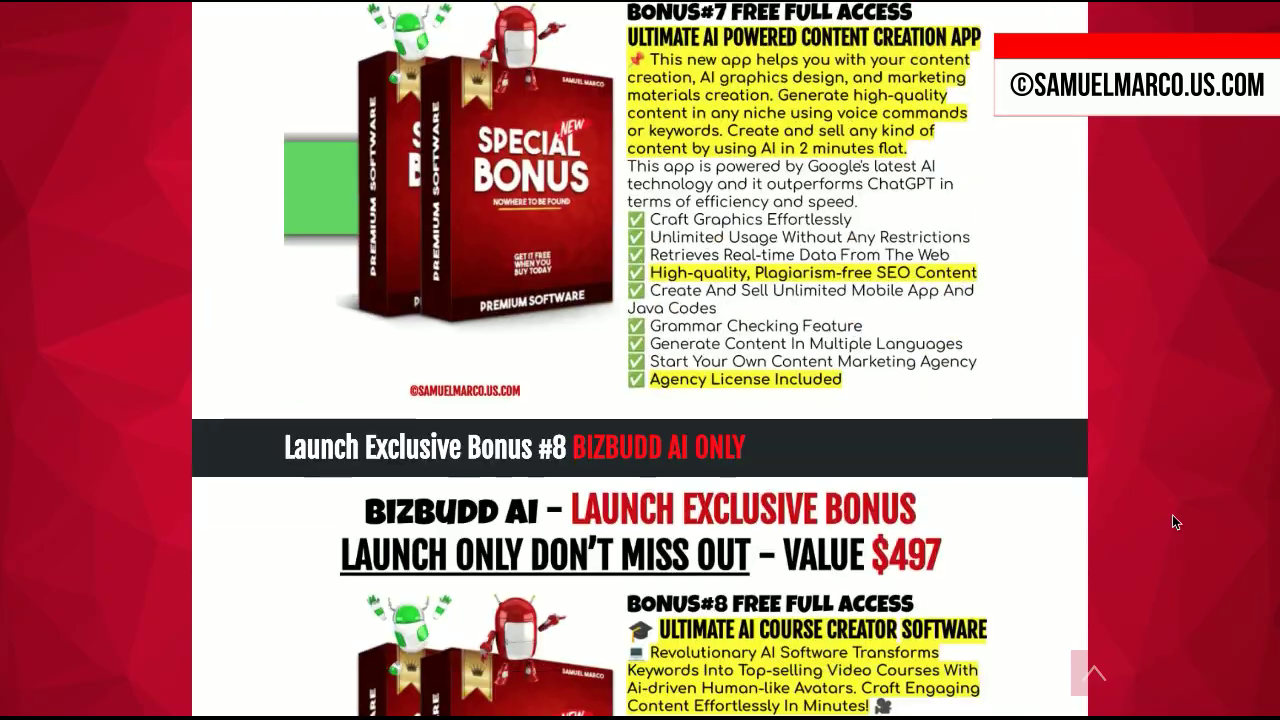
{"action": "scroll", "coordinate": [1172, 514], "scroll_direction": "down", "scroll_amount": 4}
{"action": "scroll", "coordinate": [1172, 514], "scroll_direction": "down", "scroll_amount": 4}
{"action": "scroll", "coordinate": [1172, 514], "scroll_direction": "down", "scroll_amount": 3}
{"action": "scroll", "coordinate": [1172, 514], "scroll_direction": "down", "scroll_amount": 5}
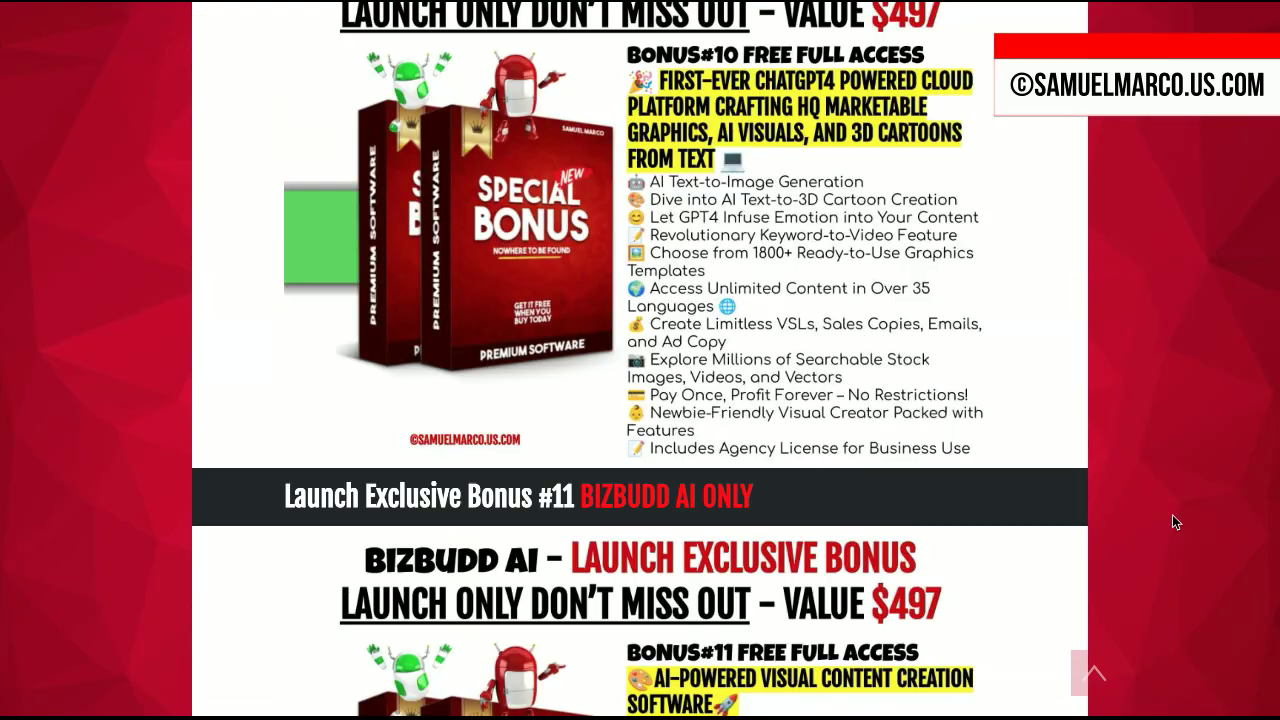
{"action": "scroll", "coordinate": [1175, 520], "scroll_direction": "down", "scroll_amount": 4}
{"action": "scroll", "coordinate": [1175, 520], "scroll_direction": "down", "scroll_amount": 4}
{"action": "scroll", "coordinate": [1175, 520], "scroll_direction": "down", "scroll_amount": 3}
{"action": "scroll", "coordinate": [1175, 520], "scroll_direction": "down", "scroll_amount": 6}
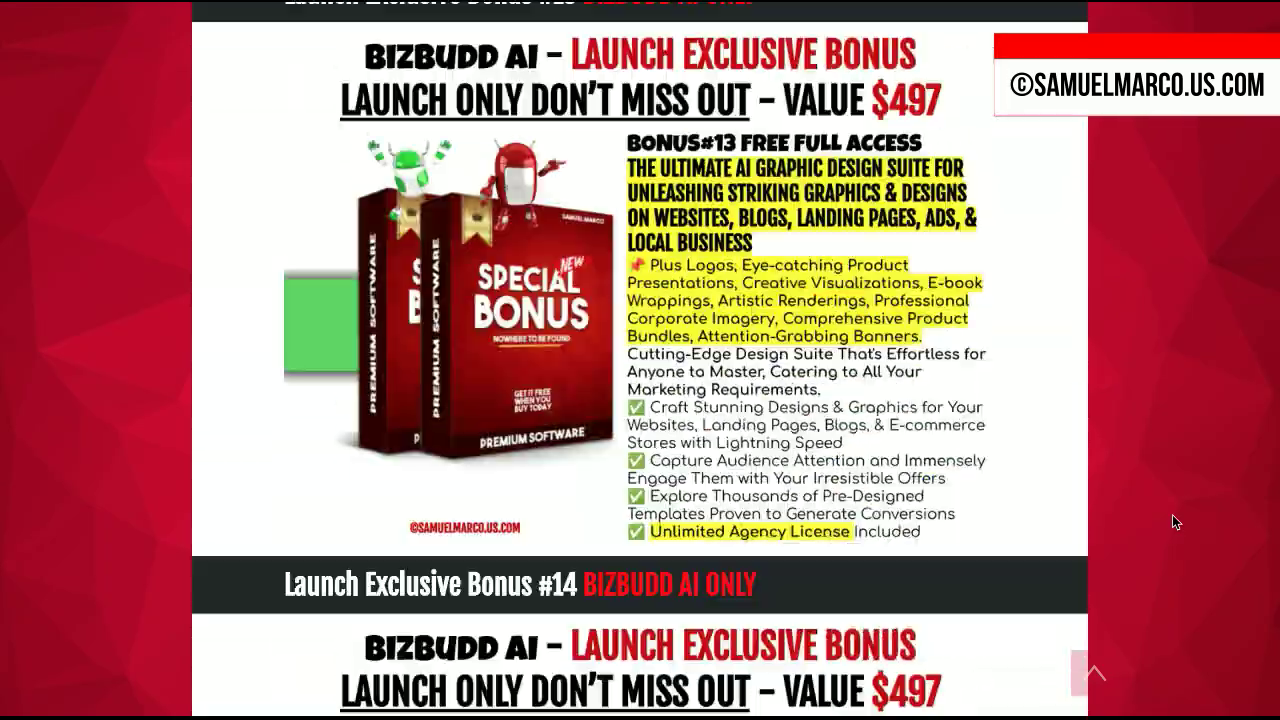
{"action": "scroll", "coordinate": [1173, 518], "scroll_direction": "down", "scroll_amount": 4}
{"action": "scroll", "coordinate": [1173, 518], "scroll_direction": "down", "scroll_amount": 5}
{"action": "scroll", "coordinate": [1173, 518], "scroll_direction": "down", "scroll_amount": 4}
{"action": "scroll", "coordinate": [1173, 518], "scroll_direction": "down", "scroll_amount": 5}
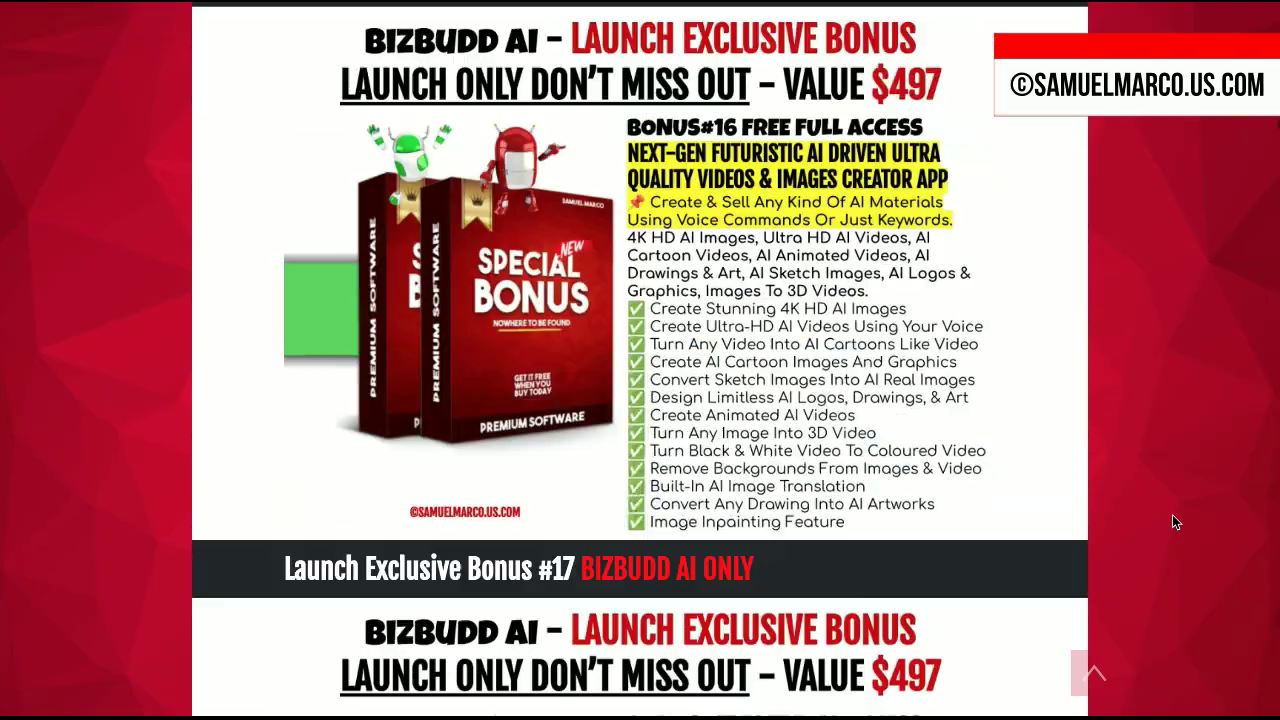
{"action": "scroll", "coordinate": [1175, 522], "scroll_direction": "down", "scroll_amount": 5}
{"action": "scroll", "coordinate": [1175, 522], "scroll_direction": "down", "scroll_amount": 4}
{"action": "scroll", "coordinate": [1175, 522], "scroll_direction": "down", "scroll_amount": 4}
{"action": "scroll", "coordinate": [1175, 522], "scroll_direction": "down", "scroll_amount": 5}
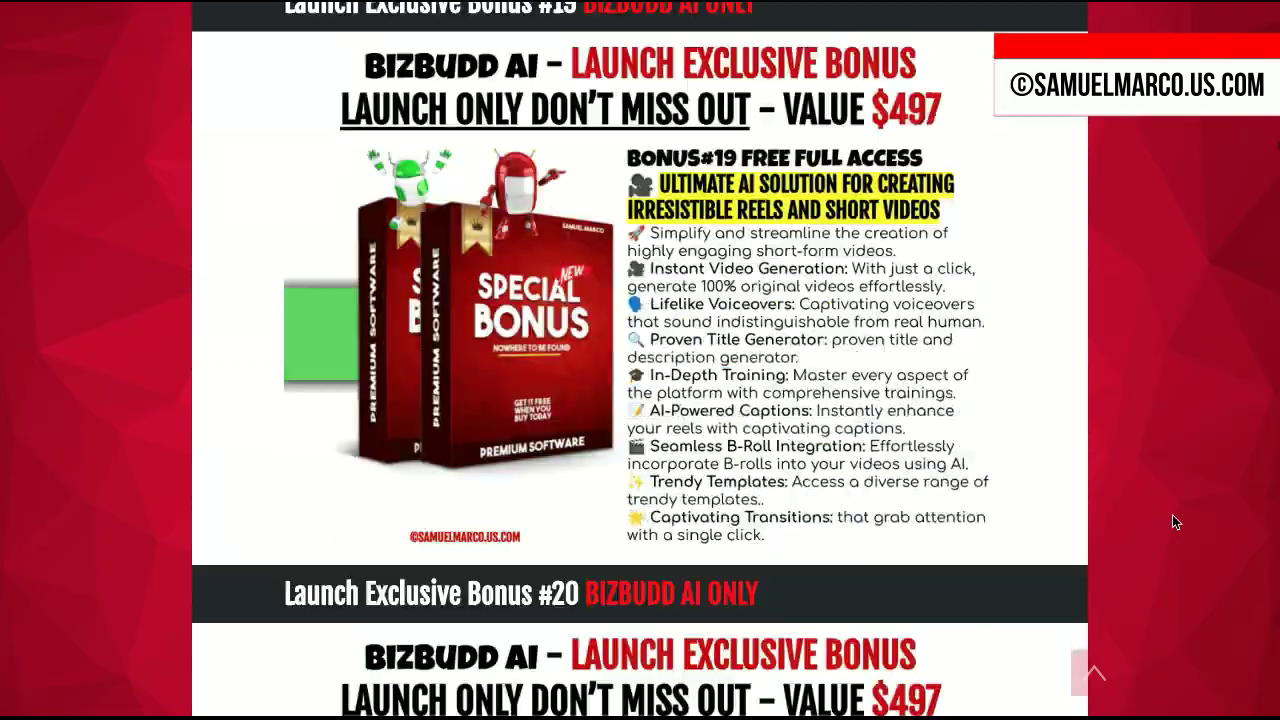
{"action": "scroll", "coordinate": [1175, 522], "scroll_direction": "down", "scroll_amount": 5}
{"action": "scroll", "coordinate": [1175, 522], "scroll_direction": "down", "scroll_amount": 4}
{"action": "scroll", "coordinate": [1175, 522], "scroll_direction": "down", "scroll_amount": 5}
{"action": "scroll", "coordinate": [1175, 522], "scroll_direction": "down", "scroll_amount": 4}
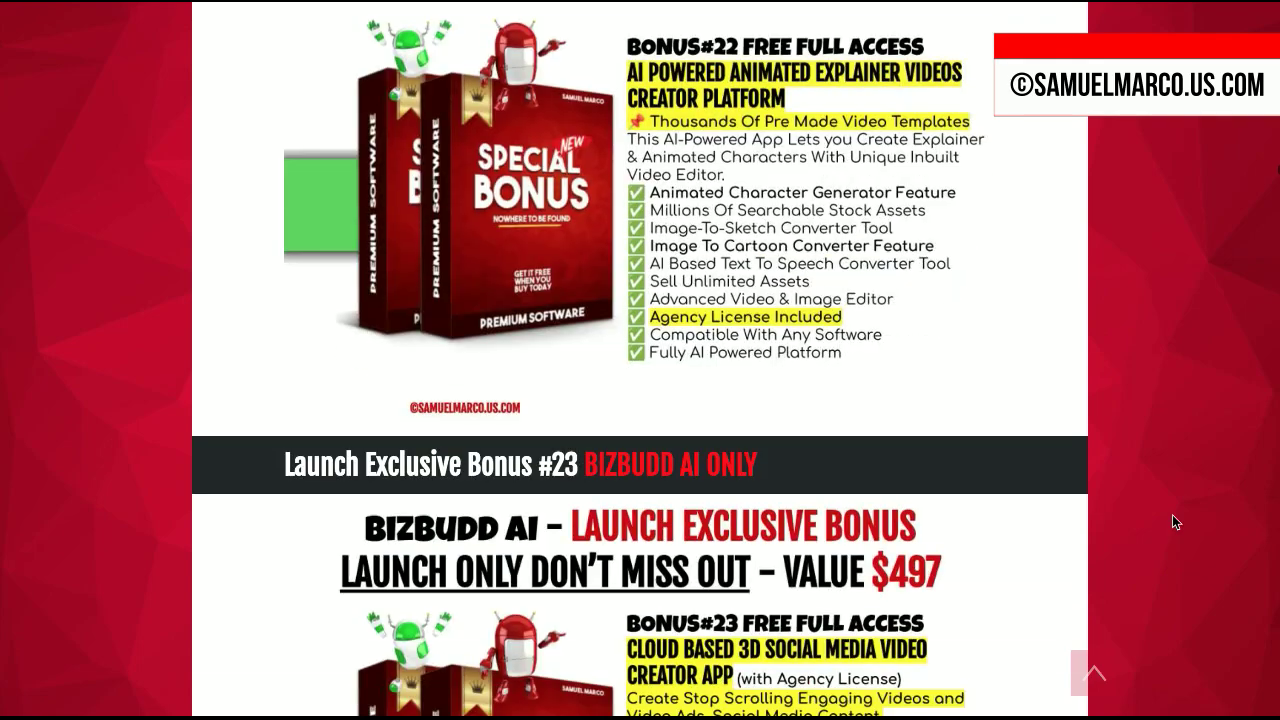
{"action": "scroll", "coordinate": [1174, 521], "scroll_direction": "down", "scroll_amount": 3}
{"action": "scroll", "coordinate": [1174, 521], "scroll_direction": "down", "scroll_amount": 3}
{"action": "scroll", "coordinate": [1174, 521], "scroll_direction": "down", "scroll_amount": 4}
{"action": "scroll", "coordinate": [1174, 521], "scroll_direction": "down", "scroll_amount": 2}
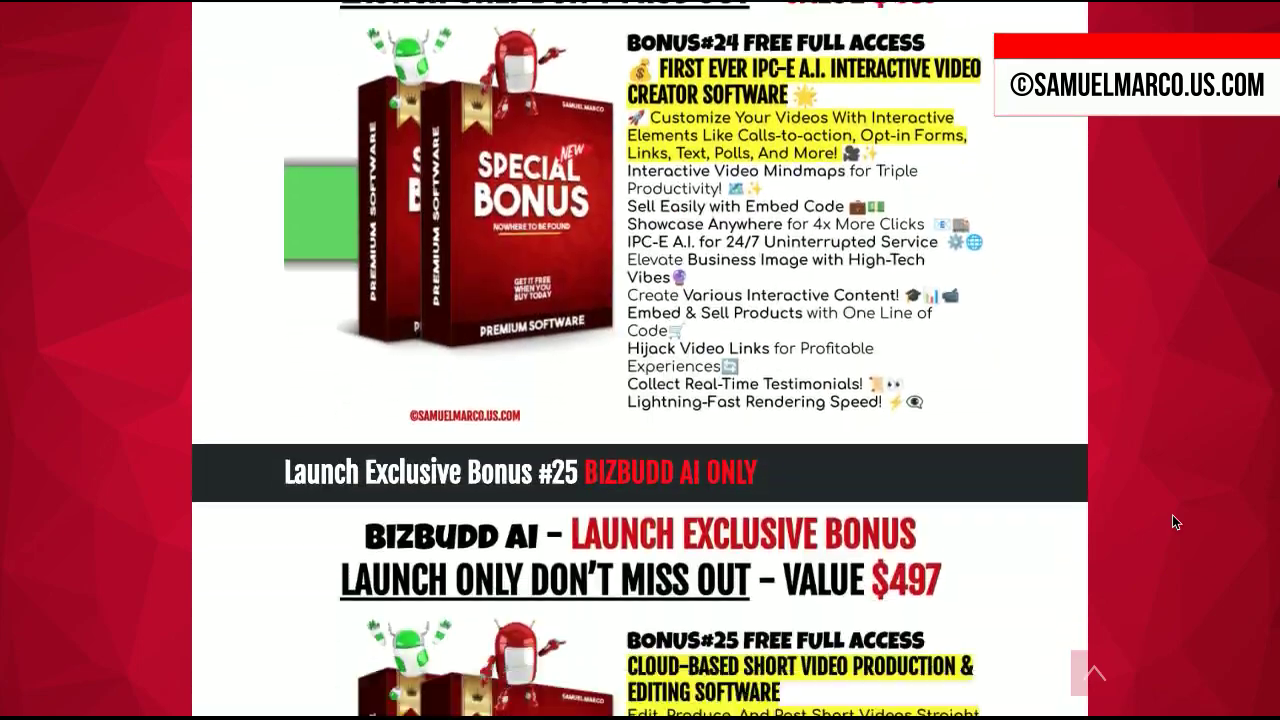
{"action": "scroll", "coordinate": [1175, 522], "scroll_direction": "down", "scroll_amount": 3}
{"action": "scroll", "coordinate": [1175, 522], "scroll_direction": "down", "scroll_amount": 2}
{"action": "scroll", "coordinate": [1175, 522], "scroll_direction": "down", "scroll_amount": 4}
{"action": "scroll", "coordinate": [1175, 522], "scroll_direction": "down", "scroll_amount": 3}
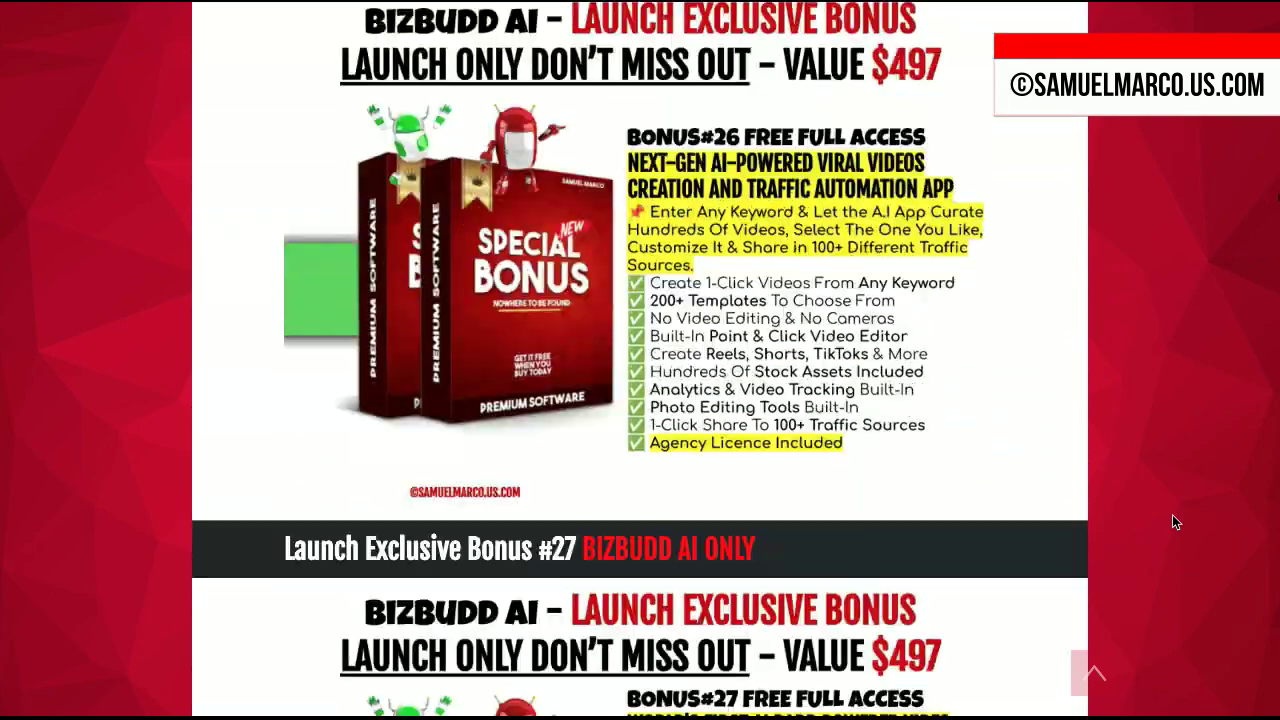
{"action": "scroll", "coordinate": [1175, 522], "scroll_direction": "down", "scroll_amount": 4}
{"action": "scroll", "coordinate": [1175, 522], "scroll_direction": "down", "scroll_amount": 4}
{"action": "scroll", "coordinate": [1175, 522], "scroll_direction": "down", "scroll_amount": 4}
{"action": "scroll", "coordinate": [1175, 522], "scroll_direction": "down", "scroll_amount": 3}
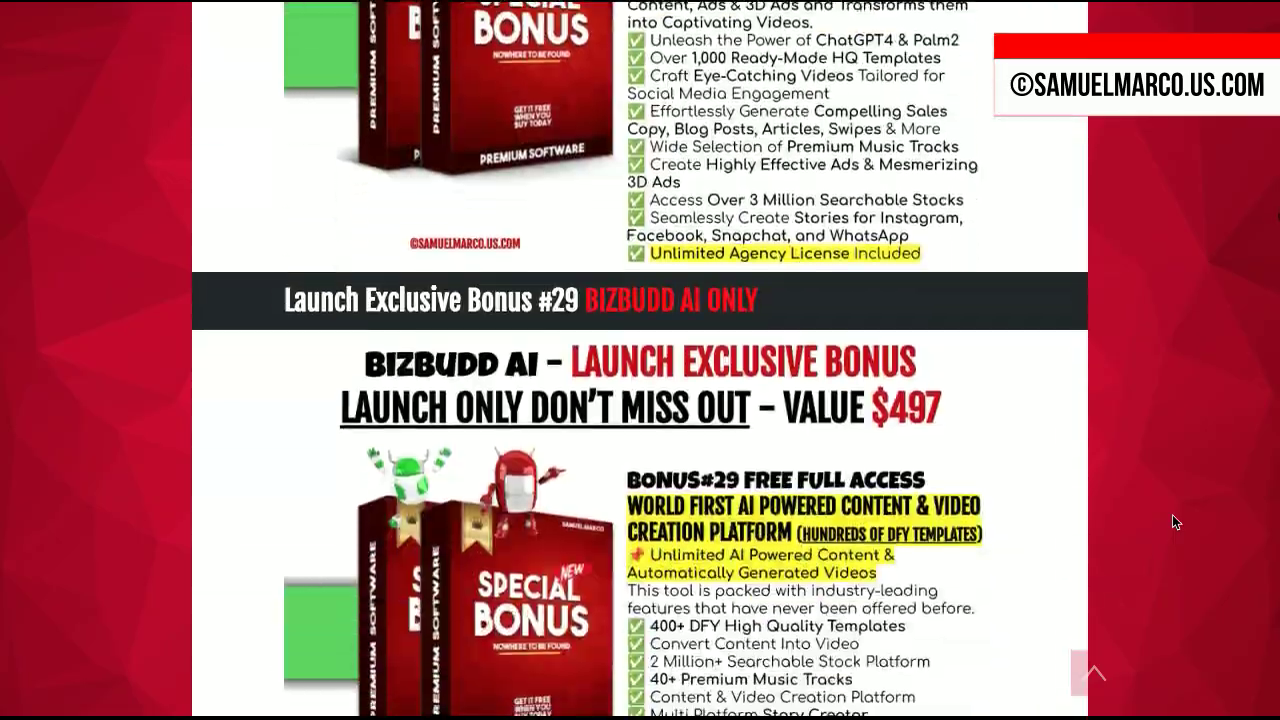
{"action": "scroll", "coordinate": [1174, 521], "scroll_direction": "down", "scroll_amount": 5}
{"action": "scroll", "coordinate": [1174, 521], "scroll_direction": "down", "scroll_amount": 5}
{"action": "scroll", "coordinate": [1174, 521], "scroll_direction": "down", "scroll_amount": 5}
{"action": "scroll", "coordinate": [1174, 521], "scroll_direction": "down", "scroll_amount": 4}
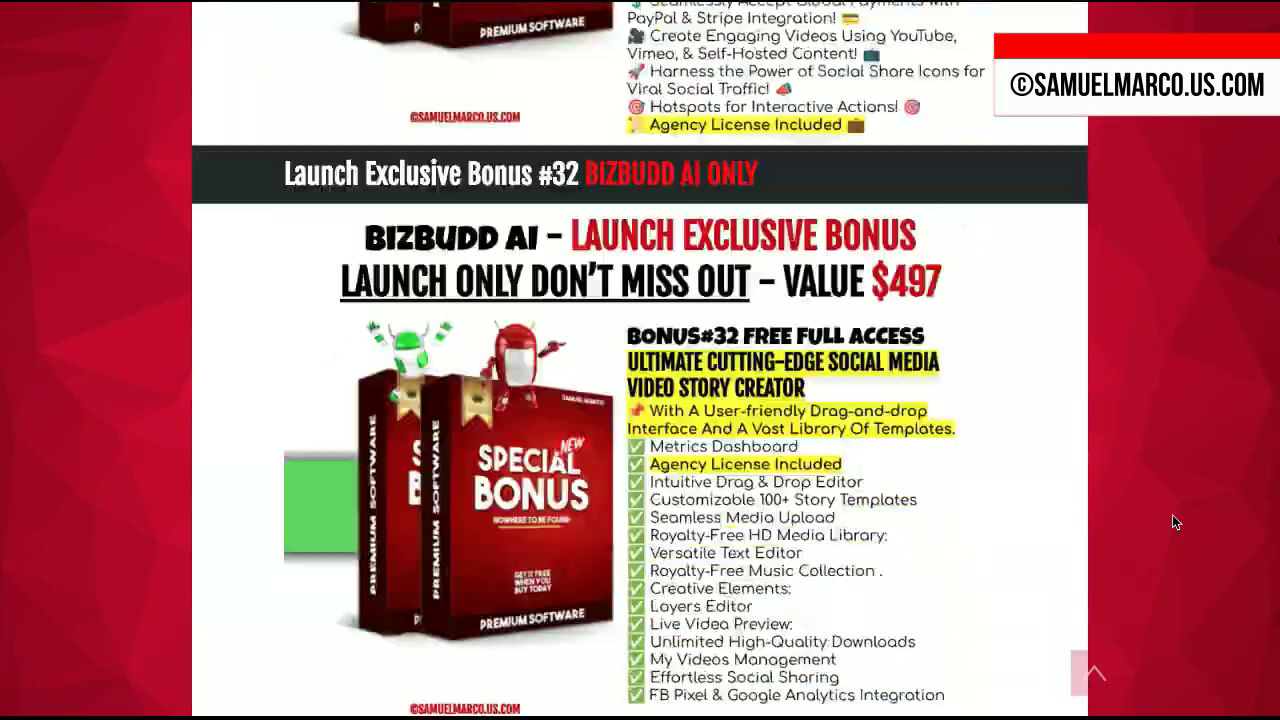
{"action": "scroll", "coordinate": [1175, 522], "scroll_direction": "down", "scroll_amount": 6}
{"action": "scroll", "coordinate": [1175, 522], "scroll_direction": "down", "scroll_amount": 5}
{"action": "scroll", "coordinate": [1175, 522], "scroll_direction": "down", "scroll_amount": 6}
{"action": "scroll", "coordinate": [1175, 522], "scroll_direction": "down", "scroll_amount": 5}
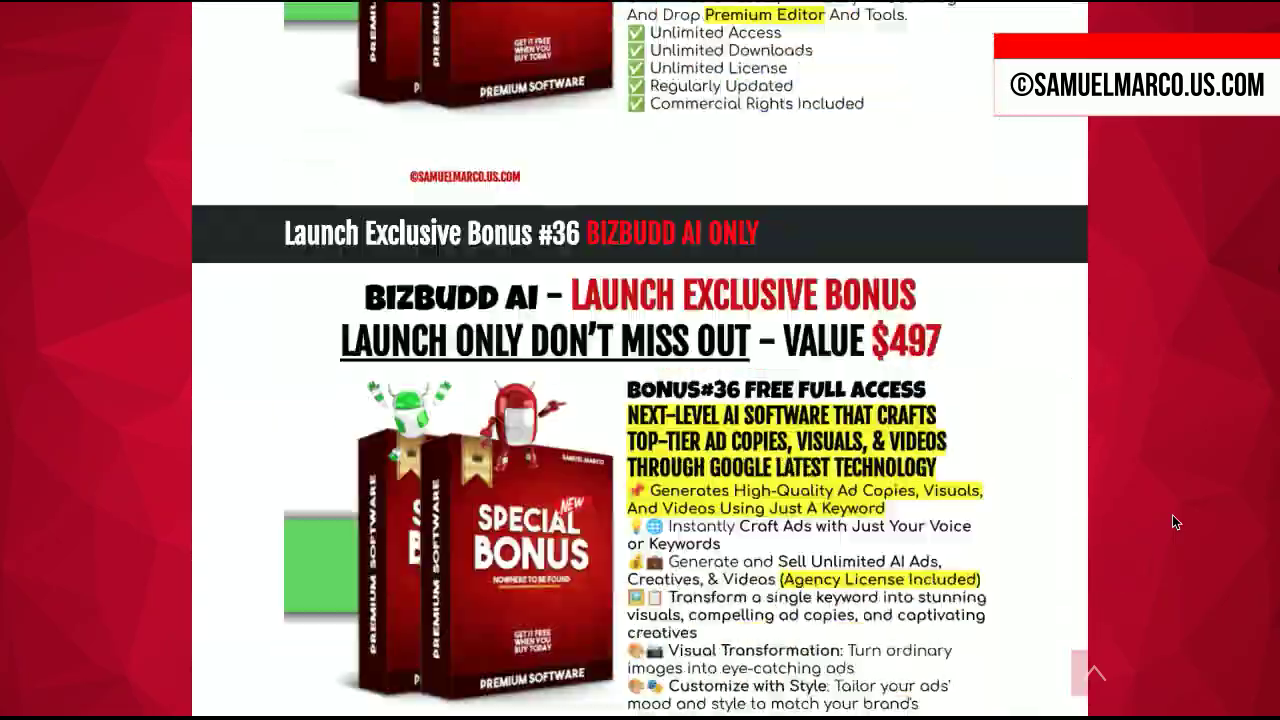
{"action": "scroll", "coordinate": [1175, 522], "scroll_direction": "down", "scroll_amount": 10}
{"action": "scroll", "coordinate": [1175, 522], "scroll_direction": "down", "scroll_amount": 7}
{"action": "scroll", "coordinate": [1175, 522], "scroll_direction": "down", "scroll_amount": 7}
{"action": "scroll", "coordinate": [1175, 522], "scroll_direction": "down", "scroll_amount": 6}
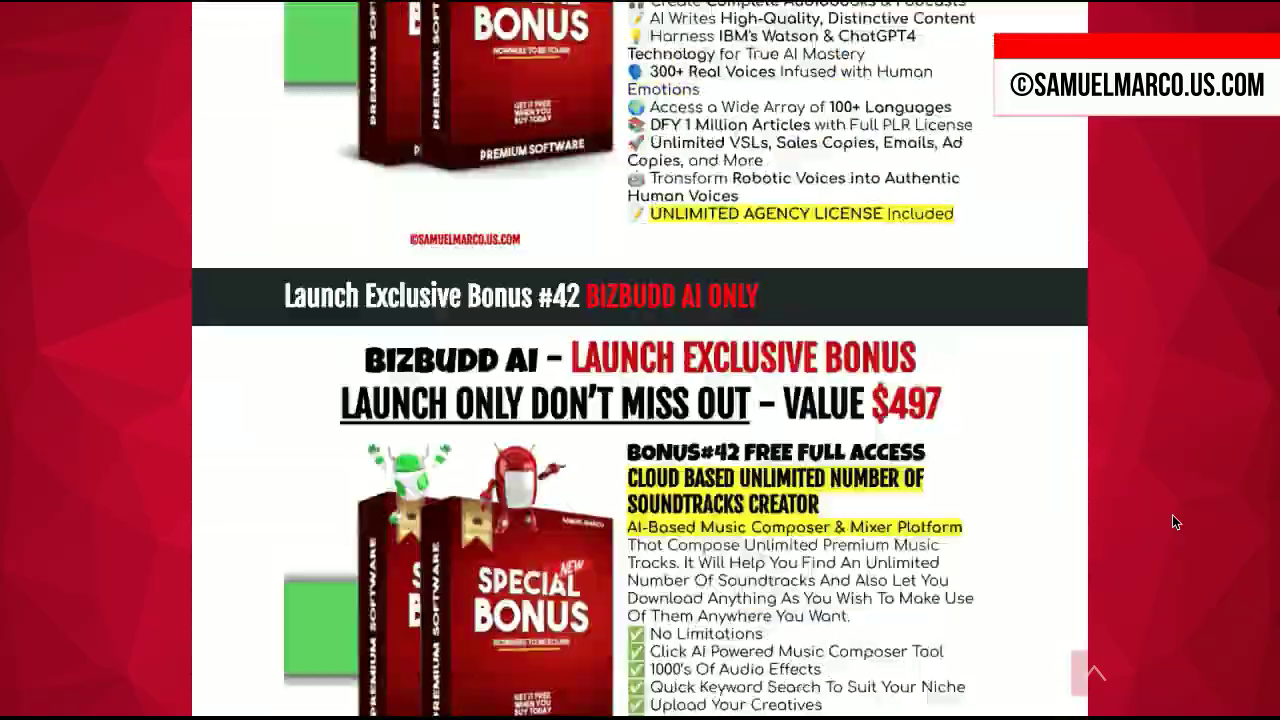
{"action": "scroll", "coordinate": [1175, 521], "scroll_direction": "down", "scroll_amount": 6}
{"action": "scroll", "coordinate": [1175, 521], "scroll_direction": "down", "scroll_amount": 7}
{"action": "scroll", "coordinate": [1175, 521], "scroll_direction": "down", "scroll_amount": 6}
{"action": "scroll", "coordinate": [1175, 521], "scroll_direction": "down", "scroll_amount": 6}
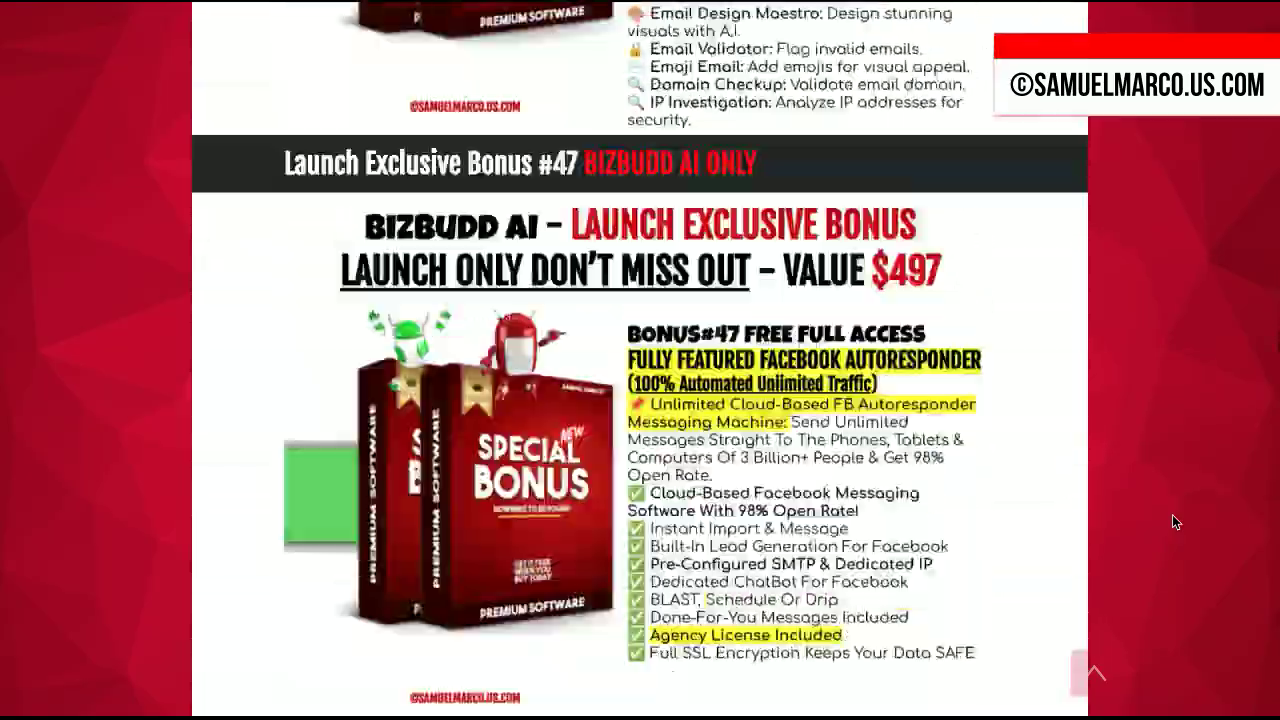
{"action": "scroll", "coordinate": [1175, 521], "scroll_direction": "down", "scroll_amount": 6}
{"action": "scroll", "coordinate": [1175, 521], "scroll_direction": "down", "scroll_amount": 10}
{"action": "scroll", "coordinate": [1175, 521], "scroll_direction": "down", "scroll_amount": 4}
{"action": "scroll", "coordinate": [1175, 521], "scroll_direction": "down", "scroll_amount": 9}
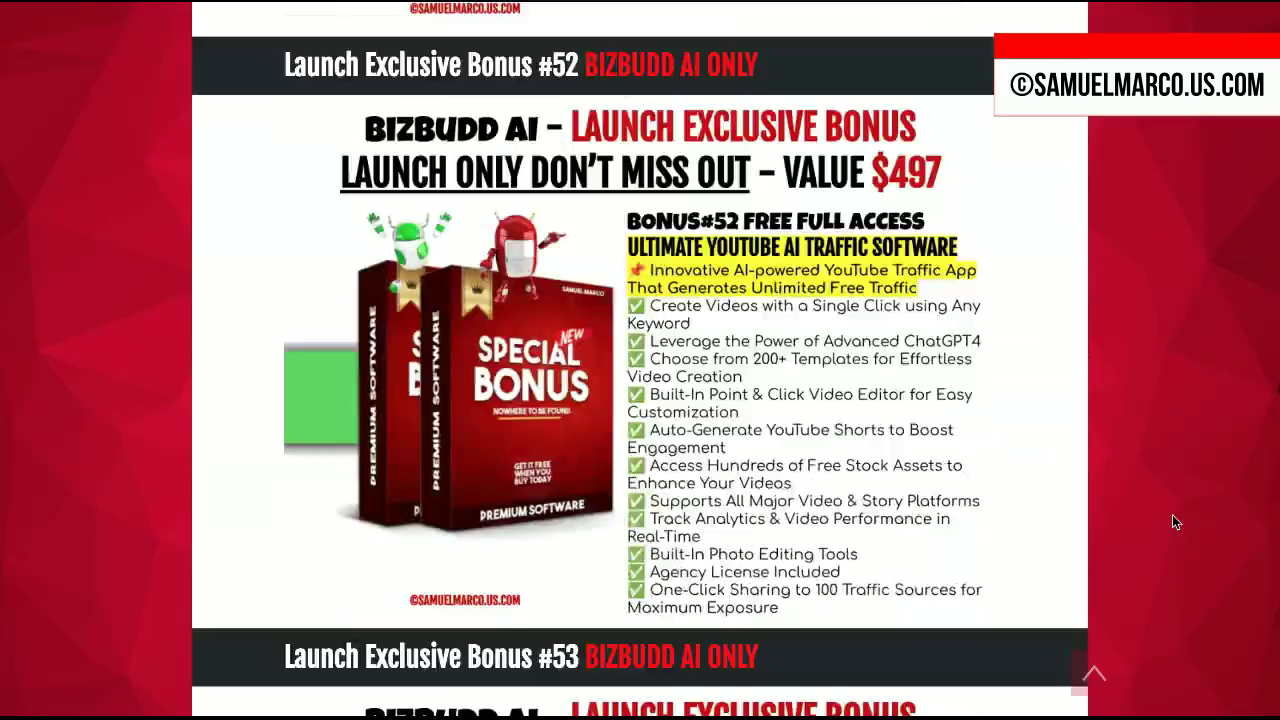
{"action": "scroll", "coordinate": [1175, 521], "scroll_direction": "down", "scroll_amount": 7}
{"action": "scroll", "coordinate": [1175, 521], "scroll_direction": "down", "scroll_amount": 8}
{"action": "scroll", "coordinate": [1175, 521], "scroll_direction": "down", "scroll_amount": 8}
{"action": "scroll", "coordinate": [1175, 521], "scroll_direction": "down", "scroll_amount": 5}
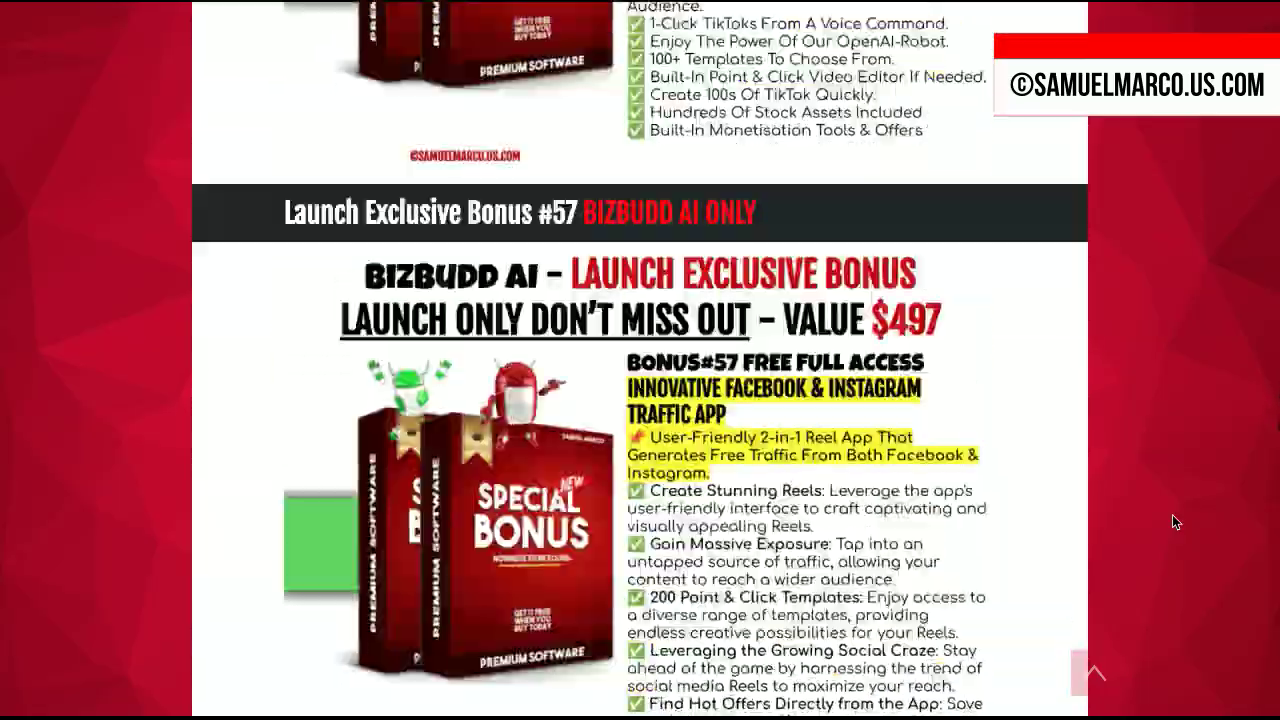
{"action": "scroll", "coordinate": [1175, 521], "scroll_direction": "down", "scroll_amount": 7}
{"action": "scroll", "coordinate": [1175, 521], "scroll_direction": "down", "scroll_amount": 10}
{"action": "scroll", "coordinate": [1175, 521], "scroll_direction": "down", "scroll_amount": 5}
{"action": "scroll", "coordinate": [1175, 521], "scroll_direction": "down", "scroll_amount": 6}
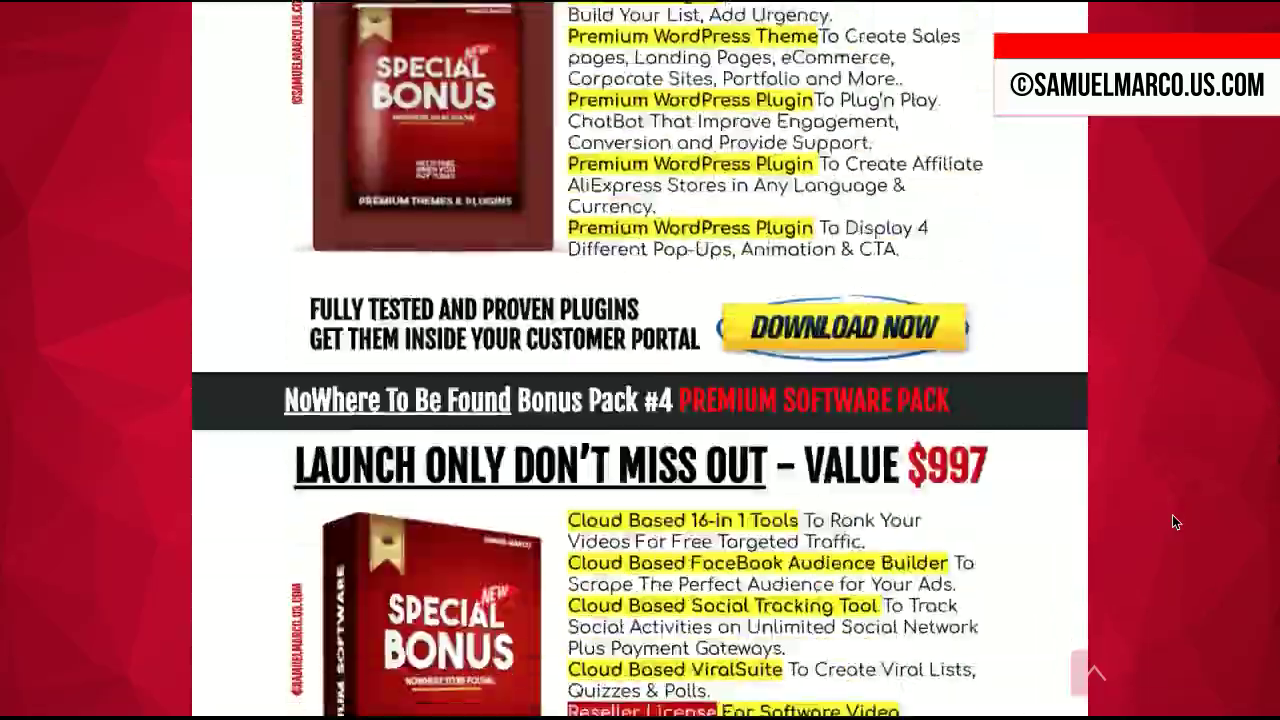
{"action": "scroll", "coordinate": [1173, 521], "scroll_direction": "down", "scroll_amount": 6}
{"action": "scroll", "coordinate": [1173, 521], "scroll_direction": "down", "scroll_amount": 10}
{"action": "scroll", "coordinate": [1173, 521], "scroll_direction": "down", "scroll_amount": 10}
{"action": "scroll", "coordinate": [1173, 521], "scroll_direction": "down", "scroll_amount": 8}
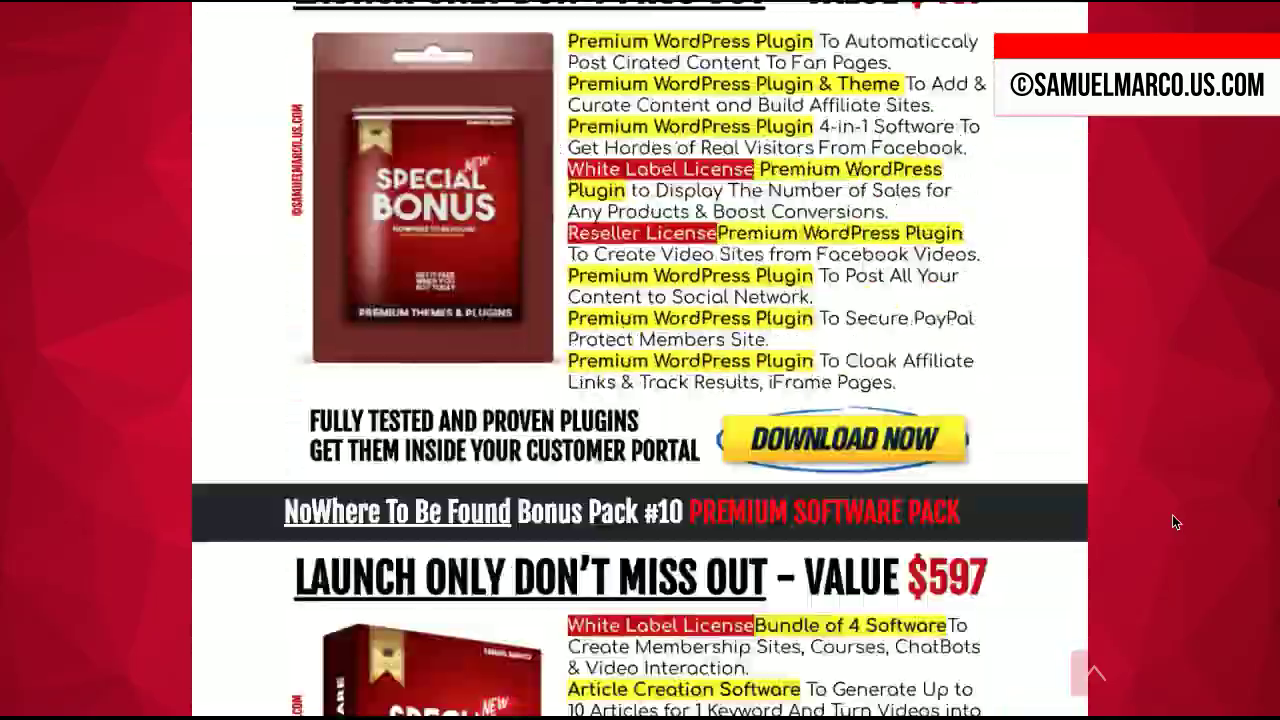
{"action": "scroll", "coordinate": [1175, 521], "scroll_direction": "down", "scroll_amount": 8}
{"action": "scroll", "coordinate": [1175, 521], "scroll_direction": "down", "scroll_amount": 5}
{"action": "scroll", "coordinate": [1175, 521], "scroll_direction": "down", "scroll_amount": 7}
{"action": "scroll", "coordinate": [1175, 521], "scroll_direction": "down", "scroll_amount": 5}
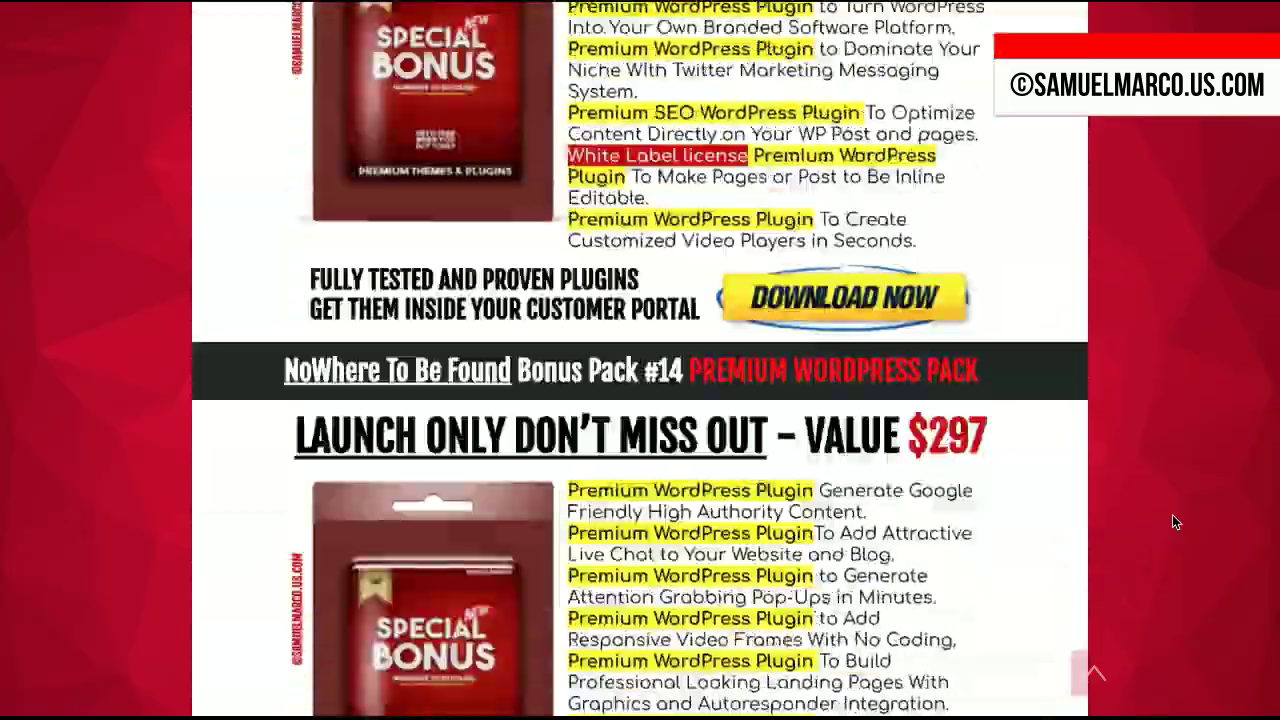
{"action": "scroll", "coordinate": [1175, 521], "scroll_direction": "down", "scroll_amount": 7}
{"action": "scroll", "coordinate": [1175, 521], "scroll_direction": "down", "scroll_amount": 6}
{"action": "scroll", "coordinate": [1175, 521], "scroll_direction": "down", "scroll_amount": 8}
{"action": "scroll", "coordinate": [1175, 521], "scroll_direction": "down", "scroll_amount": 7}
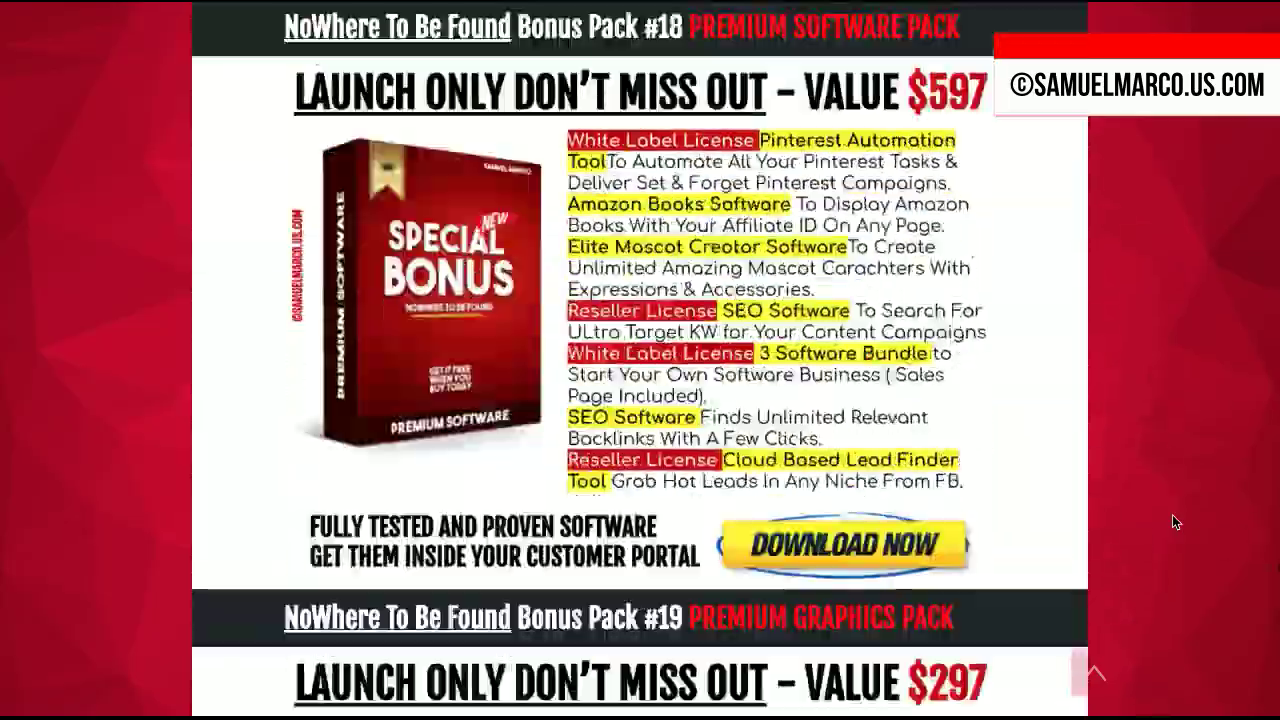
{"action": "scroll", "coordinate": [1175, 521], "scroll_direction": "down", "scroll_amount": 8}
{"action": "scroll", "coordinate": [1175, 521], "scroll_direction": "down", "scroll_amount": 8}
{"action": "scroll", "coordinate": [1175, 521], "scroll_direction": "down", "scroll_amount": 9}
{"action": "scroll", "coordinate": [1175, 521], "scroll_direction": "down", "scroll_amount": 7}
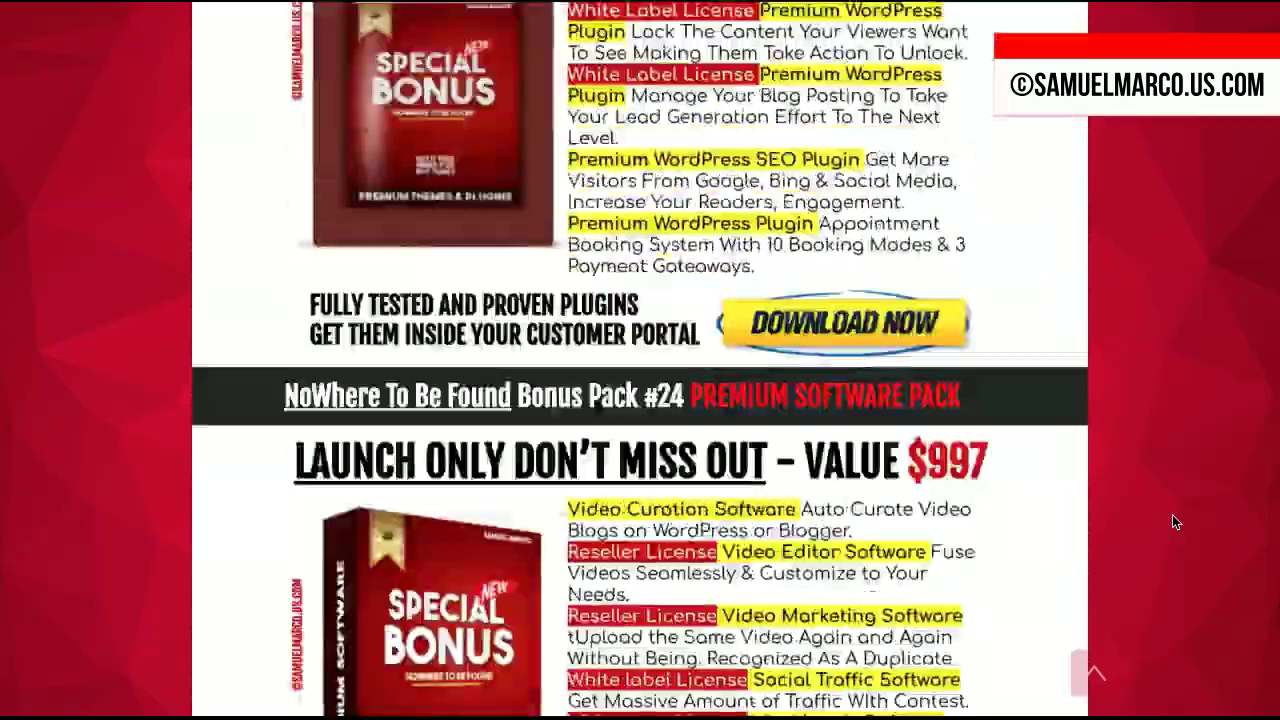
{"action": "scroll", "coordinate": [1175, 521], "scroll_direction": "down", "scroll_amount": 7}
{"action": "scroll", "coordinate": [1175, 521], "scroll_direction": "down", "scroll_amount": 8}
{"action": "scroll", "coordinate": [1175, 521], "scroll_direction": "down", "scroll_amount": 7}
{"action": "scroll", "coordinate": [1175, 521], "scroll_direction": "down", "scroll_amount": 7}
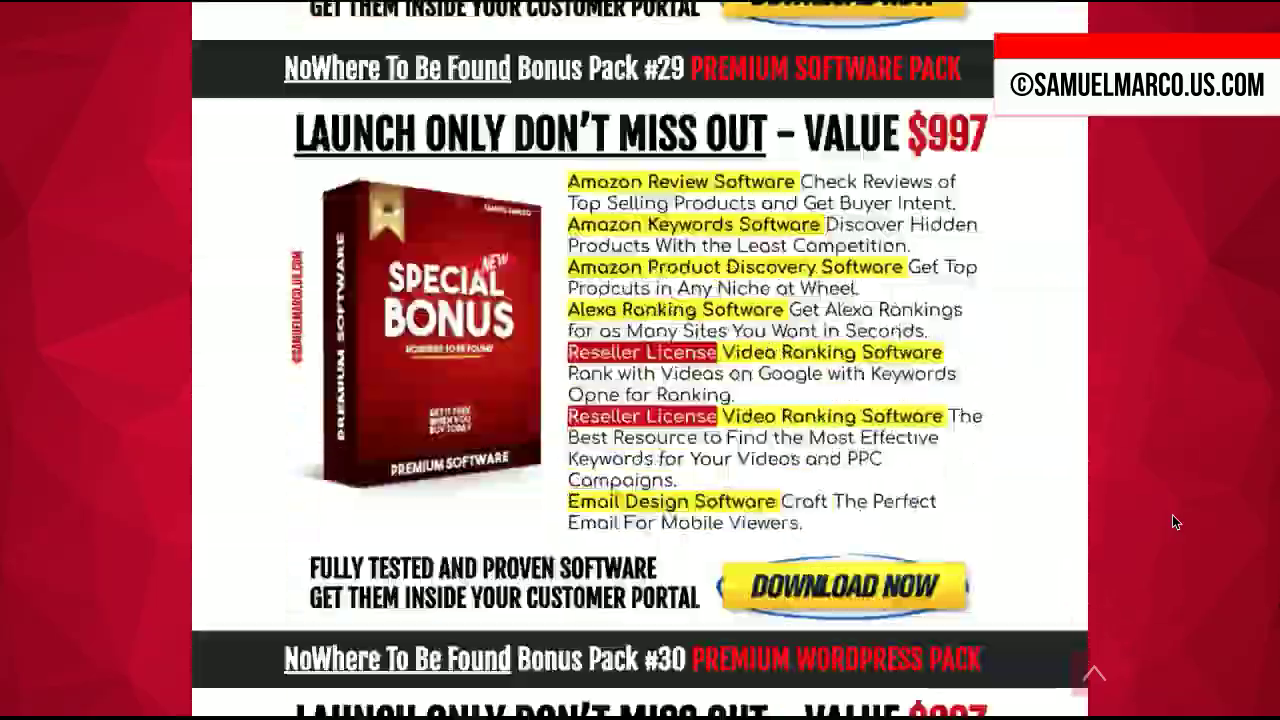
{"action": "scroll", "coordinate": [1175, 521], "scroll_direction": "down", "scroll_amount": 8}
{"action": "scroll", "coordinate": [1175, 521], "scroll_direction": "down", "scroll_amount": 7}
{"action": "scroll", "coordinate": [1175, 521], "scroll_direction": "down", "scroll_amount": 8}
{"action": "scroll", "coordinate": [1175, 521], "scroll_direction": "down", "scroll_amount": 7}
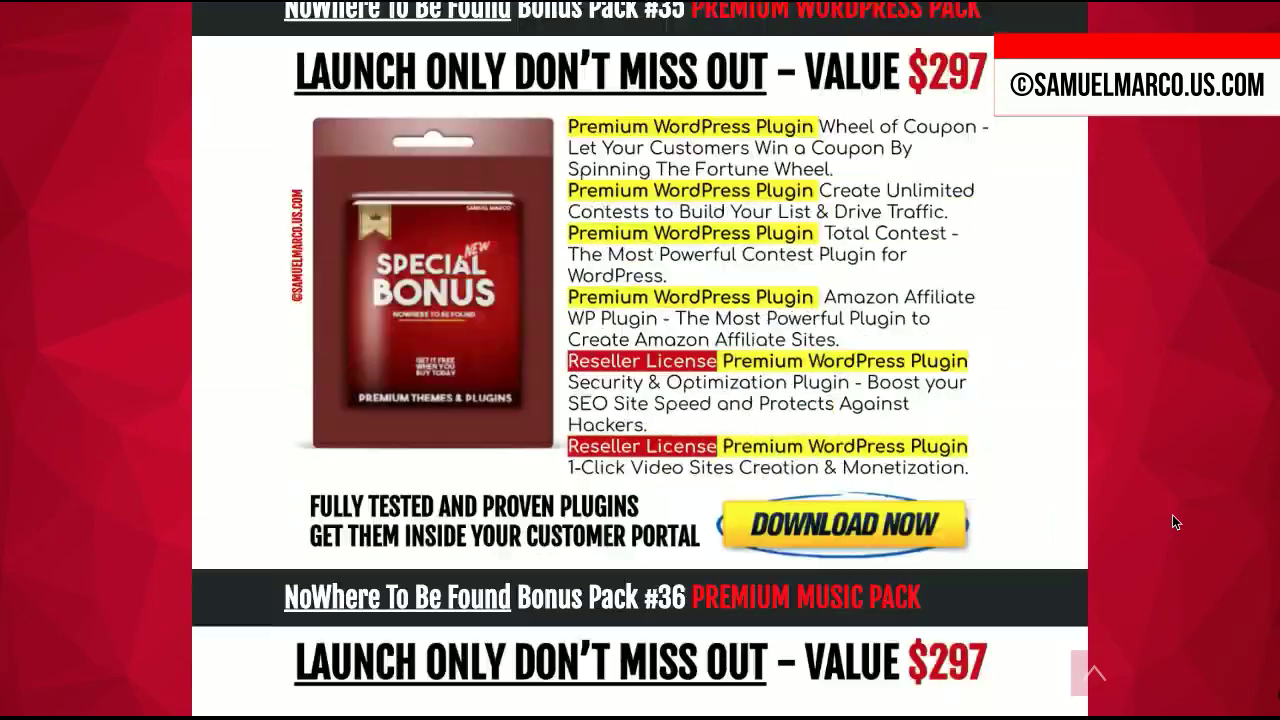
{"action": "scroll", "coordinate": [1175, 521], "scroll_direction": "down", "scroll_amount": 7}
{"action": "scroll", "coordinate": [1175, 521], "scroll_direction": "down", "scroll_amount": 5}
{"action": "scroll", "coordinate": [1175, 521], "scroll_direction": "down", "scroll_amount": 6}
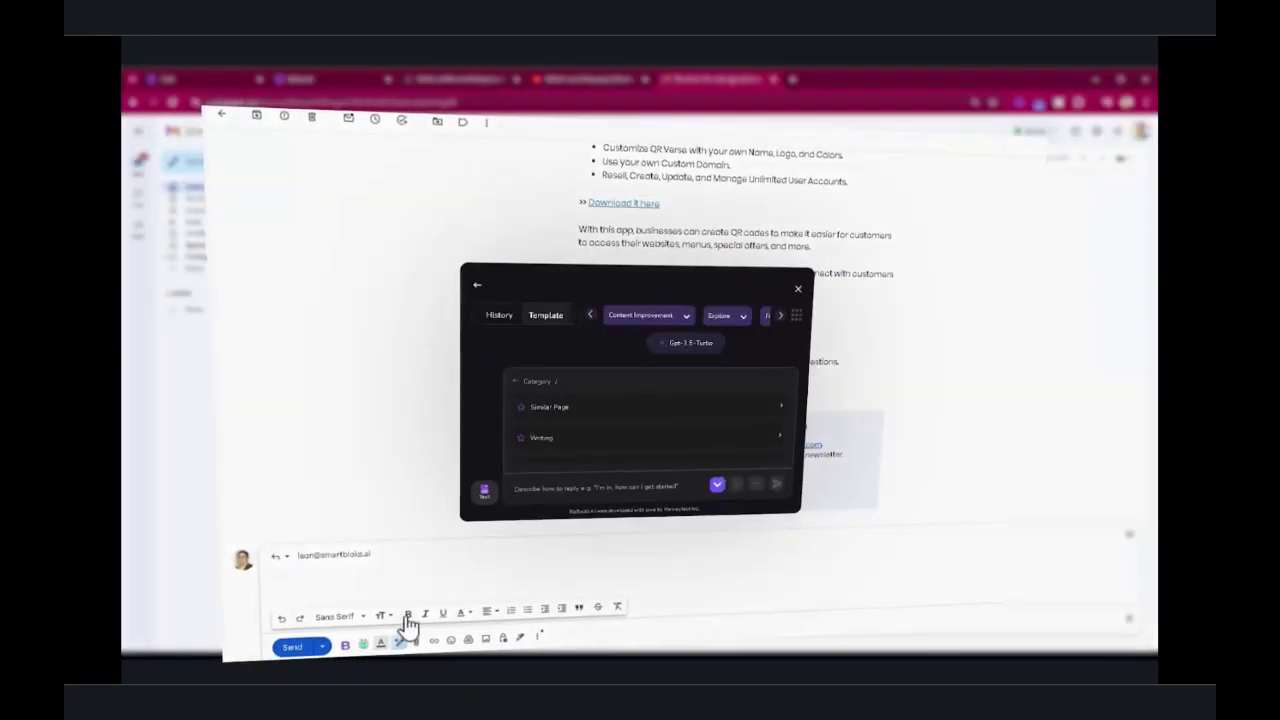
Generate an AI reply to the offer email from the BizBudd panel in Gmail
{"action": "left_click", "coordinate": [779, 488]}
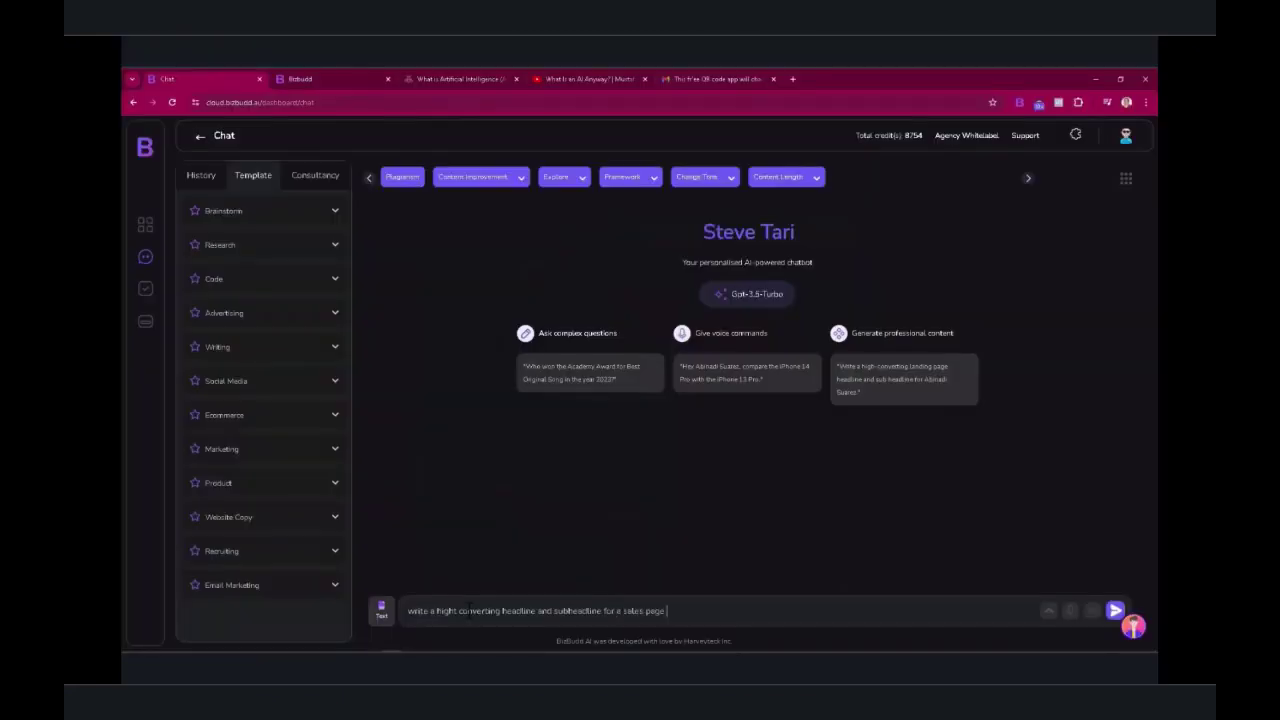
Send the parenting headline prompt, then generate a Dall-E image of a dad playing with his son
{"action": "left_click", "coordinate": [1115, 611]}
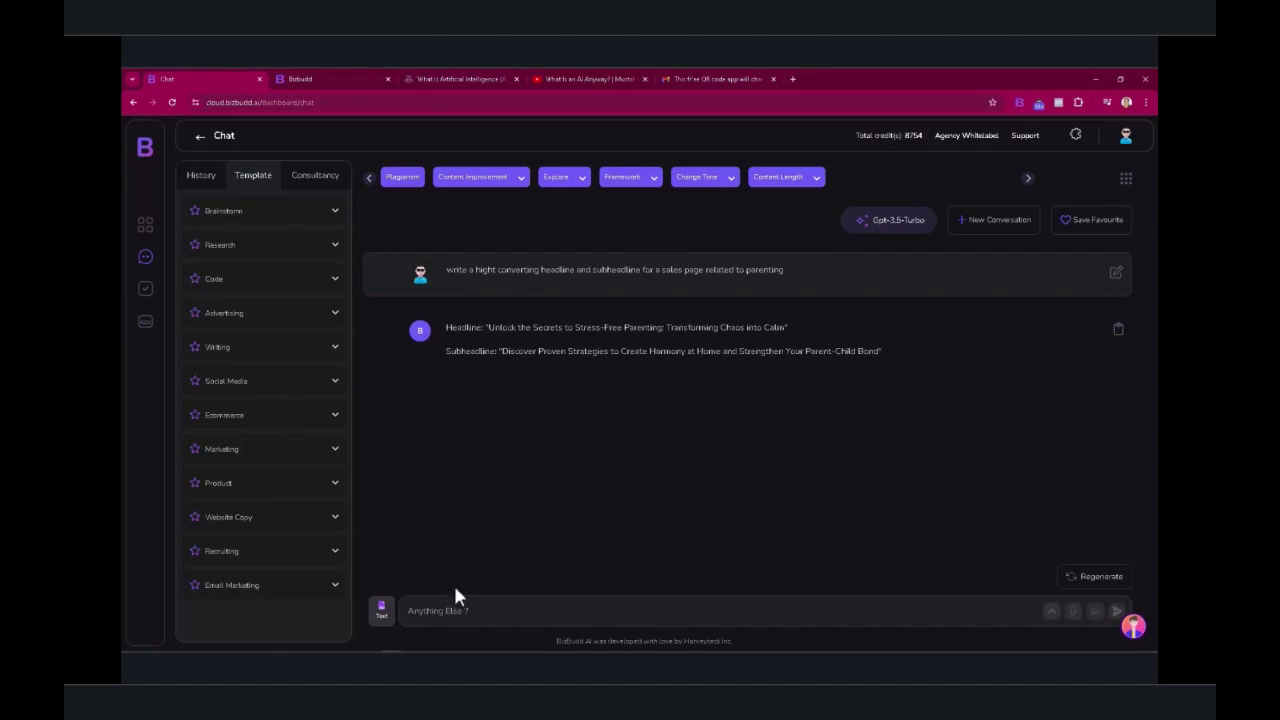
{"action": "left_click", "coordinate": [381, 607]}
{"action": "type", "text": "create a design of a happy dad playing with his son at the park"}
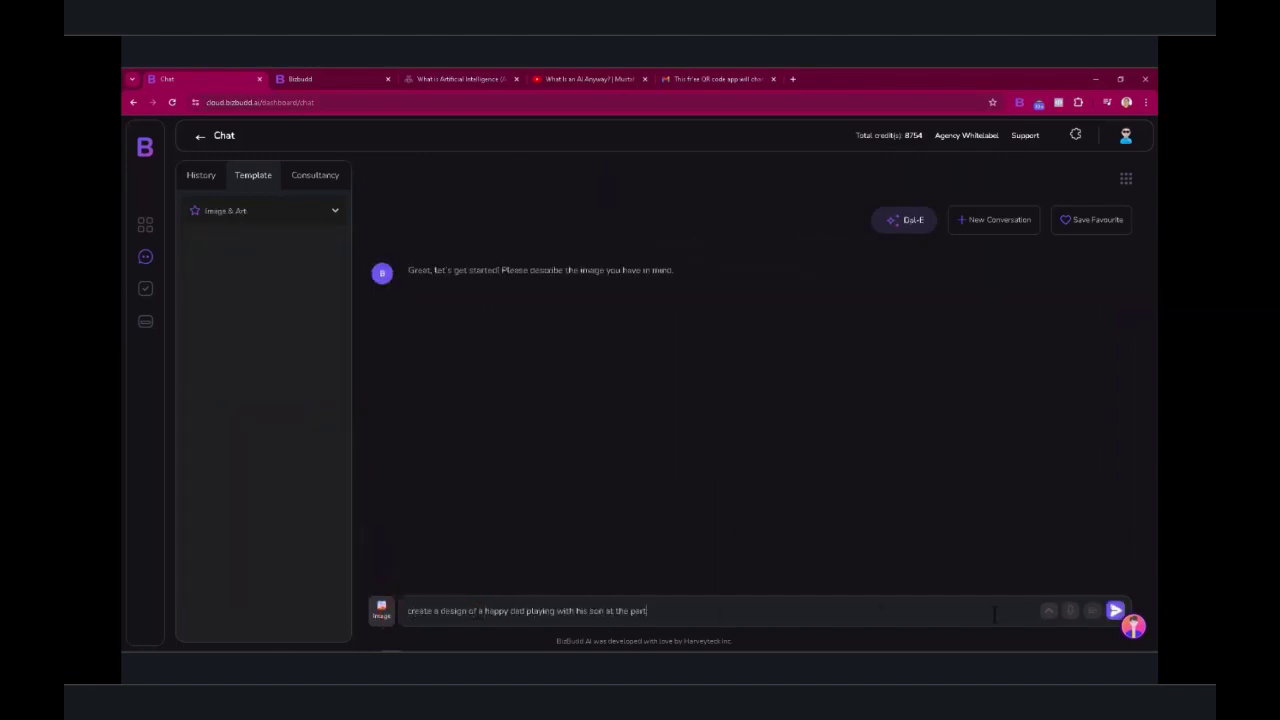
{"action": "key", "text": "Return"}
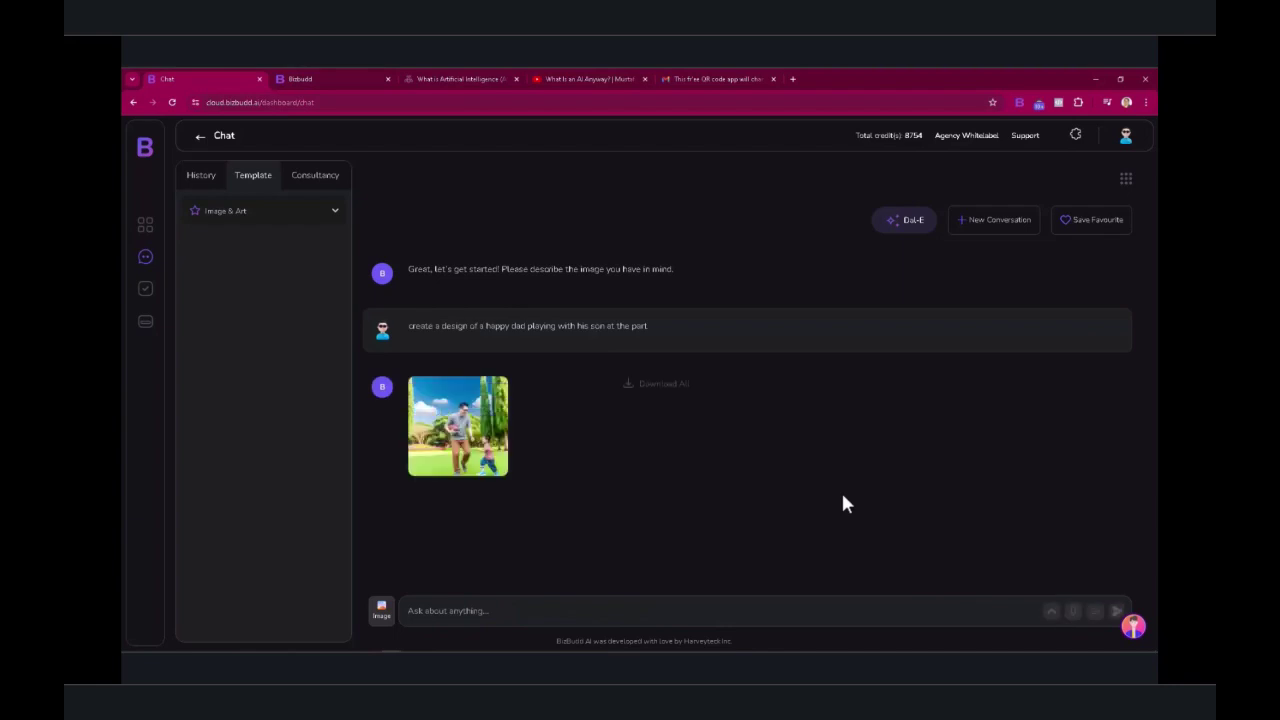
Switch the image model to Stable Diffusion and reuse the dad-and-son prompt in the input
{"action": "left_click", "coordinate": [915, 222]}
{"action": "left_click", "coordinate": [917, 302]}
{"action": "triple_click", "coordinate": [534, 325]}
{"action": "key", "text": "ctrl+c"}
{"action": "left_click", "coordinate": [476, 614]}
{"action": "key", "text": "ctrl+v"}
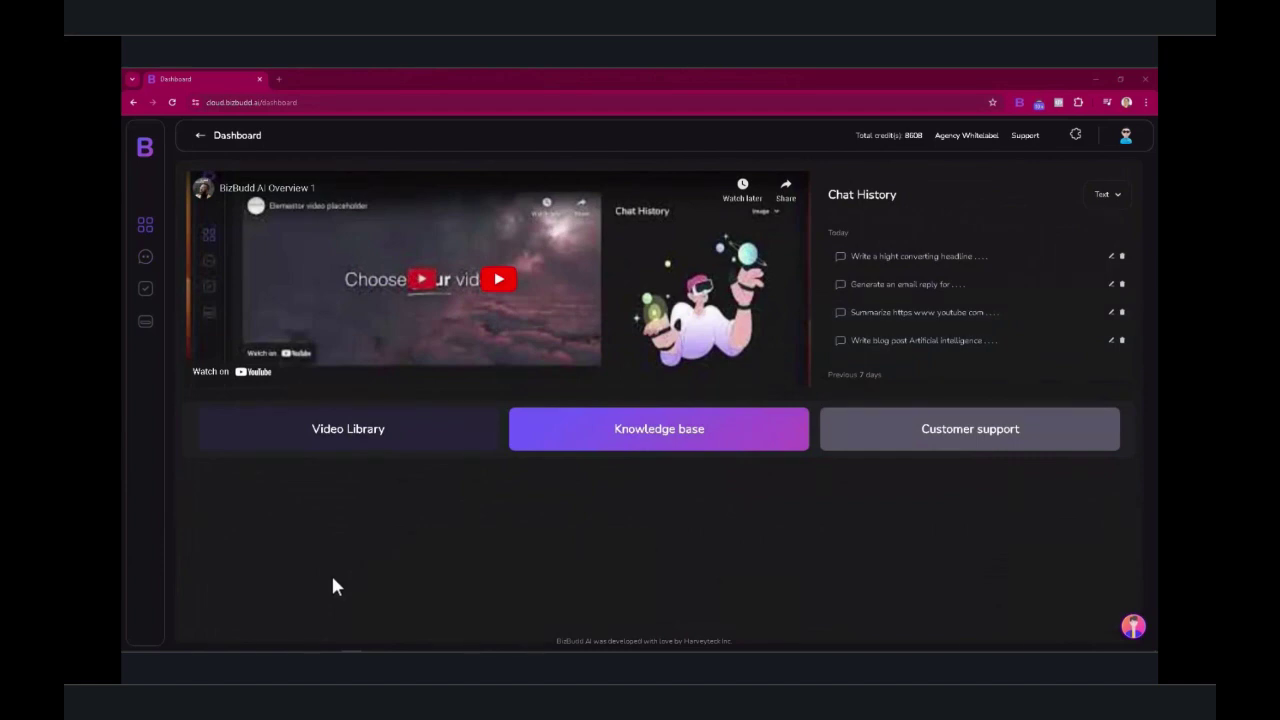
Open a new AI chat and list its models: GPT-3.5, GPT-4-Turbo, Claude, Meta, Gemini
{"action": "left_click", "coordinate": [145, 260]}
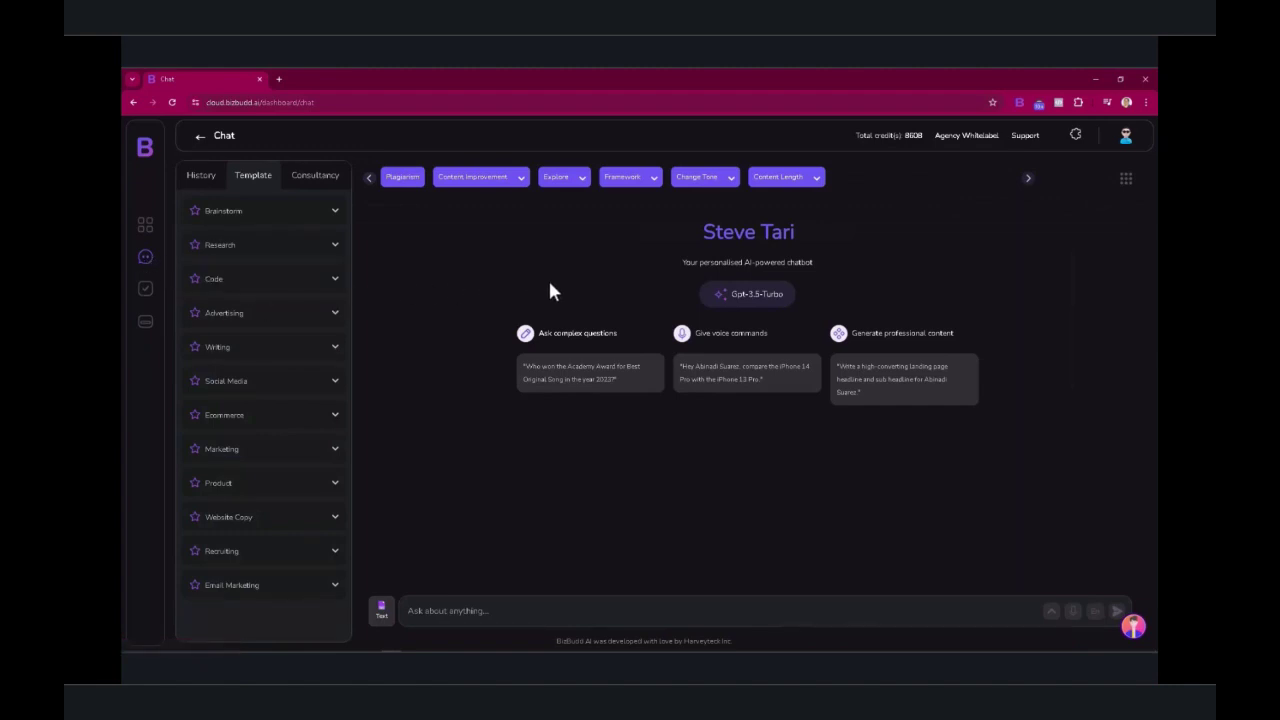
{"action": "left_click", "coordinate": [740, 296]}
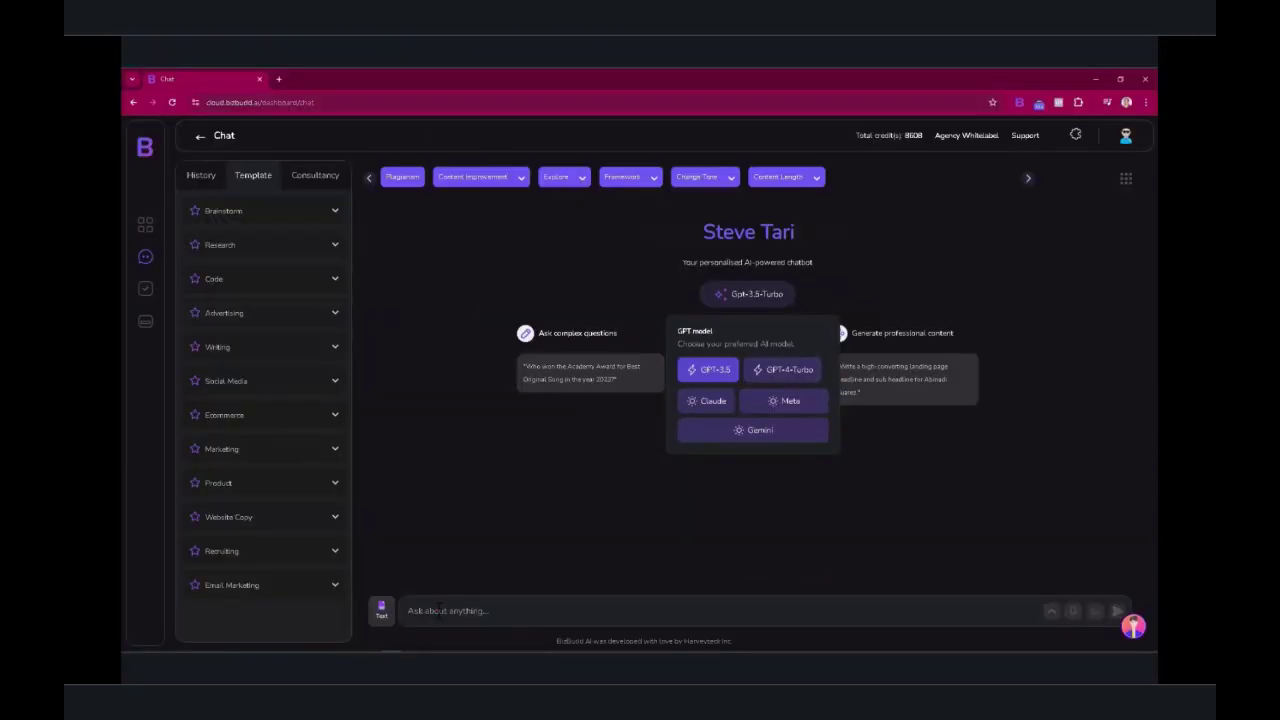
Request a landing-page headline and subheadline for a parenting online-workshop sales page
{"action": "left_click", "coordinate": [438, 610]}
{"action": "type", "text": "write a hight converting landing page headline and sub headline for a parenting related sales page promoting an inline Workshop"}
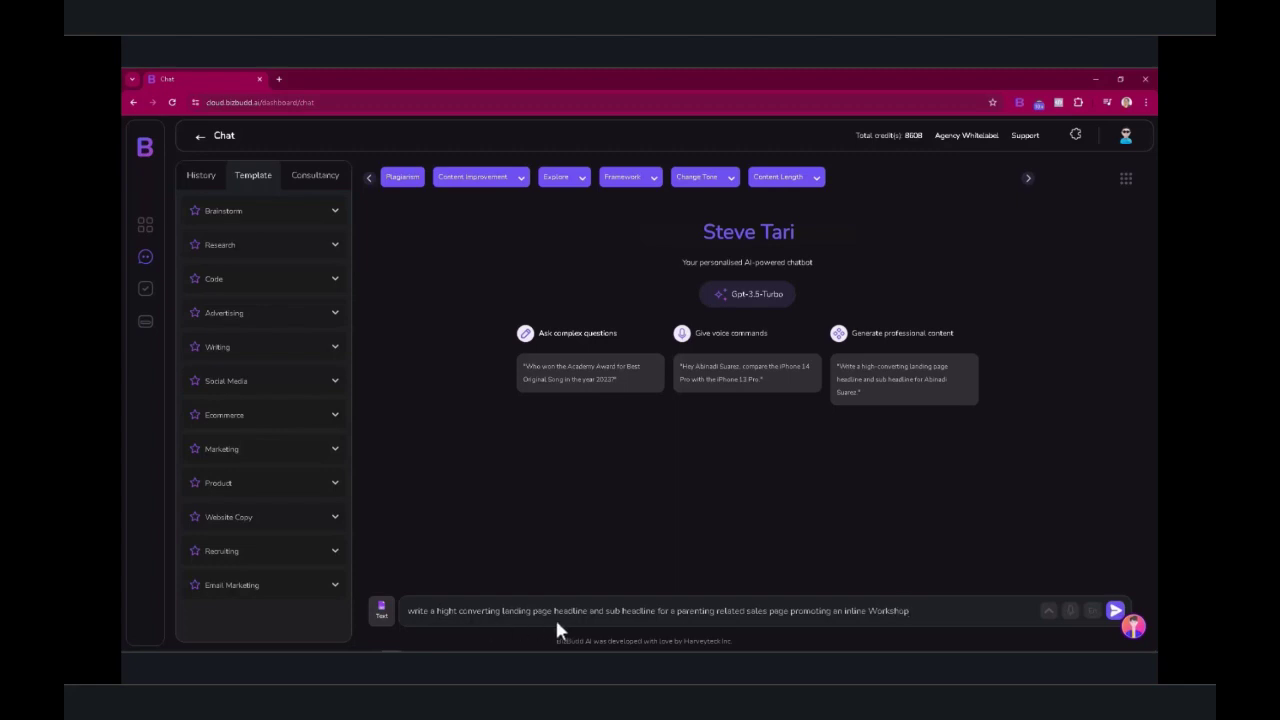
{"action": "left_click", "coordinate": [1113, 610]}
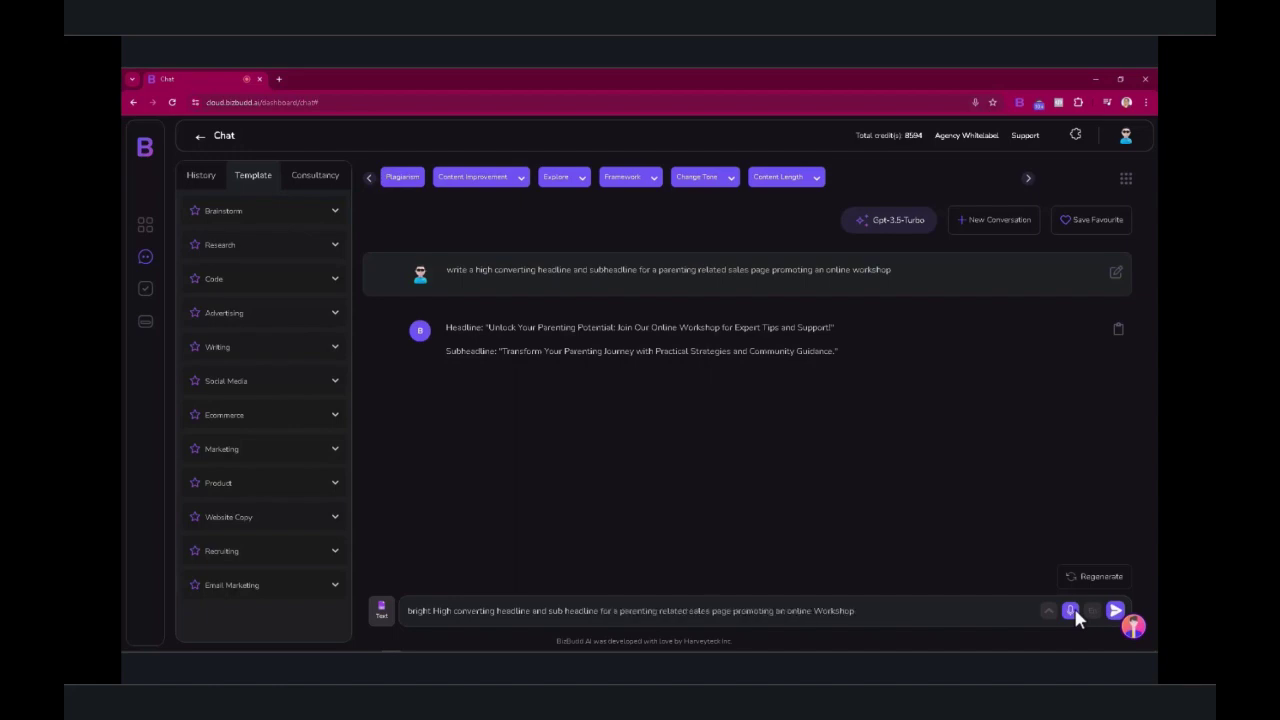
Send the dictated request for a second parenting-workshop headline and subheadline
{"action": "left_click", "coordinate": [1115, 611]}
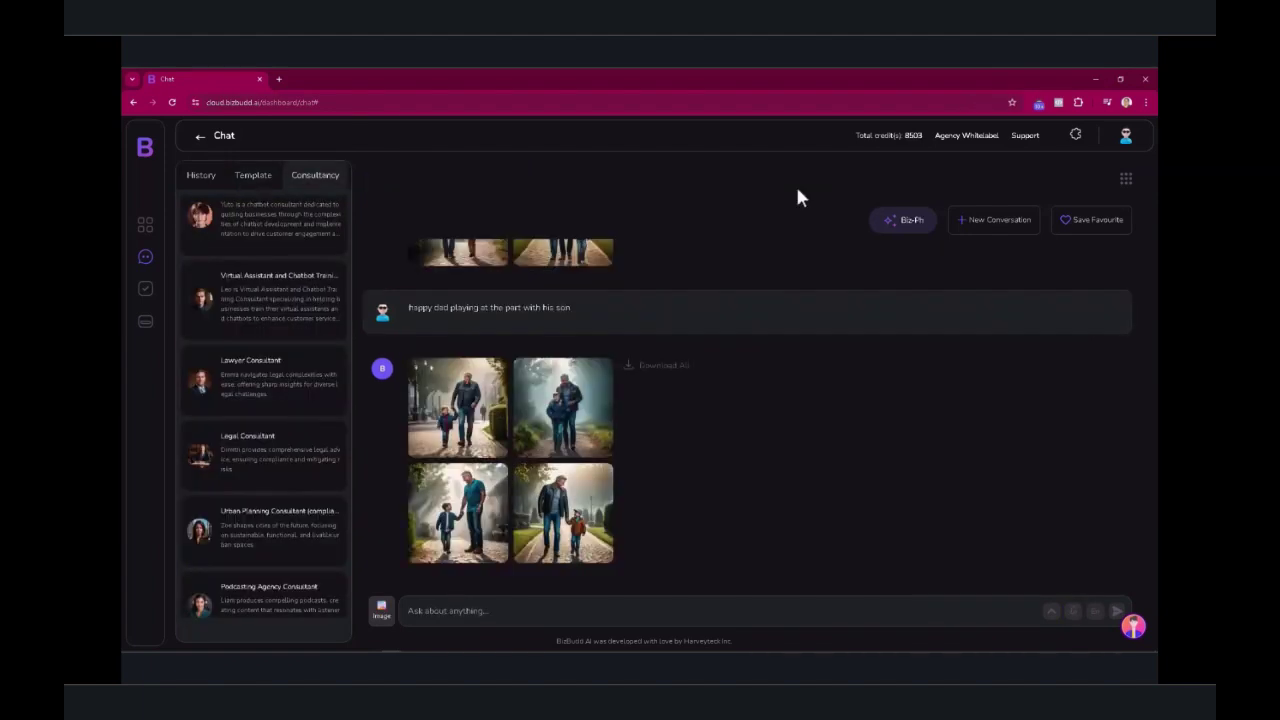
Check which browsers the Bizbudd extension supports
{"action": "left_click", "coordinate": [1075, 138]}
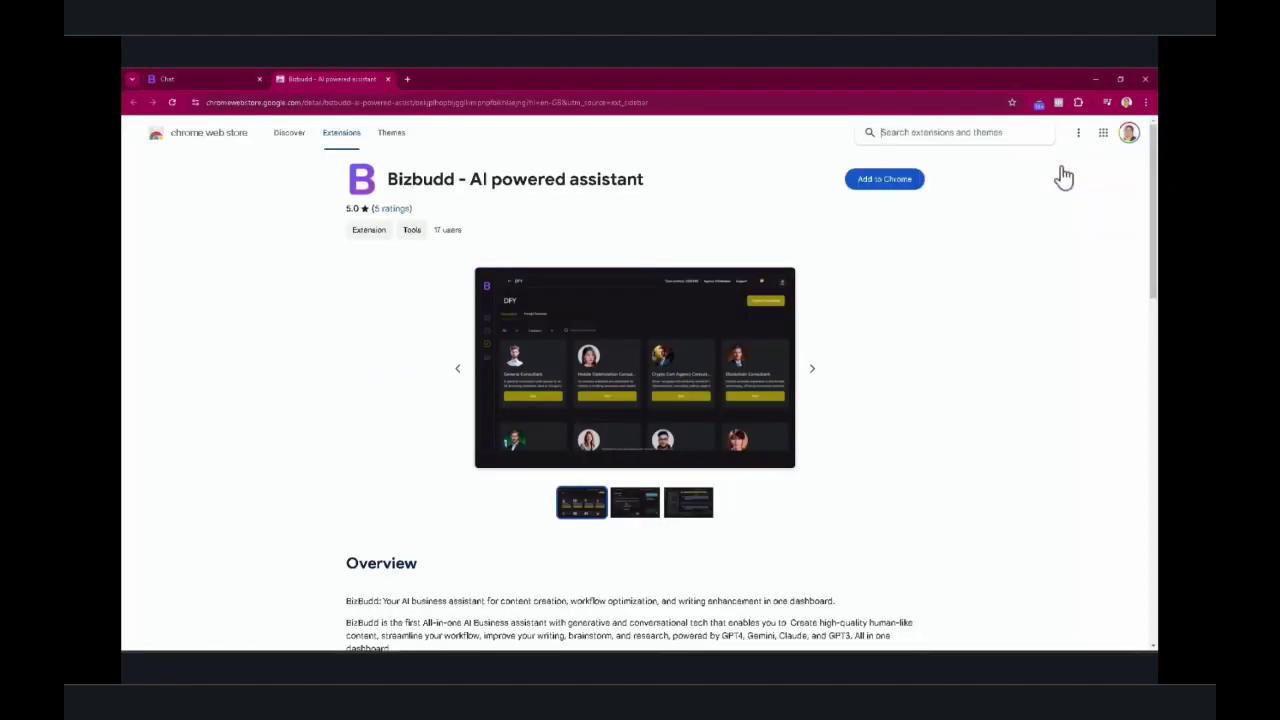
Add the Bizbudd extension to Chrome, pin it, close the store tab and launch it
{"action": "left_click", "coordinate": [873, 183]}
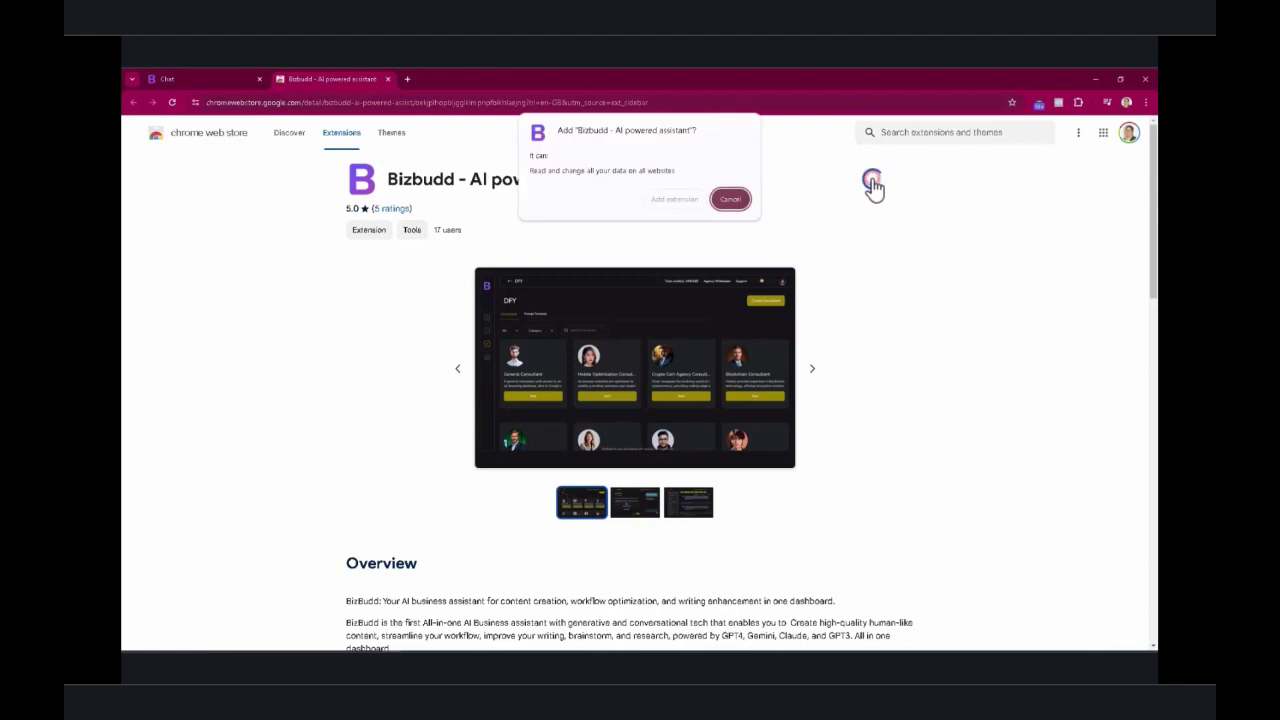
{"action": "left_click", "coordinate": [676, 201]}
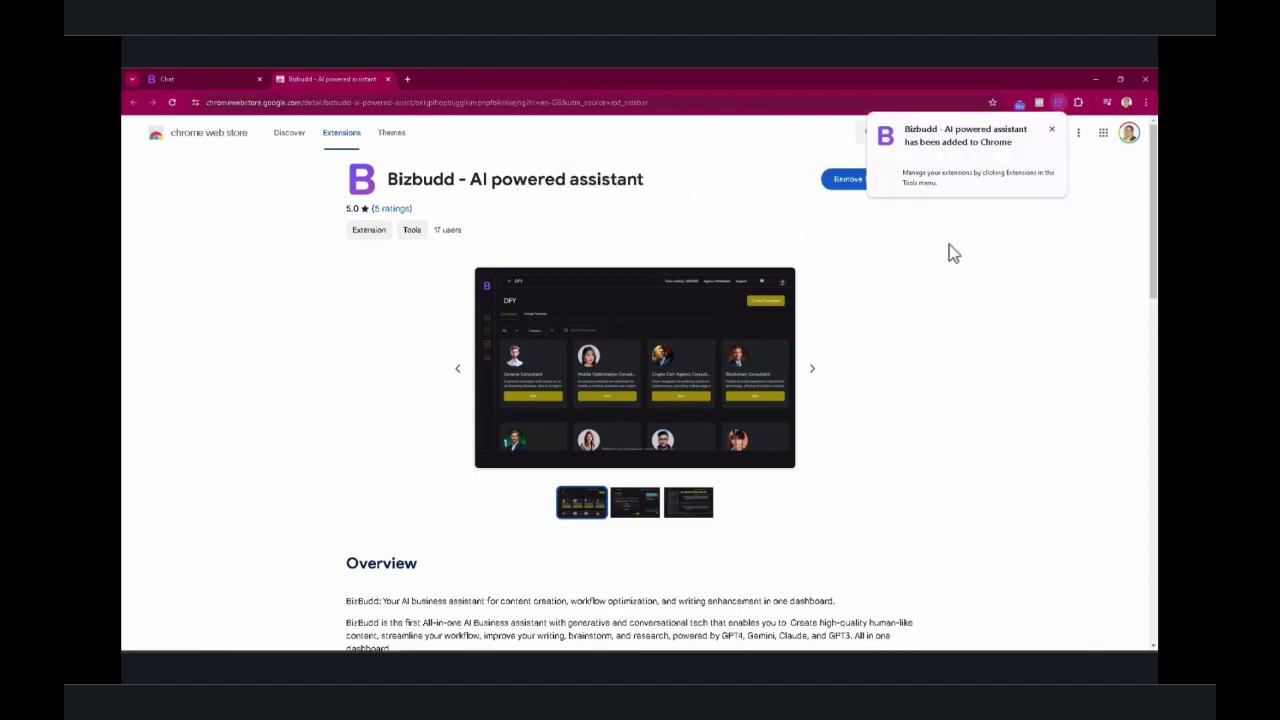
{"action": "left_click", "coordinate": [1078, 102]}
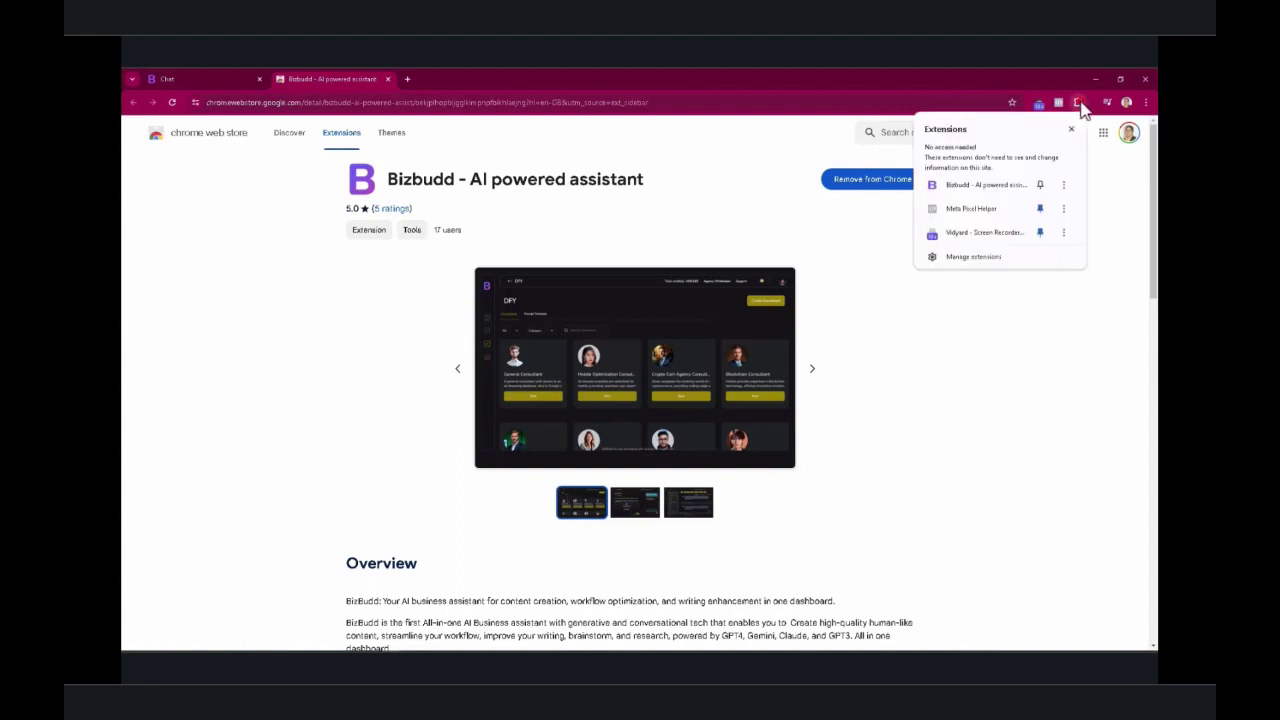
{"action": "left_click", "coordinate": [1040, 184]}
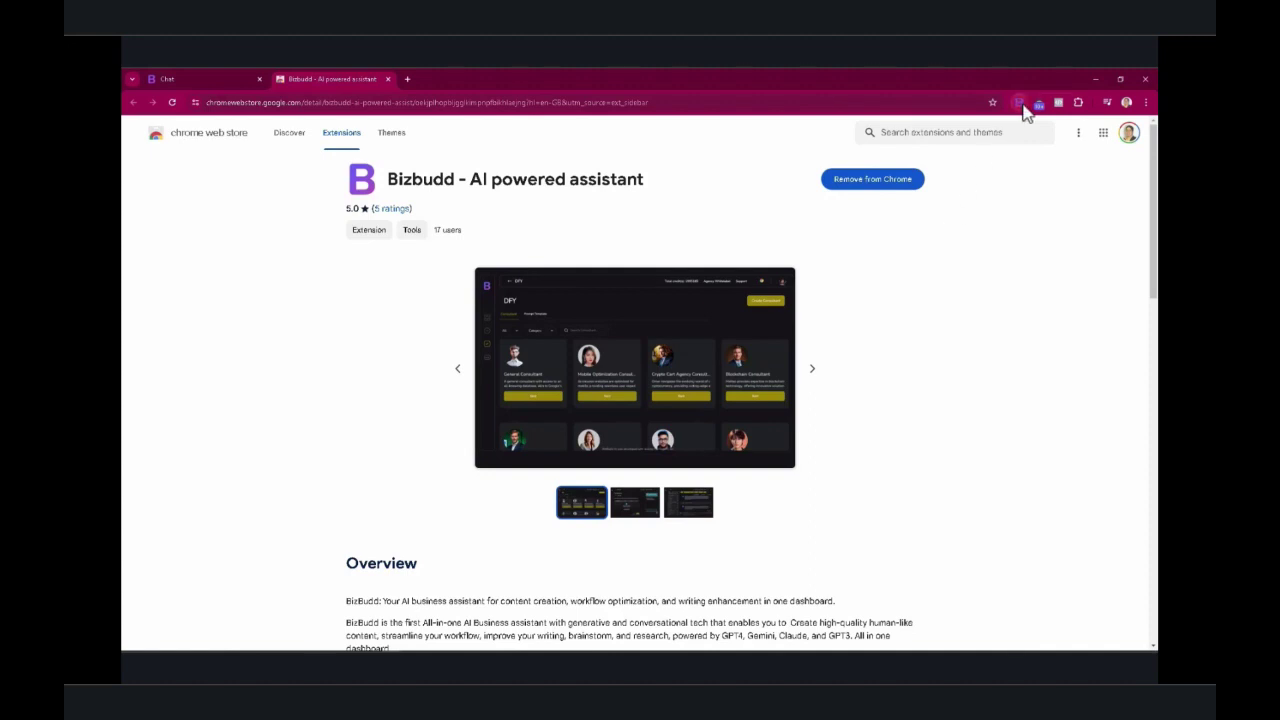
{"action": "left_click", "coordinate": [387, 78]}
{"action": "left_click", "coordinate": [1019, 102]}
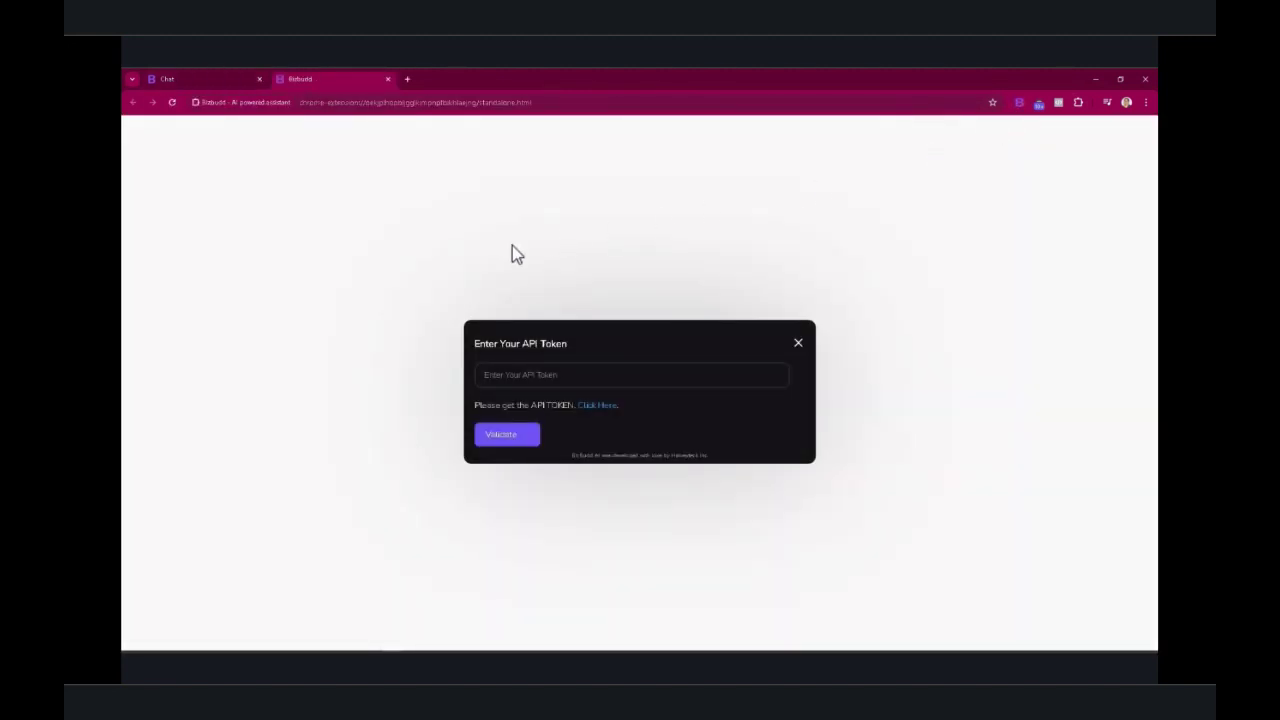
Copy the account's API key from Settings > Extension in the BizBudd dashboard
{"action": "left_click", "coordinate": [226, 80]}
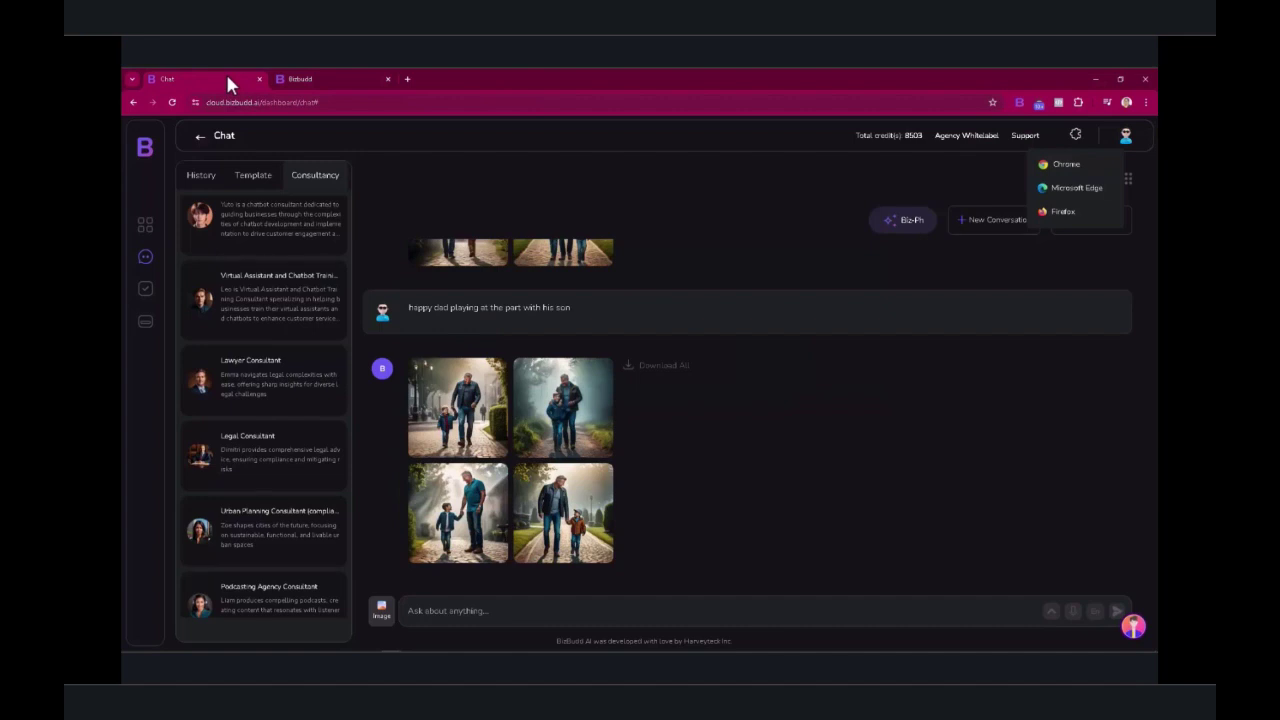
{"action": "left_click", "coordinate": [1125, 136]}
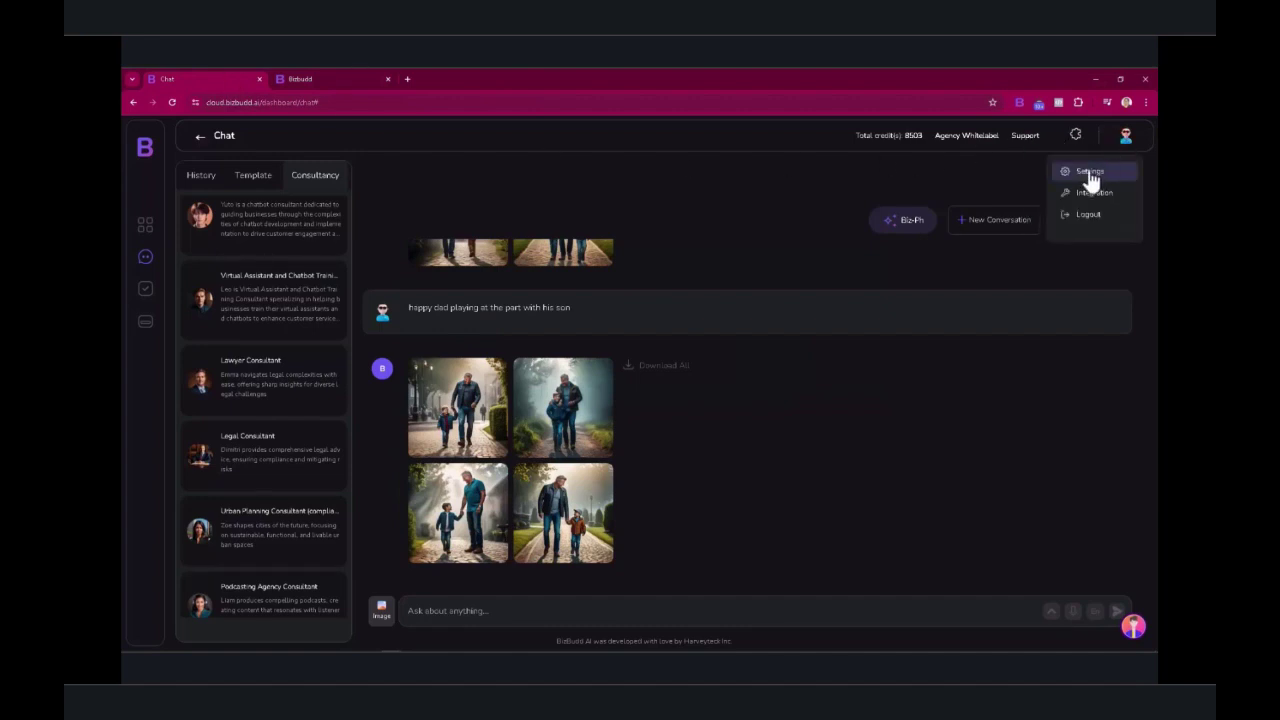
{"action": "left_click", "coordinate": [1086, 171]}
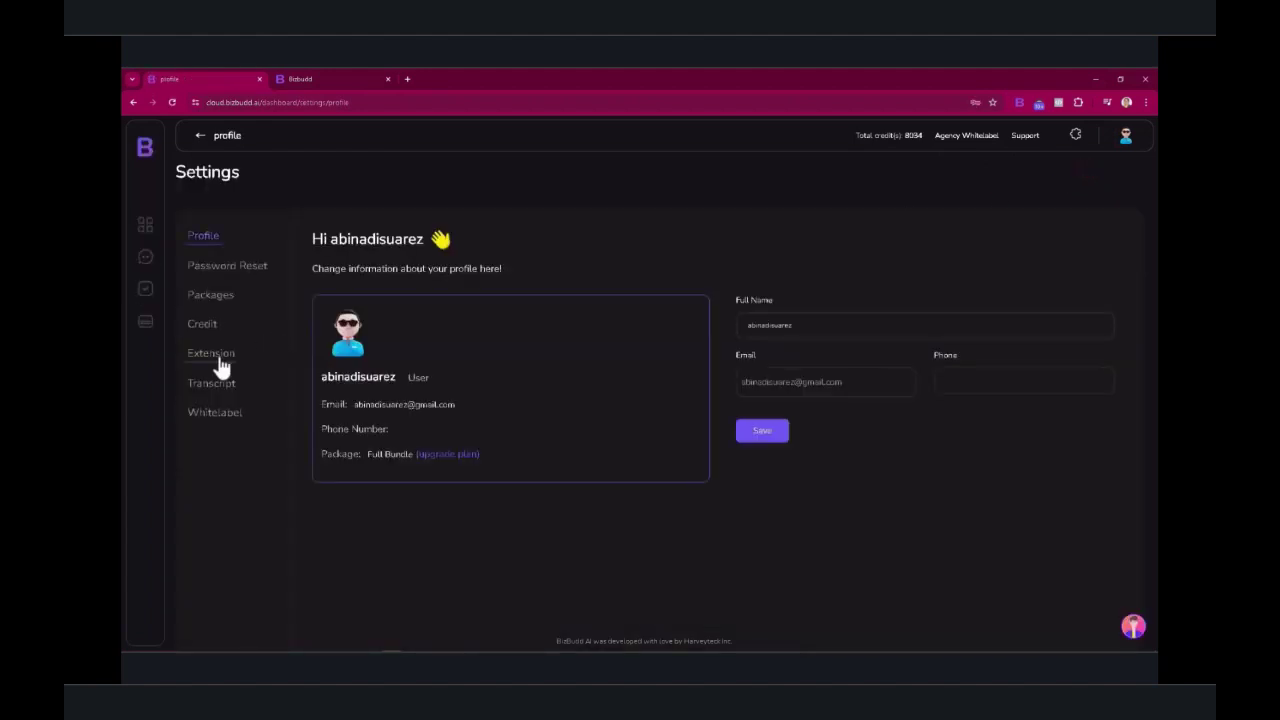
{"action": "left_click", "coordinate": [218, 360]}
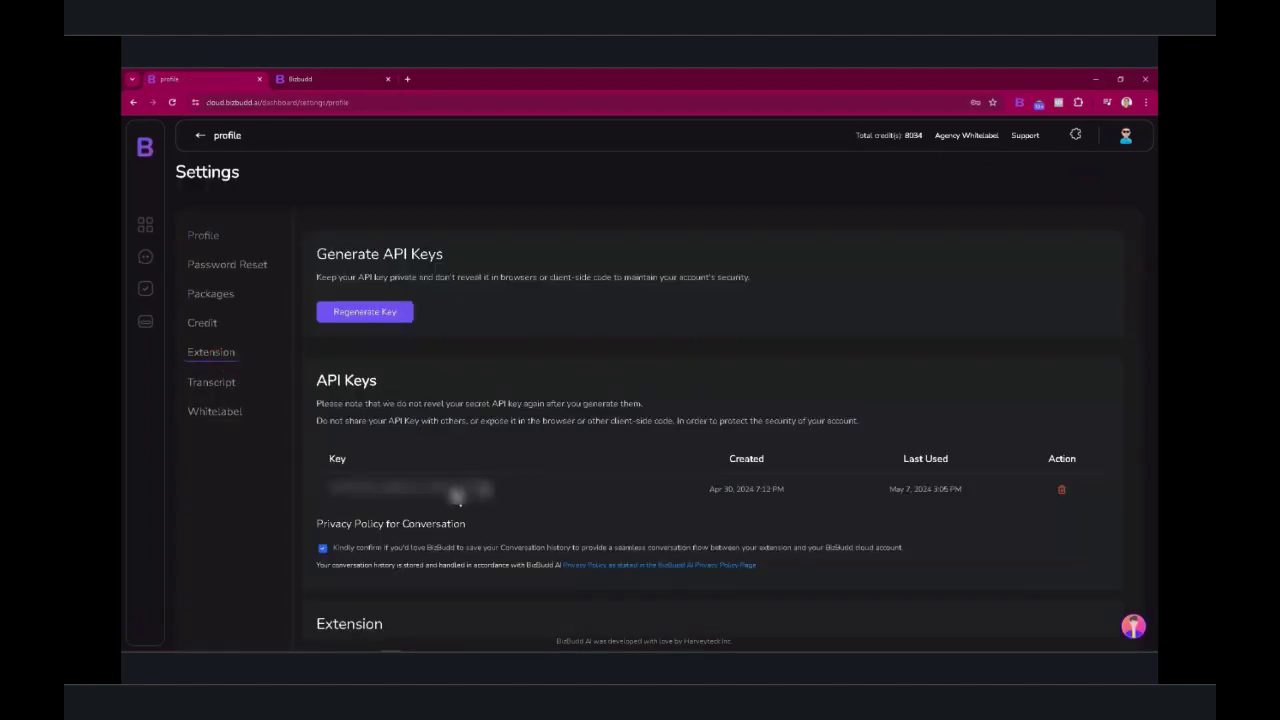
{"action": "left_click", "coordinate": [485, 491]}
Paste the API key into the extension's token prompt and keep conversation saving on
{"action": "left_click", "coordinate": [326, 80]}
{"action": "key", "text": "ctrl+v"}
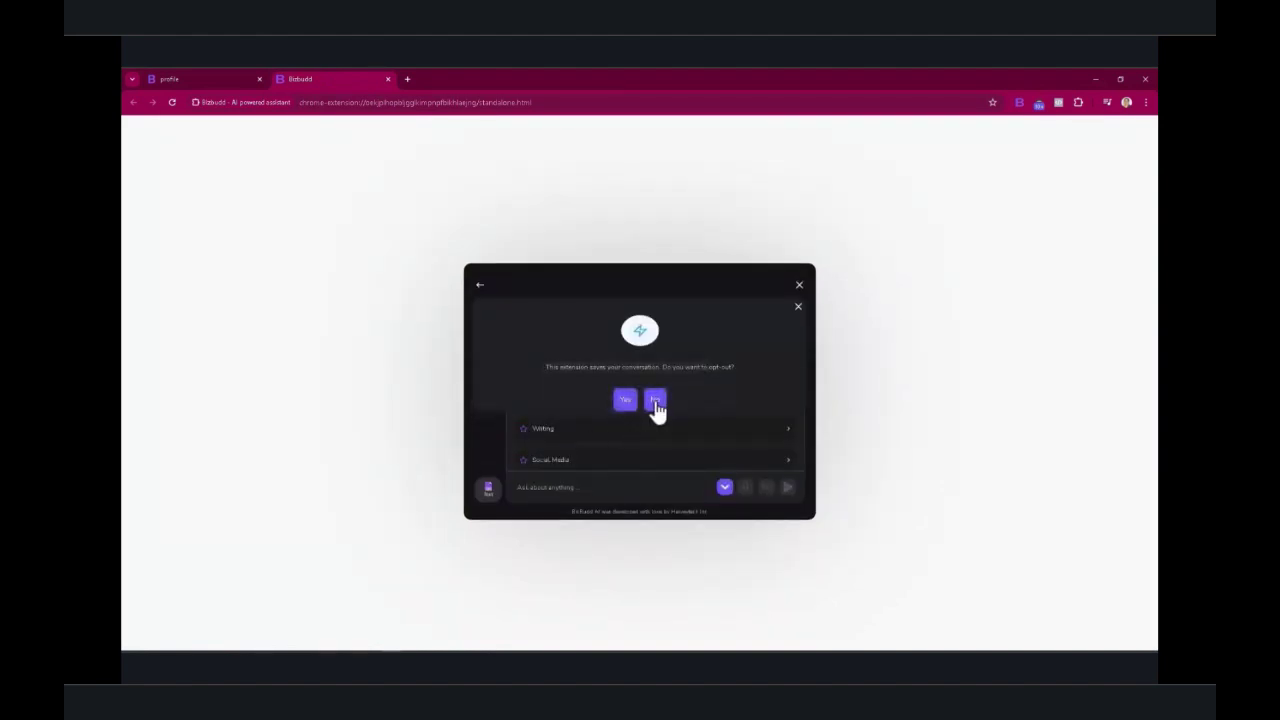
{"action": "left_click", "coordinate": [655, 402]}
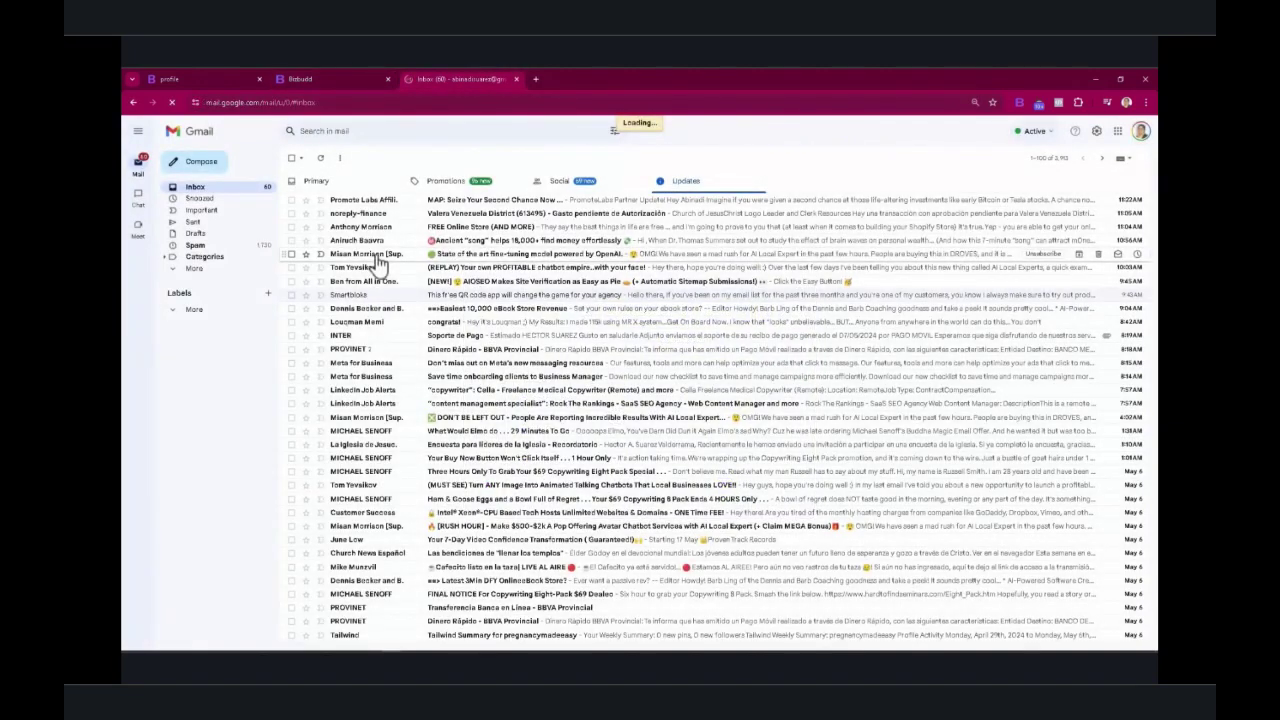
Open the 'State of the art fine-tuning' offer email and read through it
{"action": "left_click", "coordinate": [375, 255]}
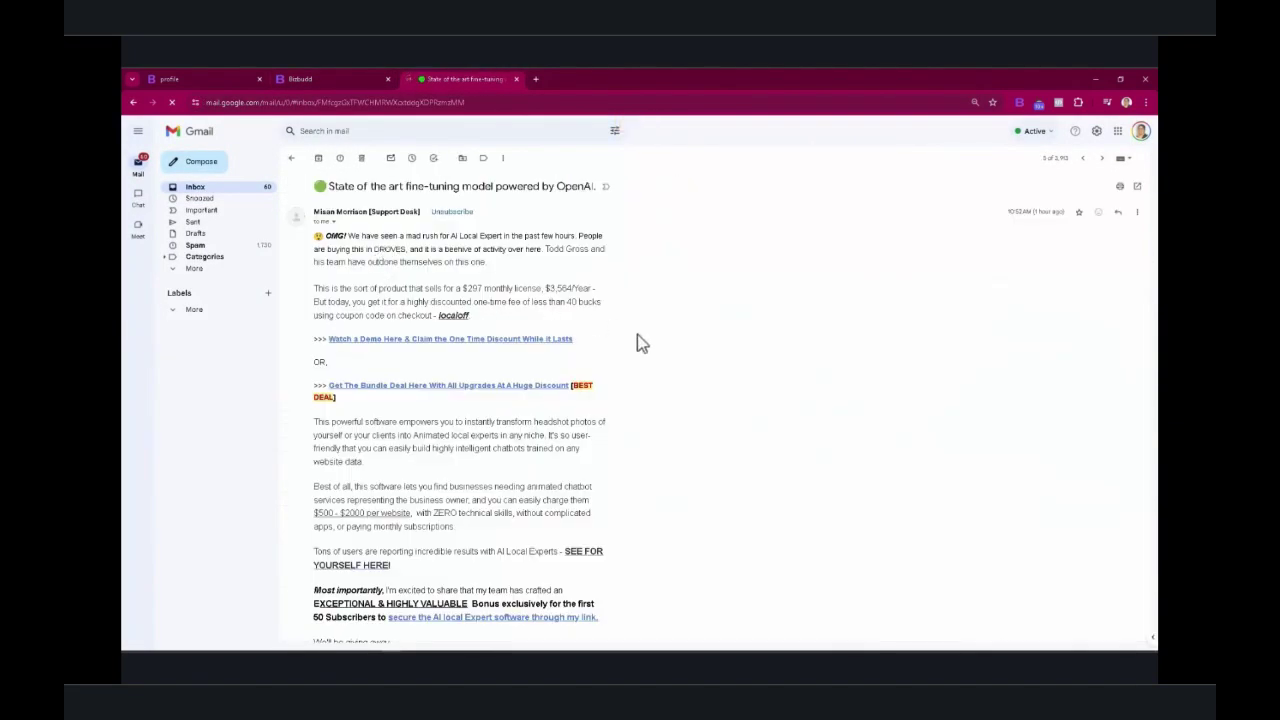
{"action": "scroll", "coordinate": [637, 335], "scroll_direction": "down", "scroll_amount": 3}
{"action": "scroll", "coordinate": [637, 335], "scroll_direction": "down", "scroll_amount": 2}
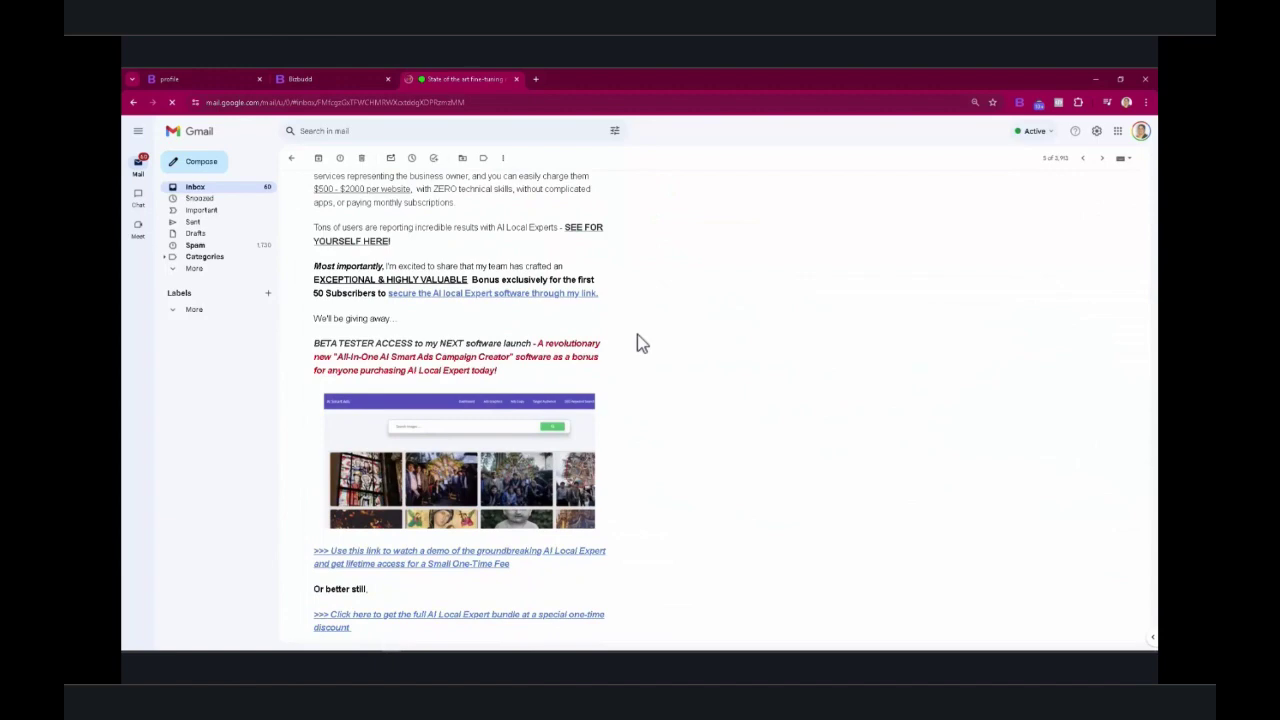
{"action": "scroll", "coordinate": [637, 335], "scroll_direction": "down", "scroll_amount": 3}
{"action": "scroll", "coordinate": [637, 335], "scroll_direction": "down", "scroll_amount": 5}
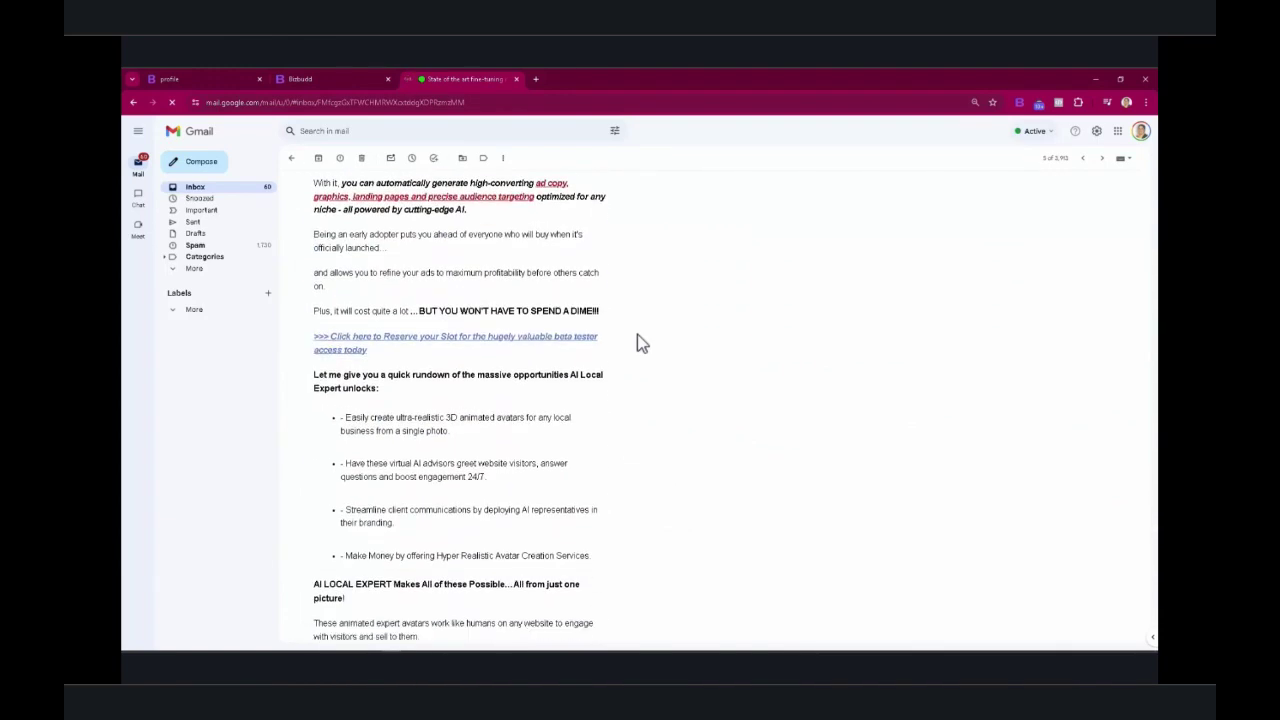
{"action": "scroll", "coordinate": [637, 335], "scroll_direction": "down", "scroll_amount": 2}
{"action": "scroll", "coordinate": [637, 335], "scroll_direction": "down", "scroll_amount": 4}
{"action": "scroll", "coordinate": [637, 335], "scroll_direction": "down", "scroll_amount": 4}
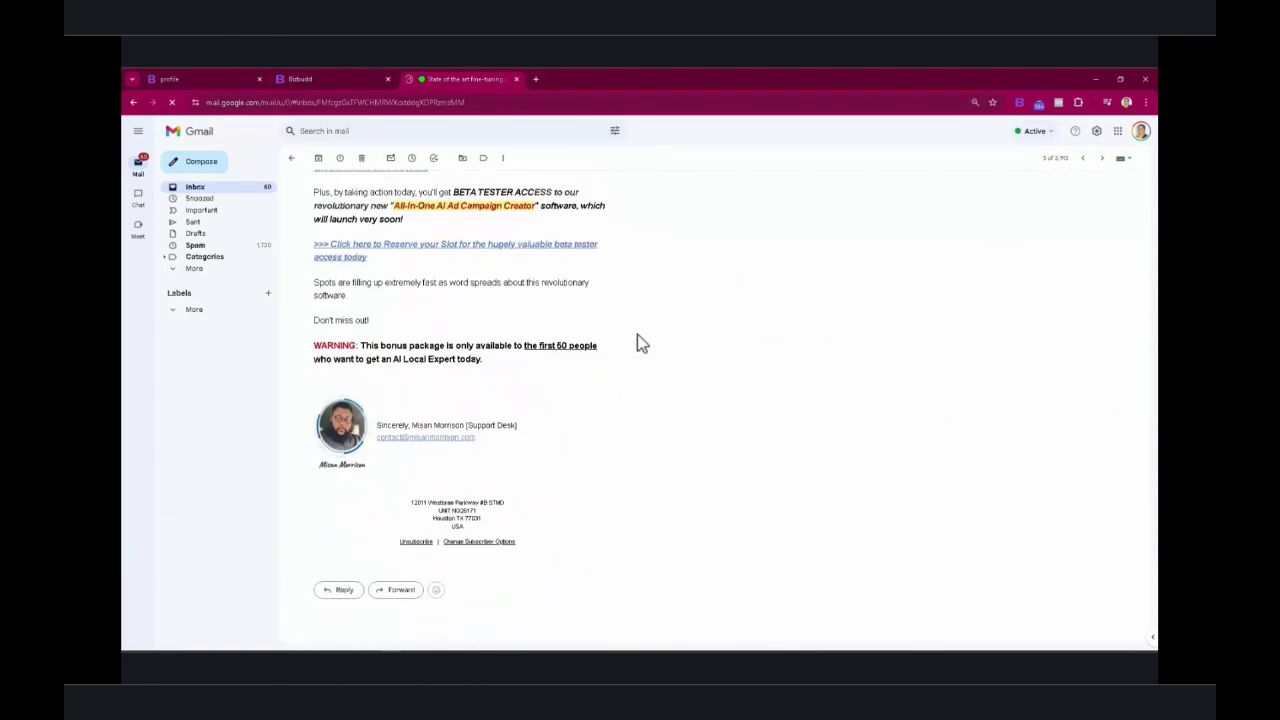
Draft a reply to the email with Bizbudd and insert the AI-written response
{"action": "left_click", "coordinate": [346, 591]}
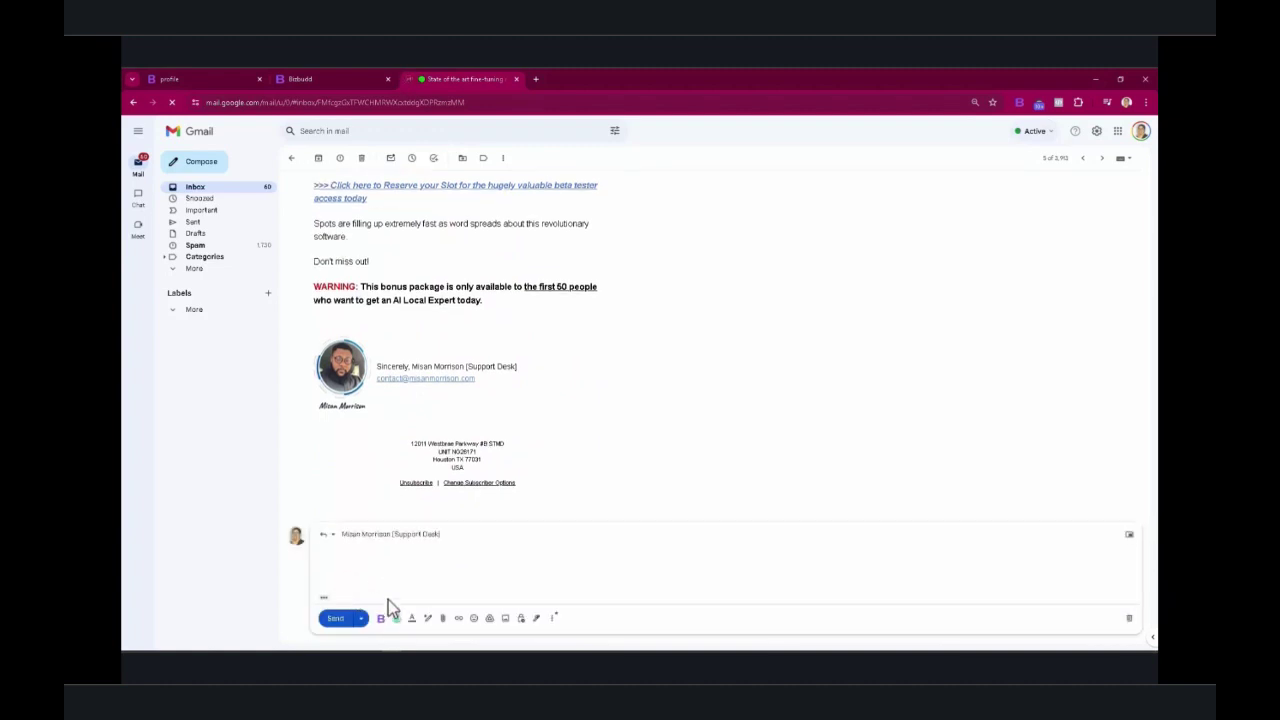
{"action": "left_click", "coordinate": [394, 619]}
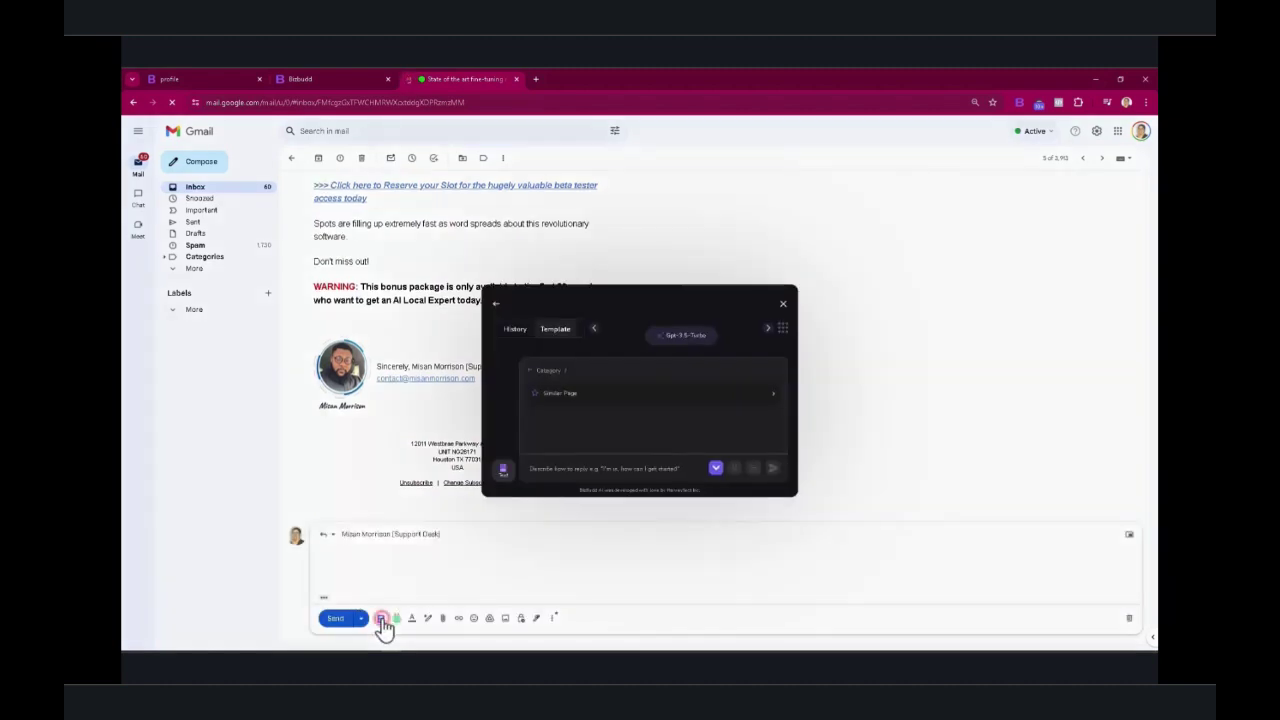
{"action": "left_click", "coordinate": [773, 470]}
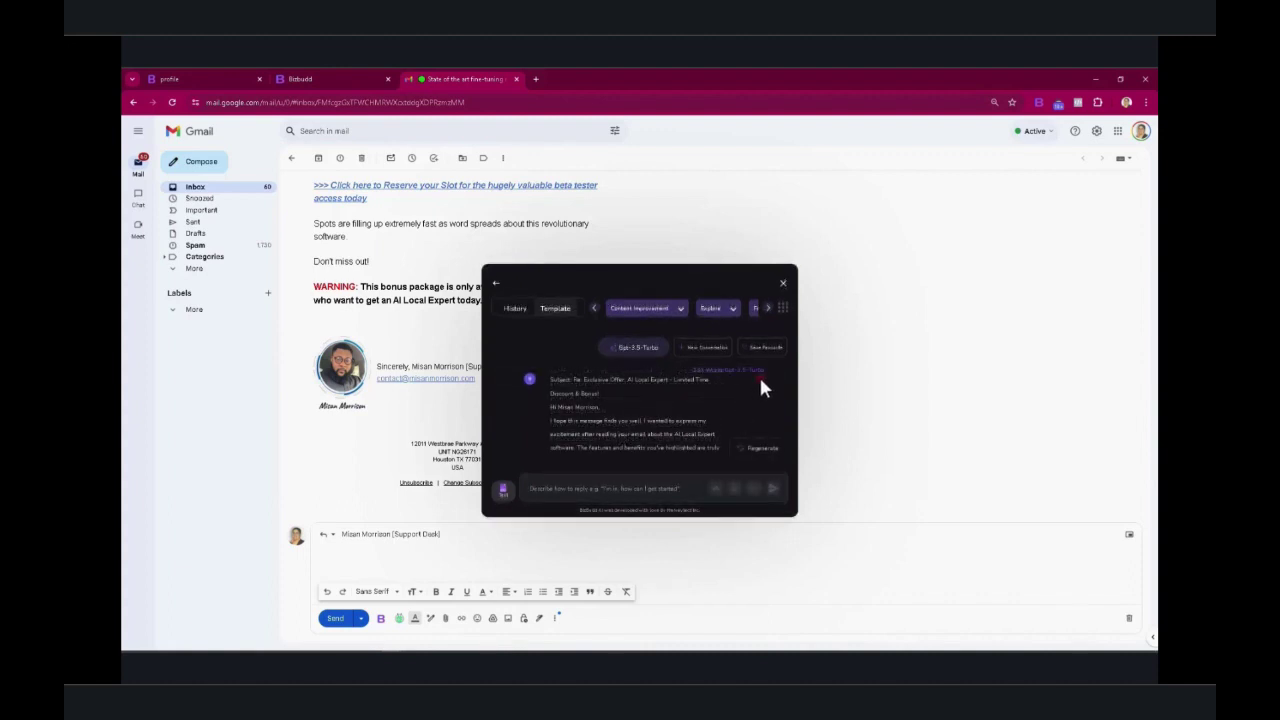
{"action": "left_click", "coordinate": [760, 379]}
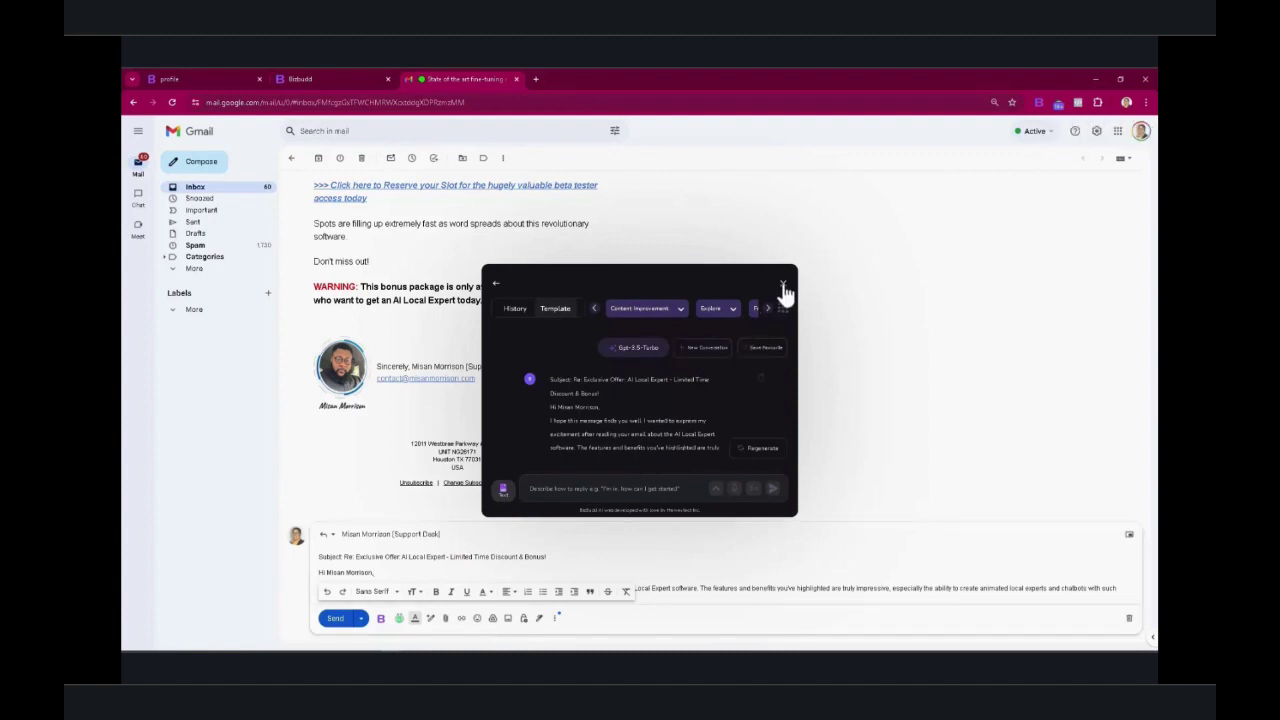
{"action": "left_click", "coordinate": [543, 568]}
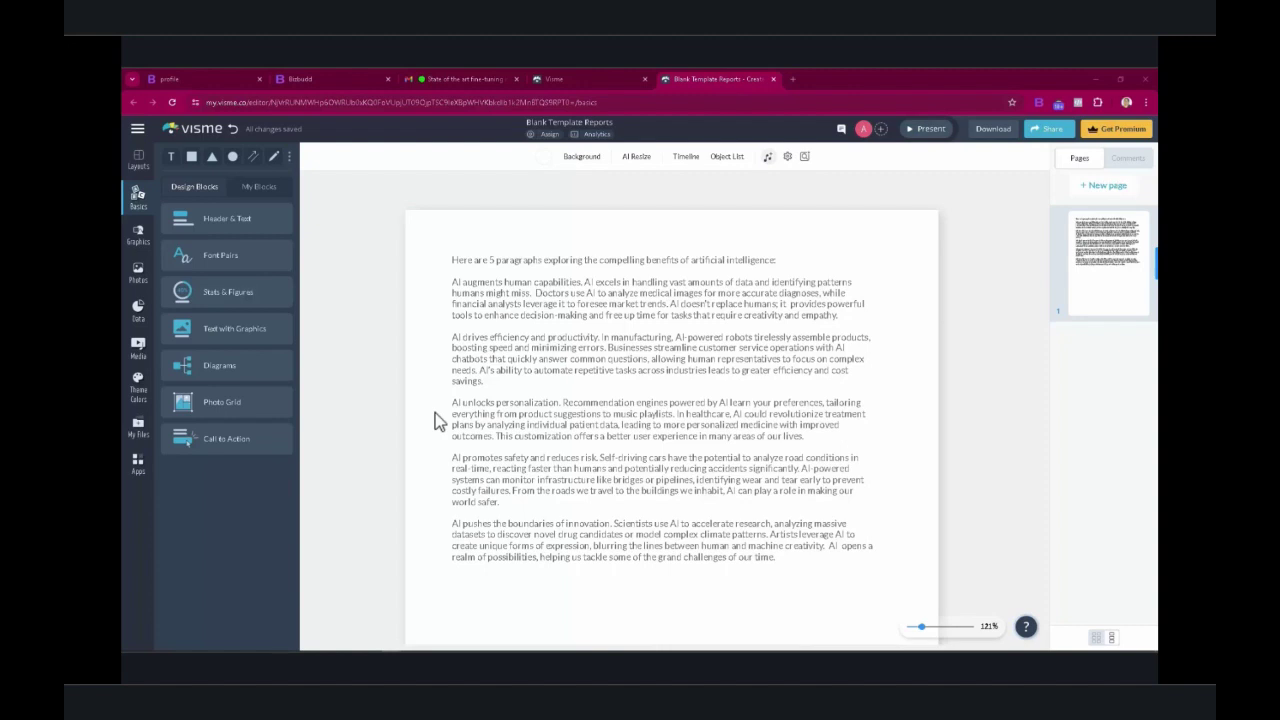
Select all five AI-benefits paragraphs in the Visme report and bring up Bizbudd's writing actions
{"action": "left_click", "coordinate": [446, 258]}
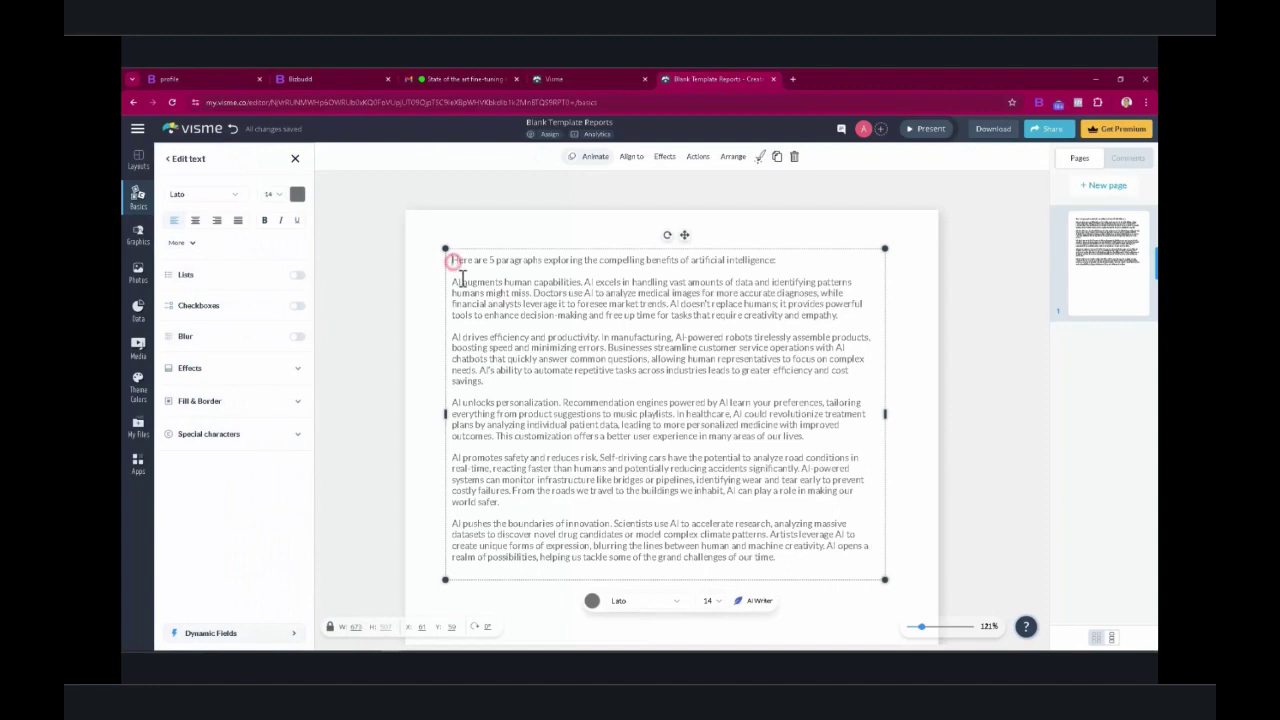
{"action": "mouse_move", "coordinate": [450, 258]}
{"action": "left_mouse_down"}
{"action": "mouse_move", "coordinate": [533, 370]}
{"action": "mouse_move", "coordinate": [717, 472]}
{"action": "mouse_move", "coordinate": [780, 530]}
{"action": "mouse_move", "coordinate": [785, 561]}
{"action": "left_mouse_up"}
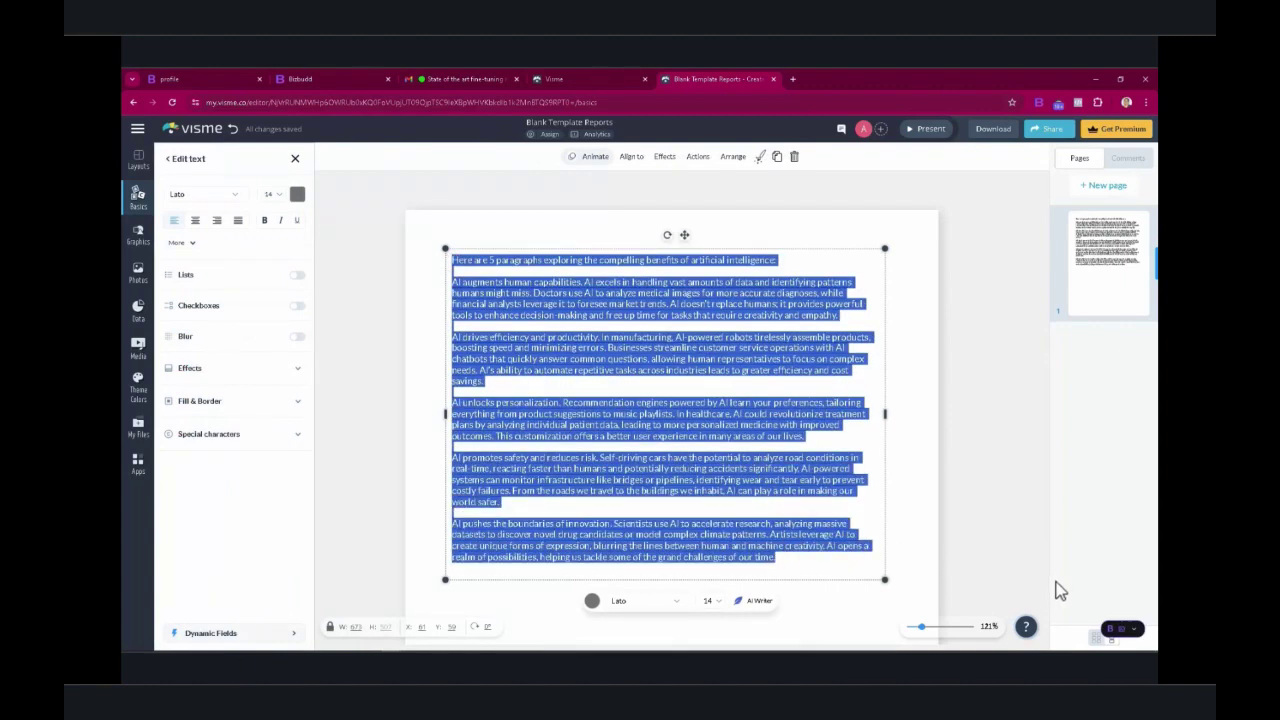
{"action": "left_click", "coordinate": [1120, 628]}
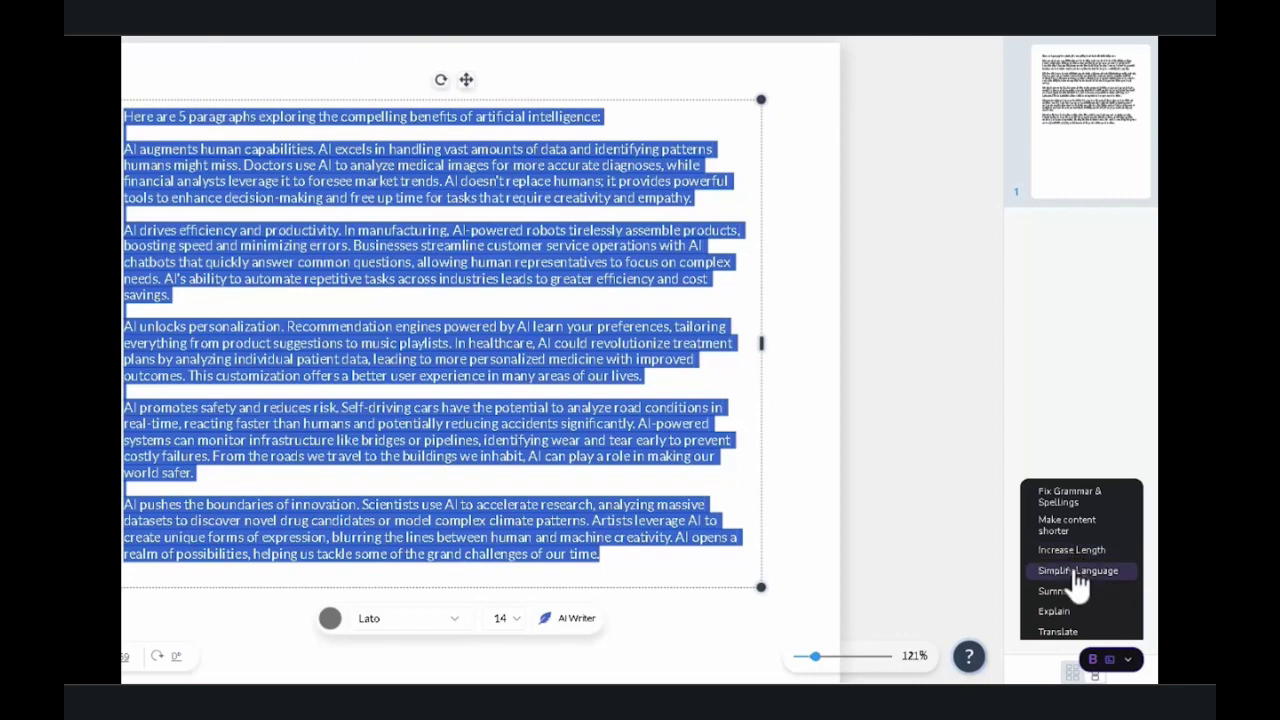
Have Bizbudd translate the selected AI-benefits paragraphs into Spanish
{"action": "scroll", "coordinate": [1077, 592], "scroll_direction": "down", "scroll_amount": 1}
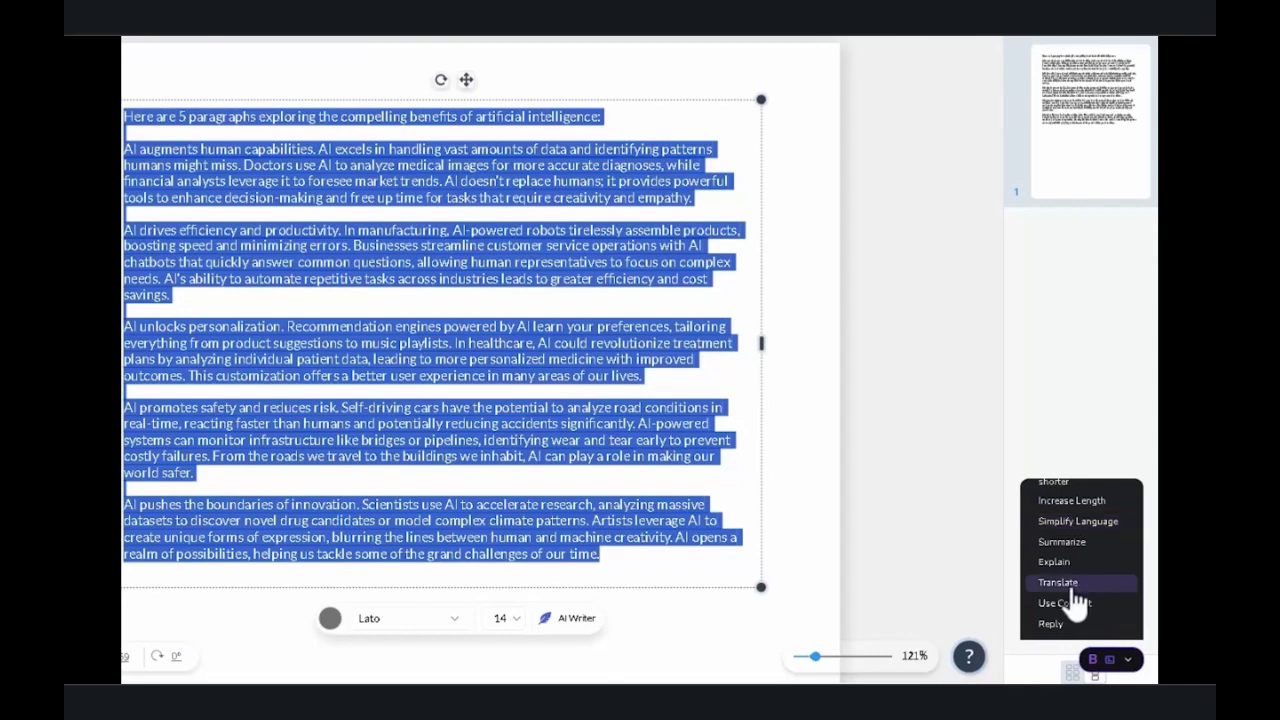
{"action": "left_click", "coordinate": [1072, 585]}
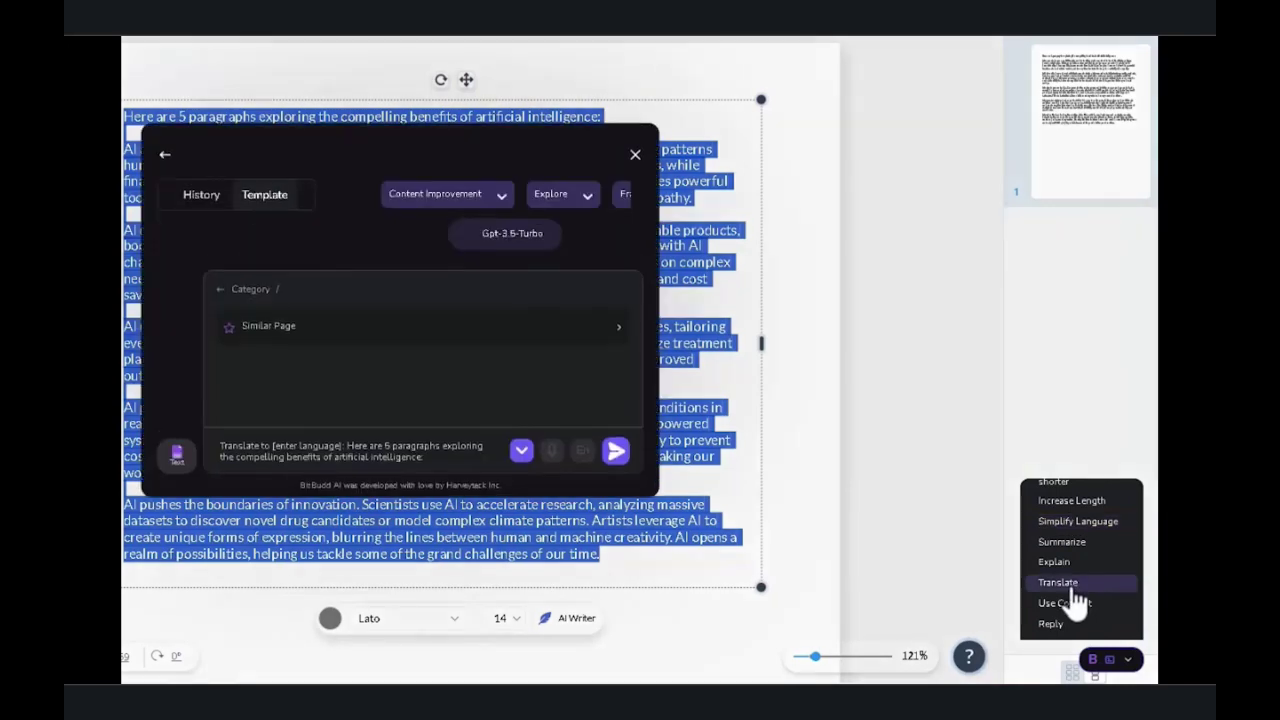
{"action": "left_click", "coordinate": [274, 445]}
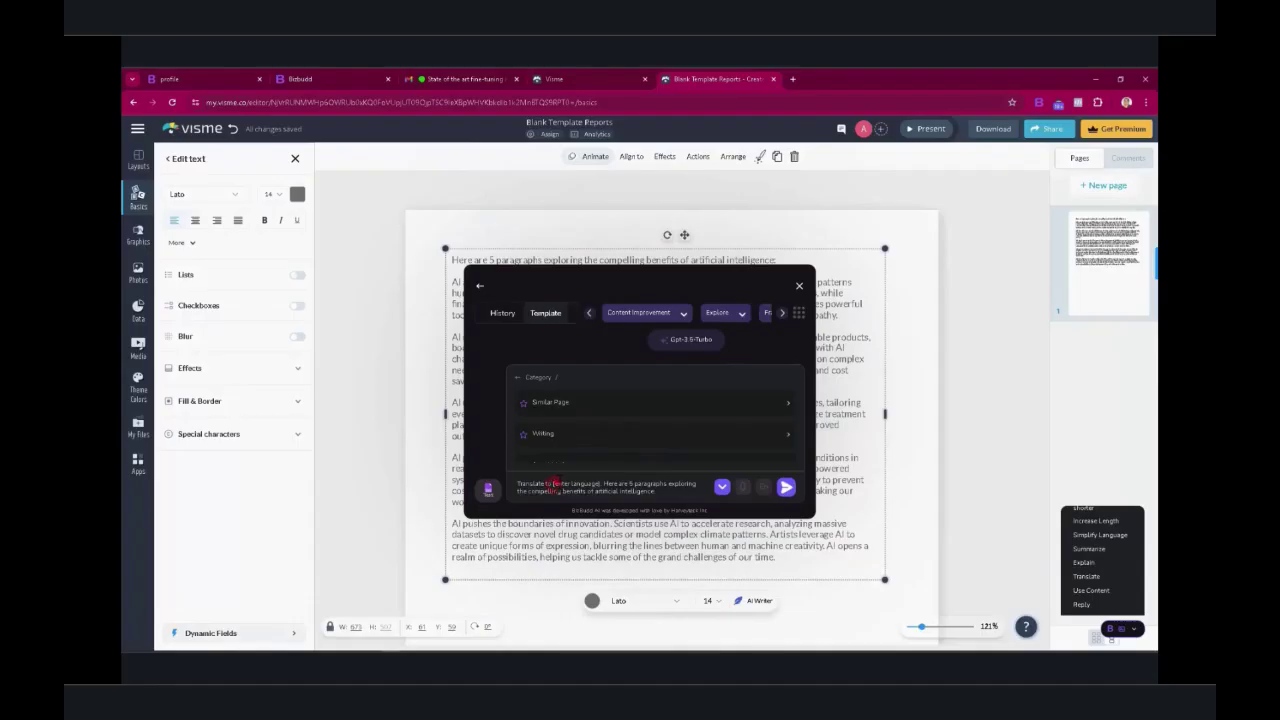
{"action": "left_click_drag", "start_coordinate": [553, 484], "coordinate": [600, 485]}
{"action": "type", "text": "spanish"}
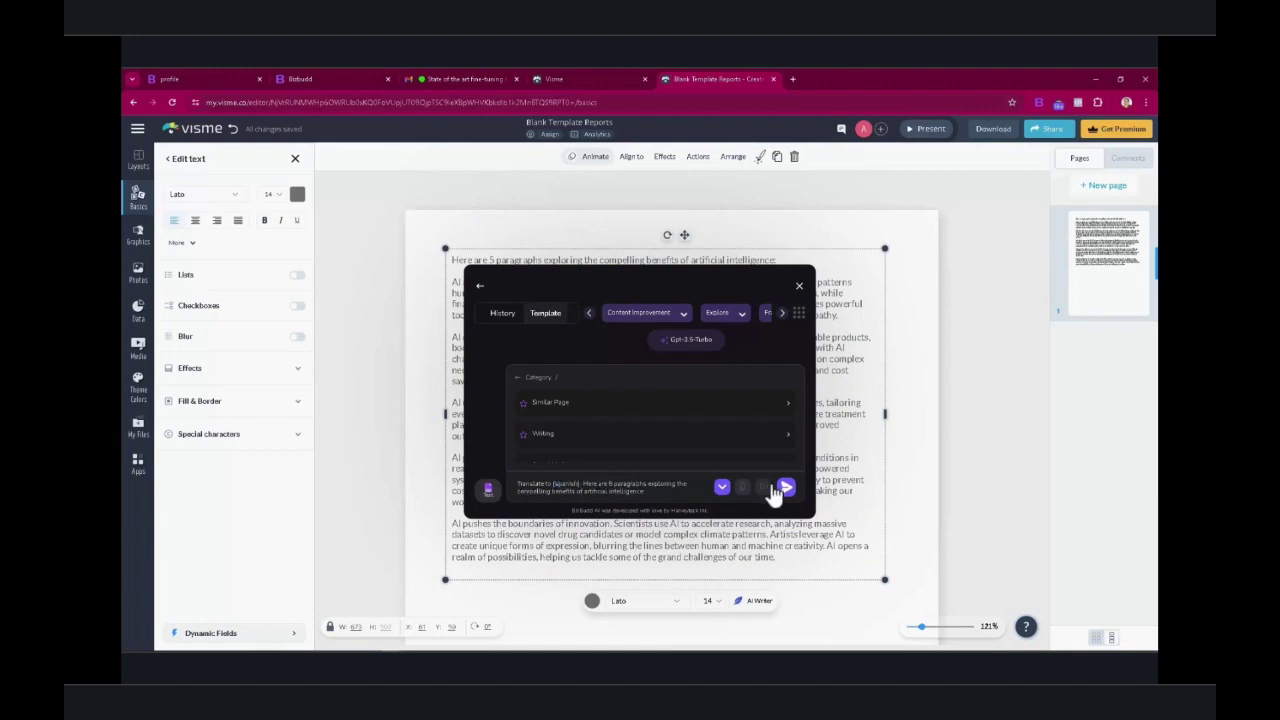
{"action": "left_click", "coordinate": [786, 487]}
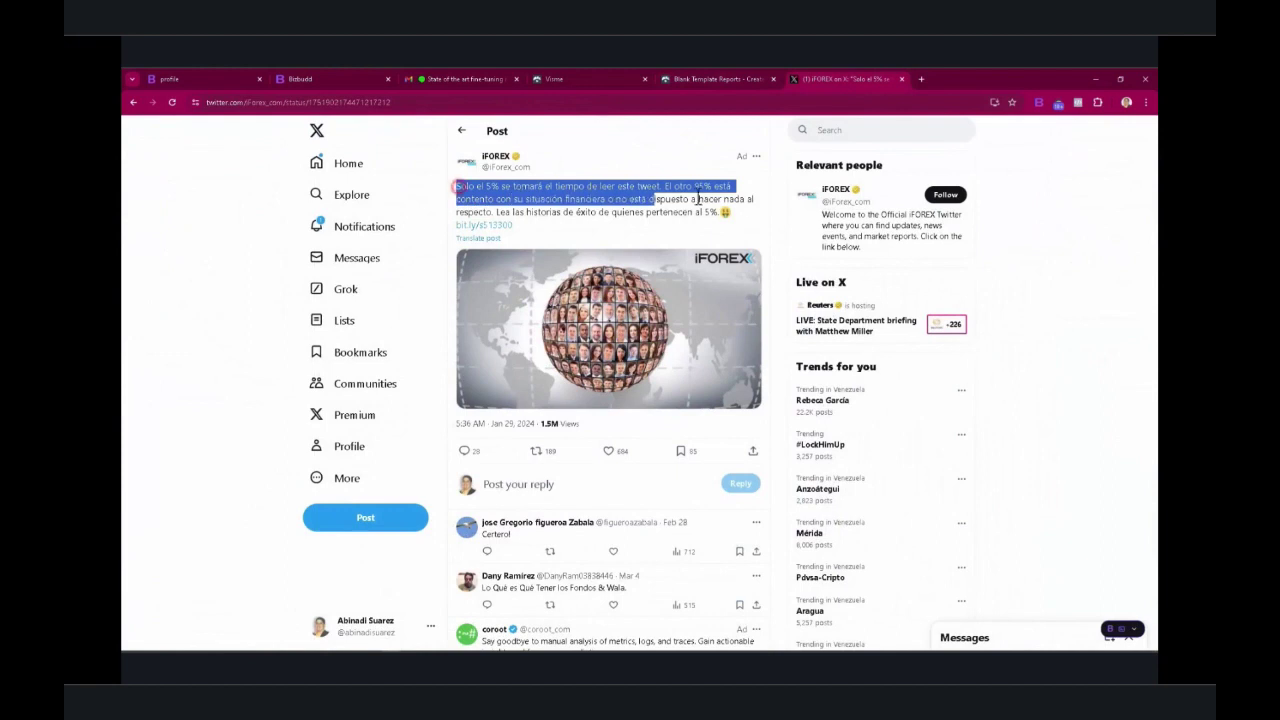
{"action": "left_click_drag", "start_coordinate": [697, 199], "coordinate": [737, 220]}
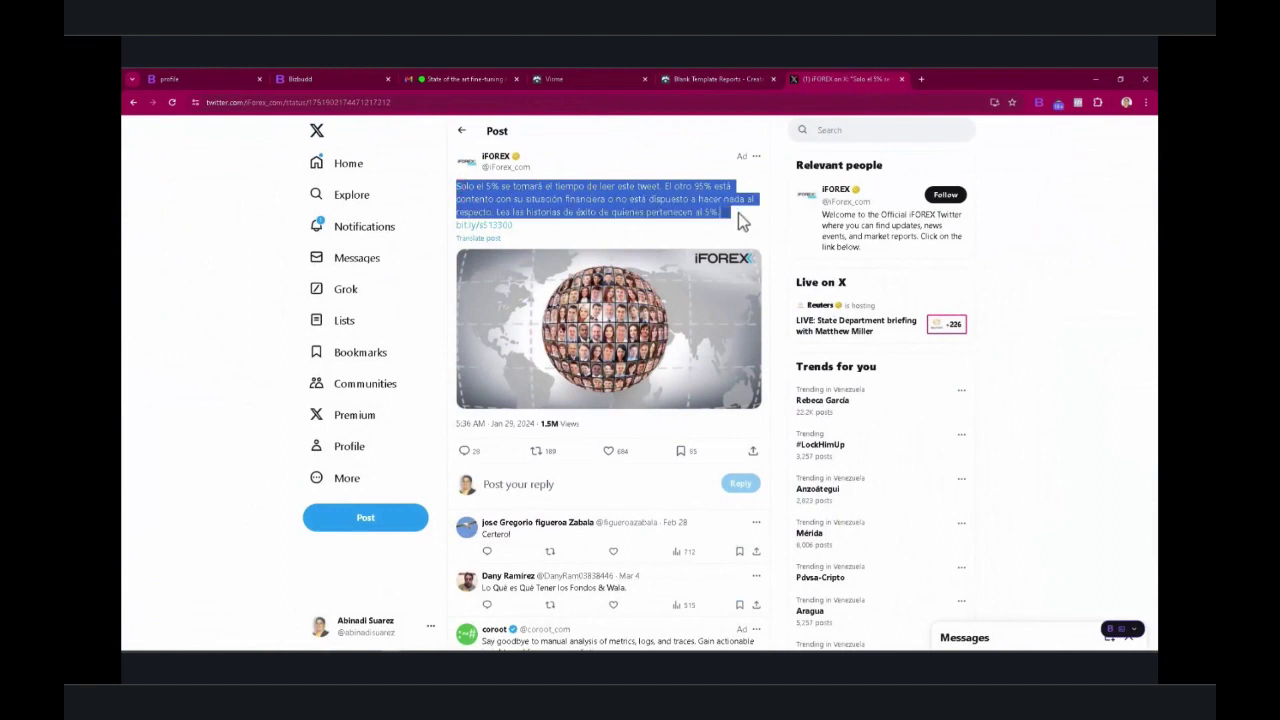
Generate a Bizbudd reply in Spanish to the promoted X post
{"action": "left_click", "coordinate": [1142, 634]}
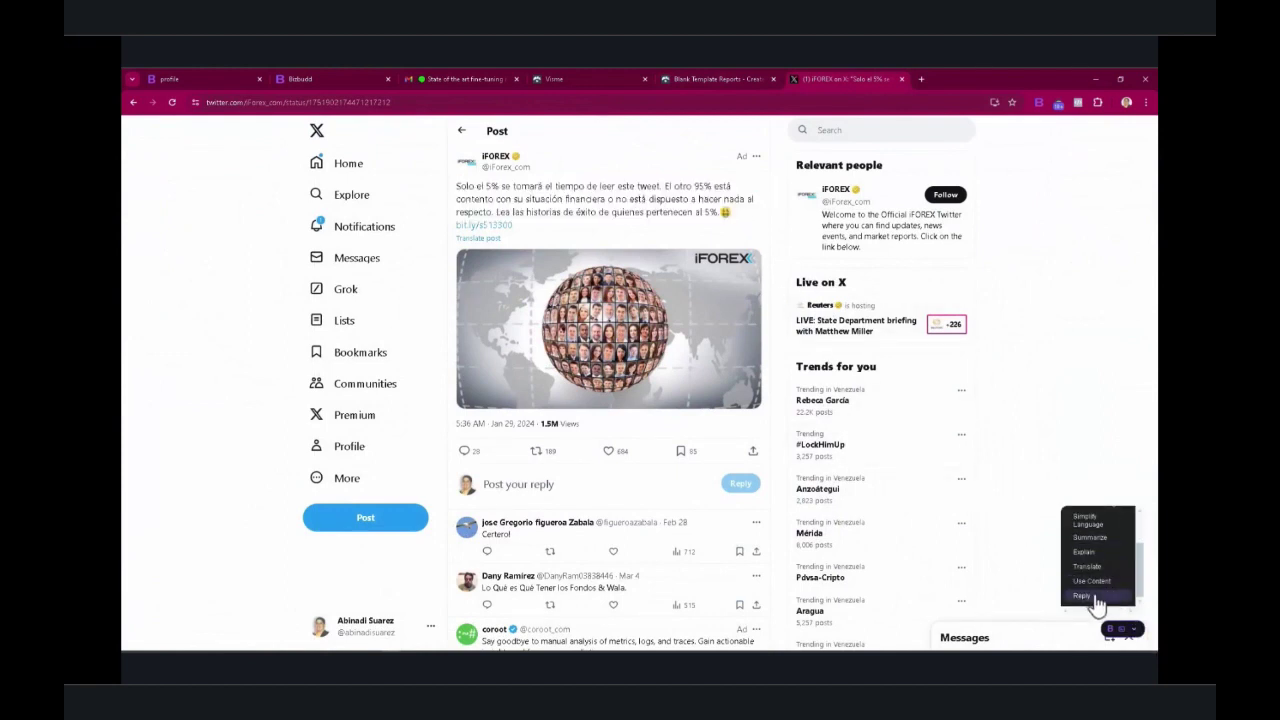
{"action": "left_click", "coordinate": [1092, 597]}
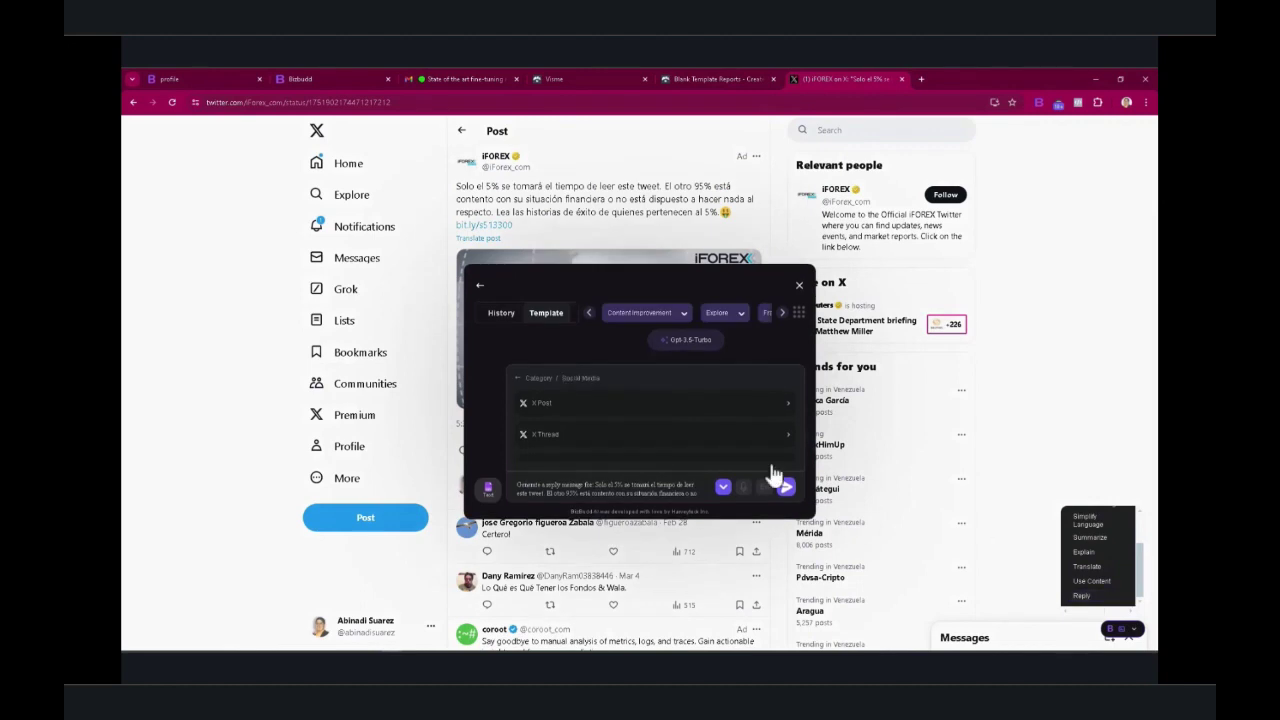
{"action": "scroll", "coordinate": [640, 486], "scroll_direction": "down", "scroll_amount": 2}
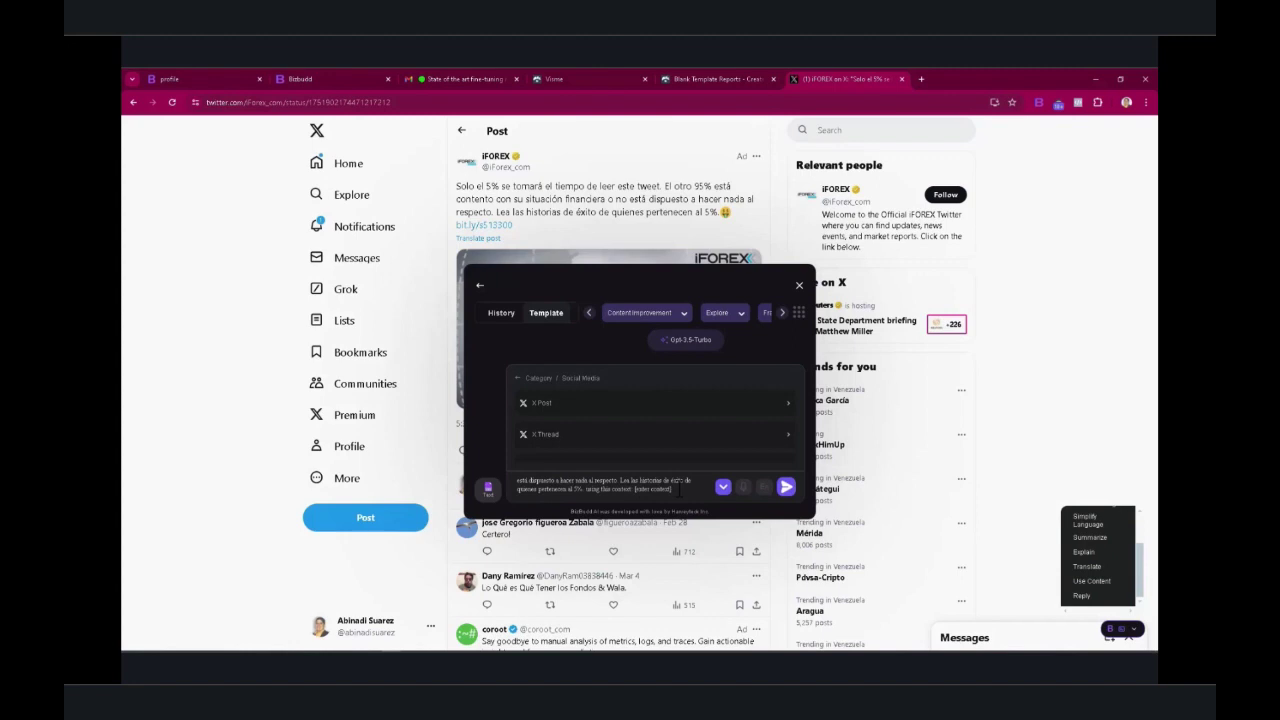
{"action": "left_click", "coordinate": [787, 486]}
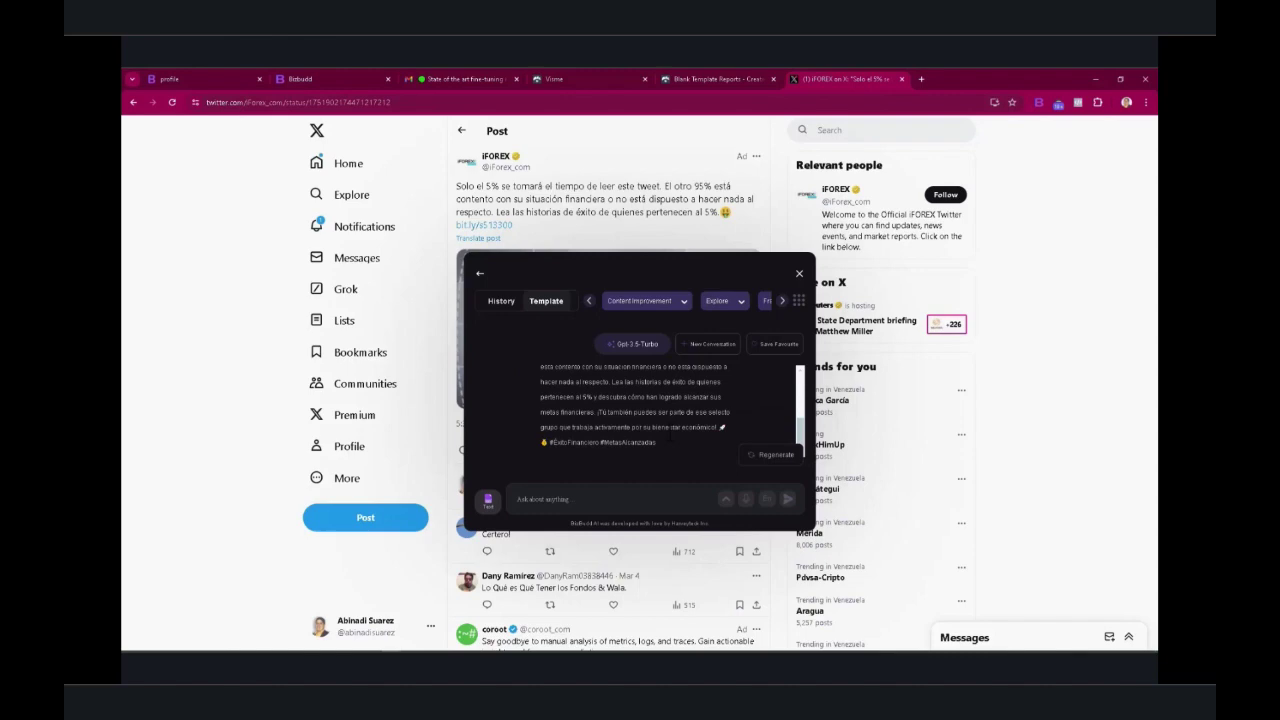
{"action": "scroll", "coordinate": [556, 548], "scroll_direction": "down", "scroll_amount": 2}
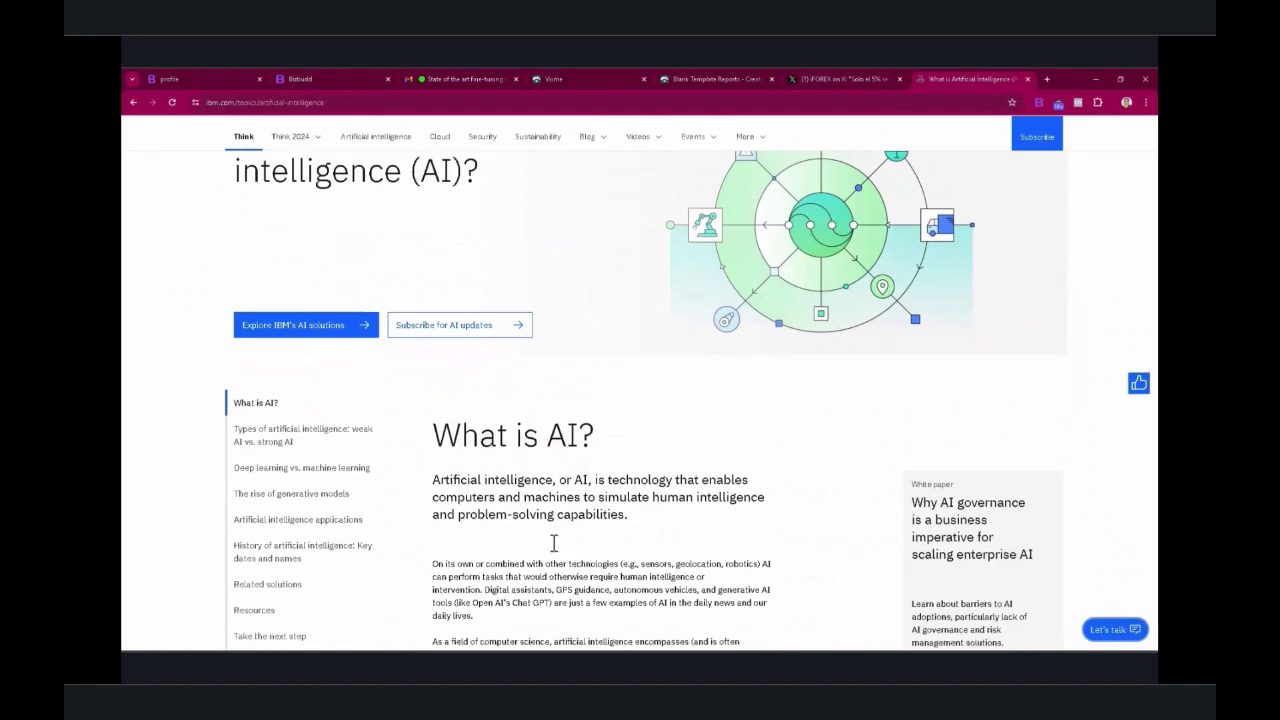
Select IBM's first 'What is AI?' paragraph and have Bizbudd simplify its language
{"action": "scroll", "coordinate": [553, 543], "scroll_direction": "down", "scroll_amount": 1}
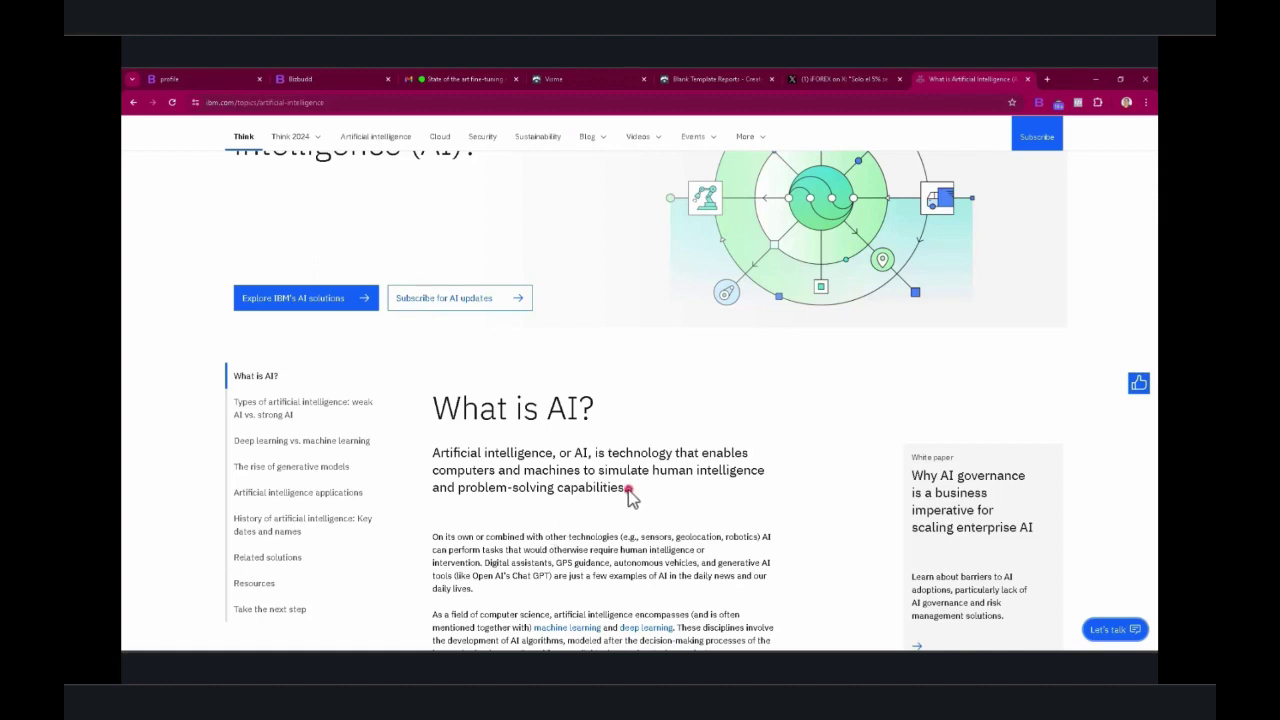
{"action": "mouse_move", "coordinate": [629, 491]}
{"action": "left_mouse_down"}
{"action": "mouse_move", "coordinate": [491, 475]}
{"action": "mouse_move", "coordinate": [433, 452]}
{"action": "left_mouse_up"}
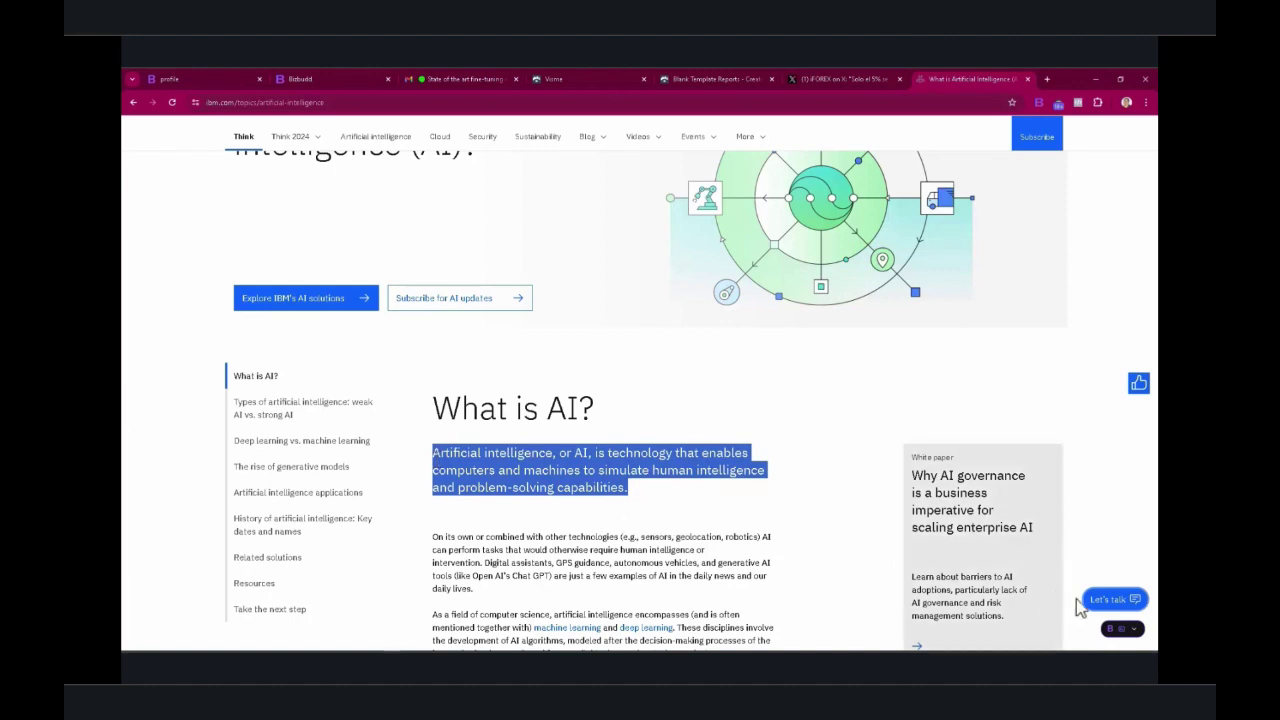
{"action": "left_click", "coordinate": [1136, 630]}
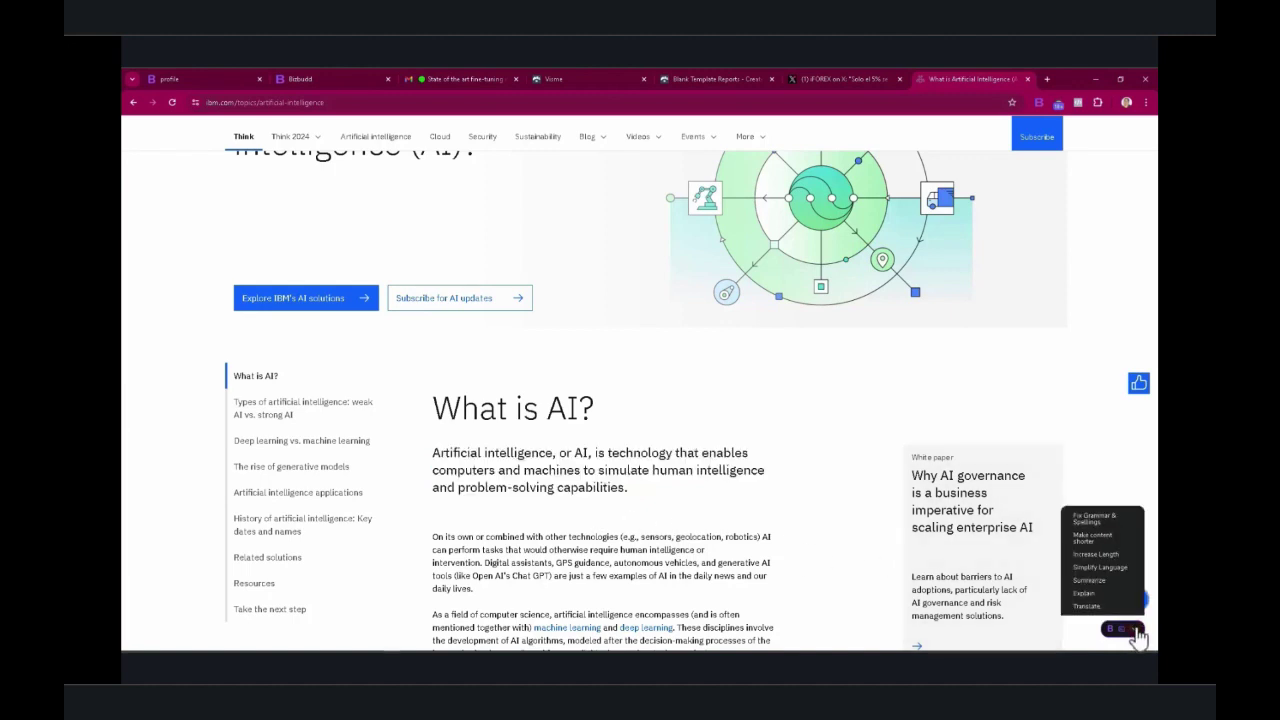
{"action": "left_click", "coordinate": [1111, 572]}
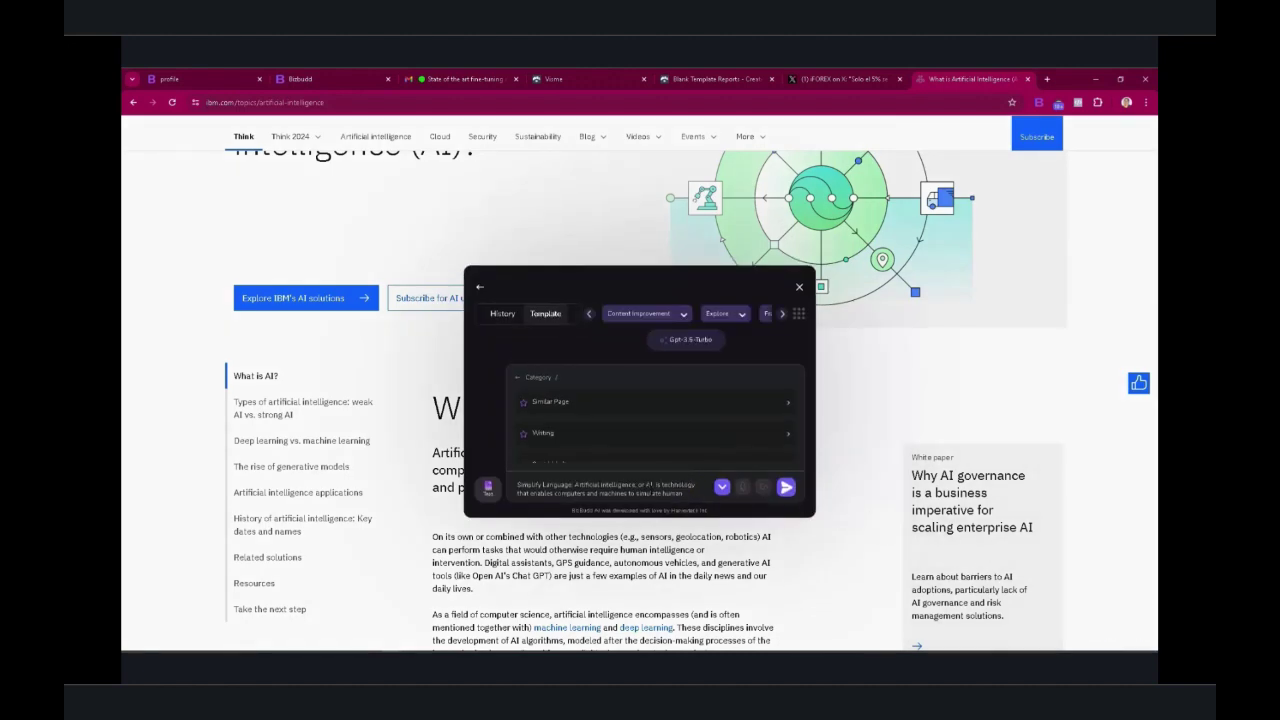
{"action": "left_click", "coordinate": [786, 487]}
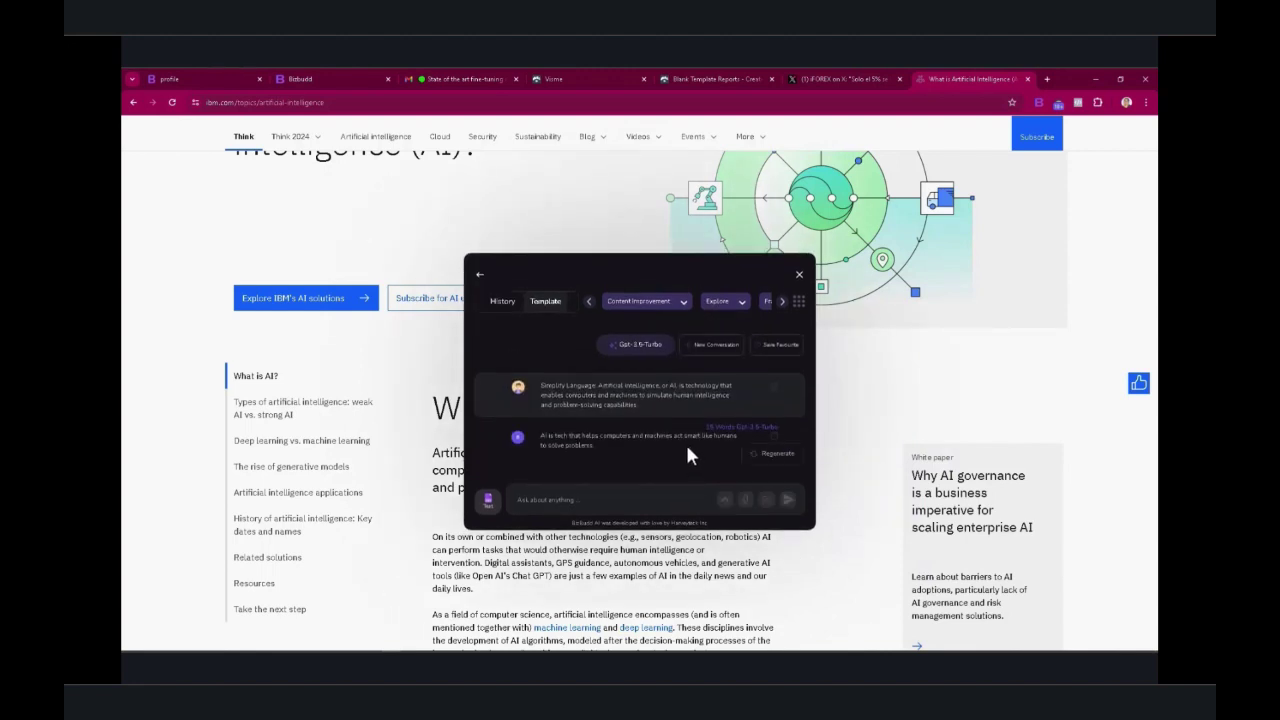
{"action": "scroll", "coordinate": [655, 440], "scroll_direction": "down", "scroll_amount": 1}
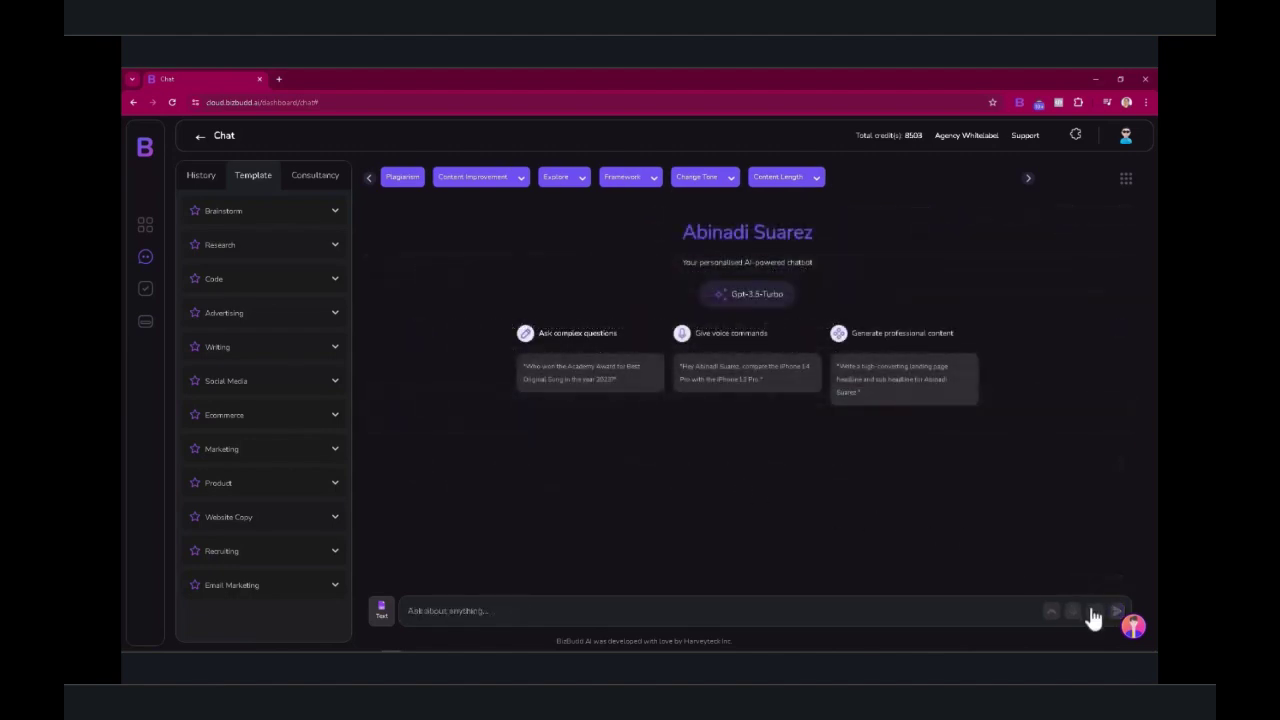
Switch input to Spanish; Castilian and send a Spanish parenting-workshop headline and subtitle request
{"action": "left_click", "coordinate": [1094, 614]}
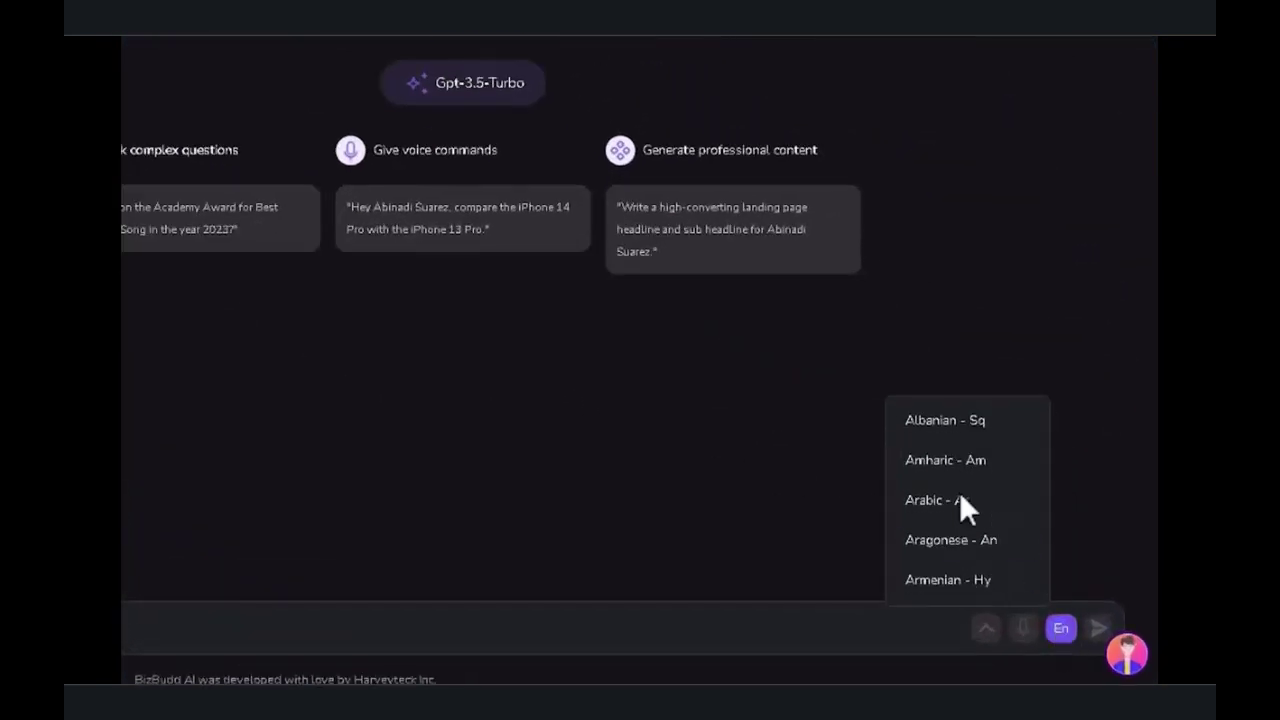
{"action": "scroll", "coordinate": [960, 500], "scroll_direction": "down", "scroll_amount": 3}
{"action": "scroll", "coordinate": [963, 510], "scroll_direction": "down", "scroll_amount": 3}
{"action": "scroll", "coordinate": [963, 510], "scroll_direction": "down", "scroll_amount": 3}
{"action": "scroll", "coordinate": [963, 510], "scroll_direction": "down", "scroll_amount": 1}
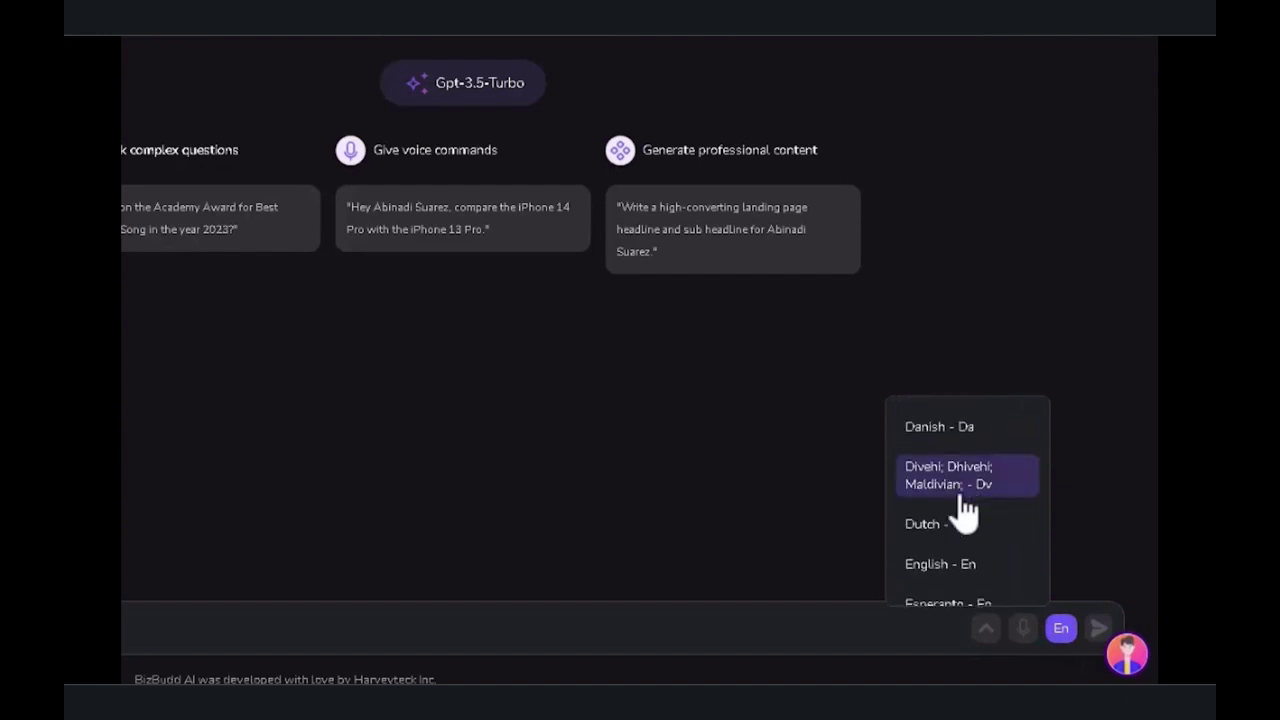
{"action": "scroll", "coordinate": [963, 510], "scroll_direction": "down", "scroll_amount": 2}
{"action": "scroll", "coordinate": [963, 510], "scroll_direction": "down", "scroll_amount": 2}
{"action": "scroll", "coordinate": [968, 520], "scroll_direction": "down", "scroll_amount": 2}
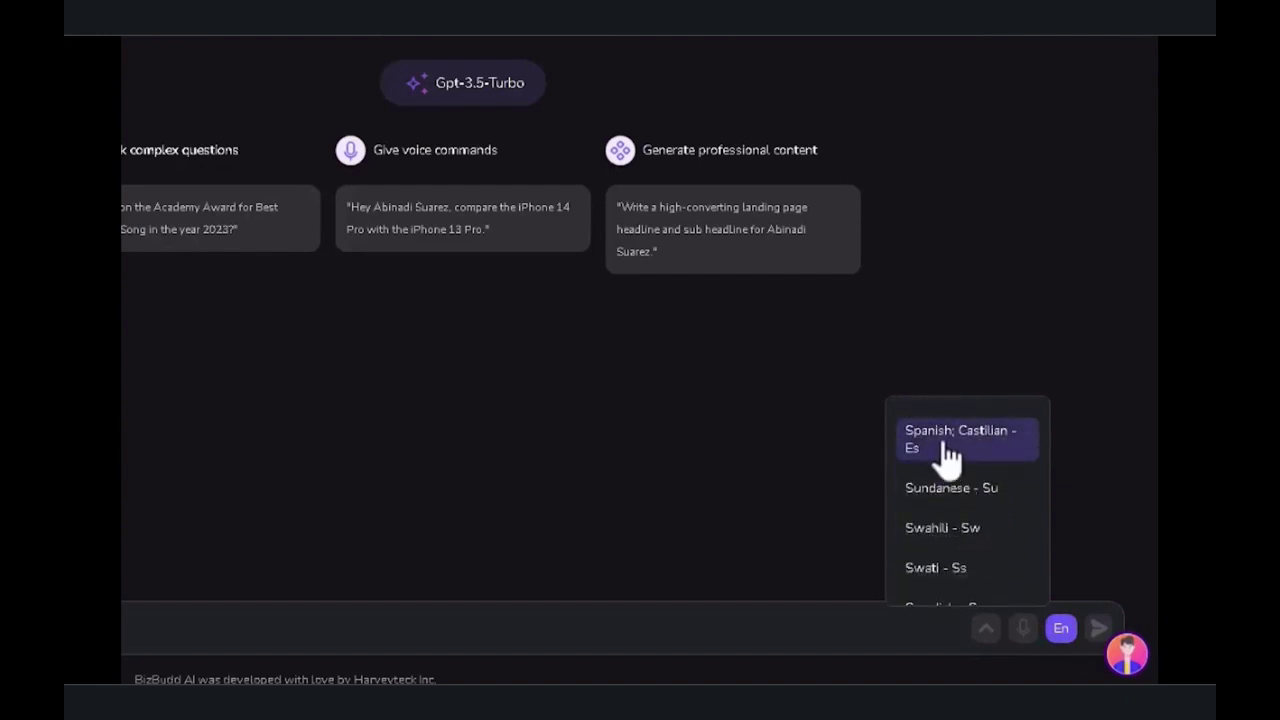
{"action": "left_click", "coordinate": [946, 457]}
{"action": "key", "text": "ctrl+v"}
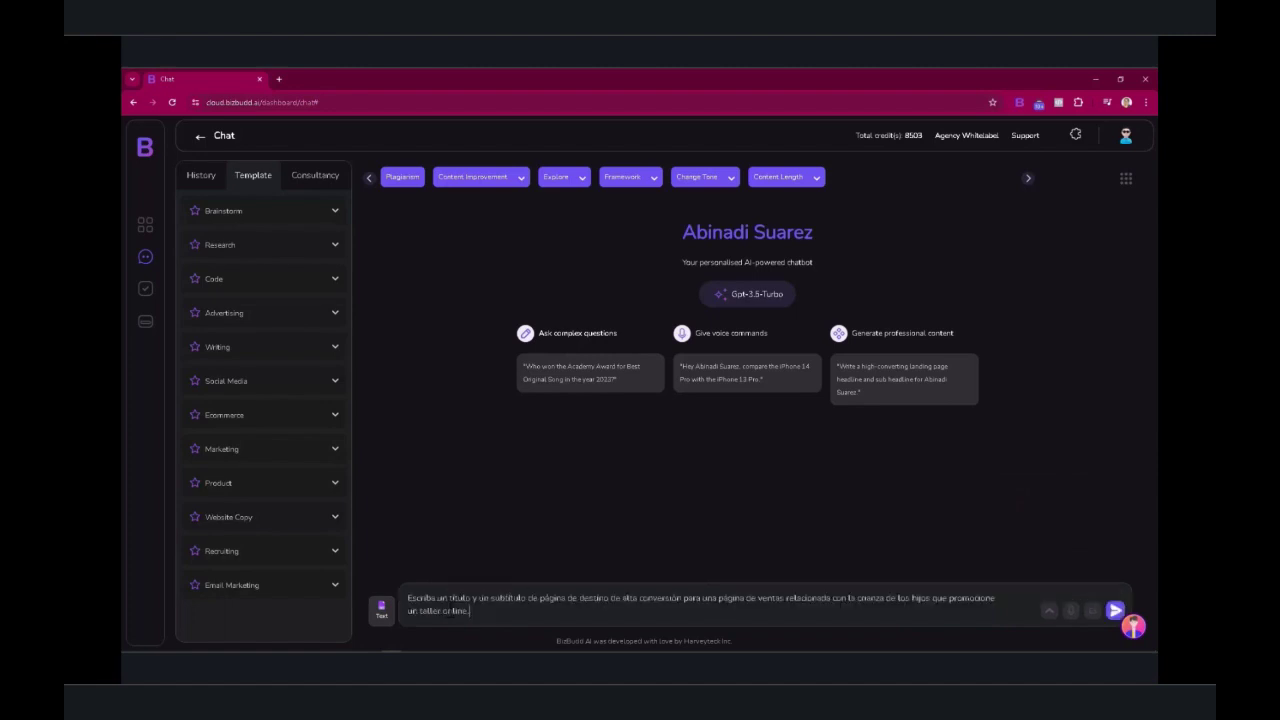
{"action": "left_click", "coordinate": [1115, 610]}
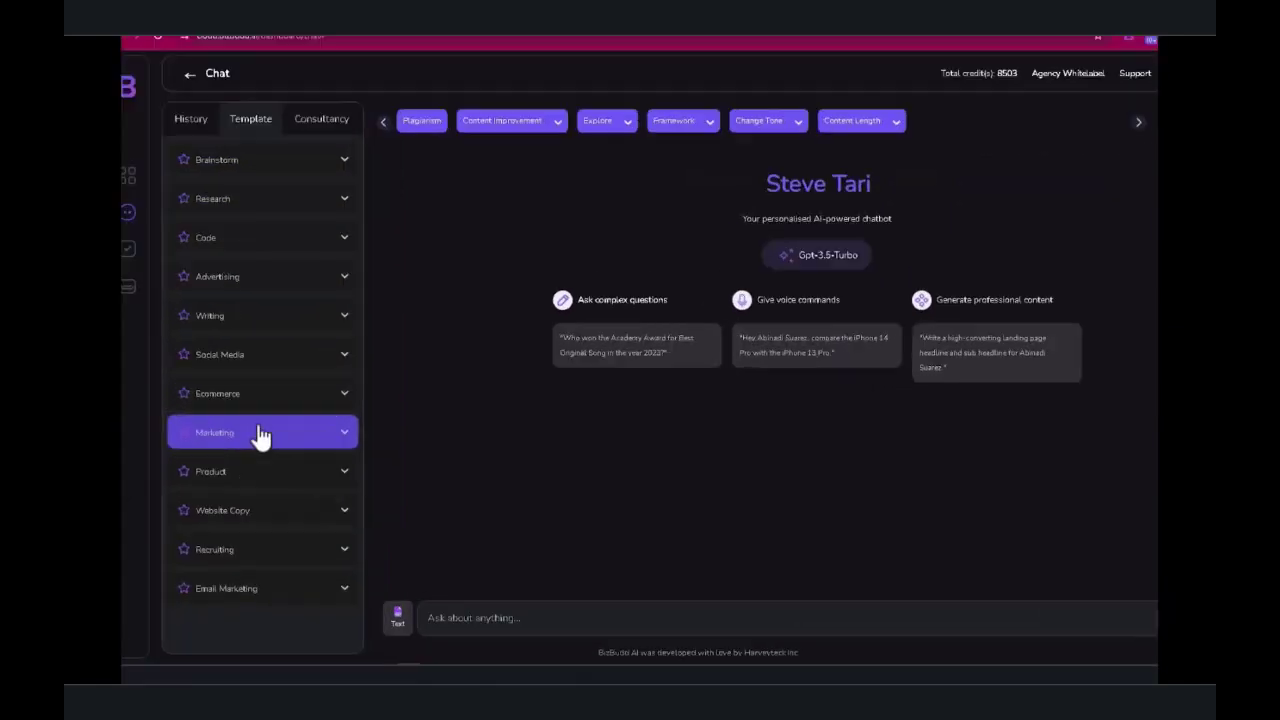
{"action": "left_click", "coordinate": [260, 437]}
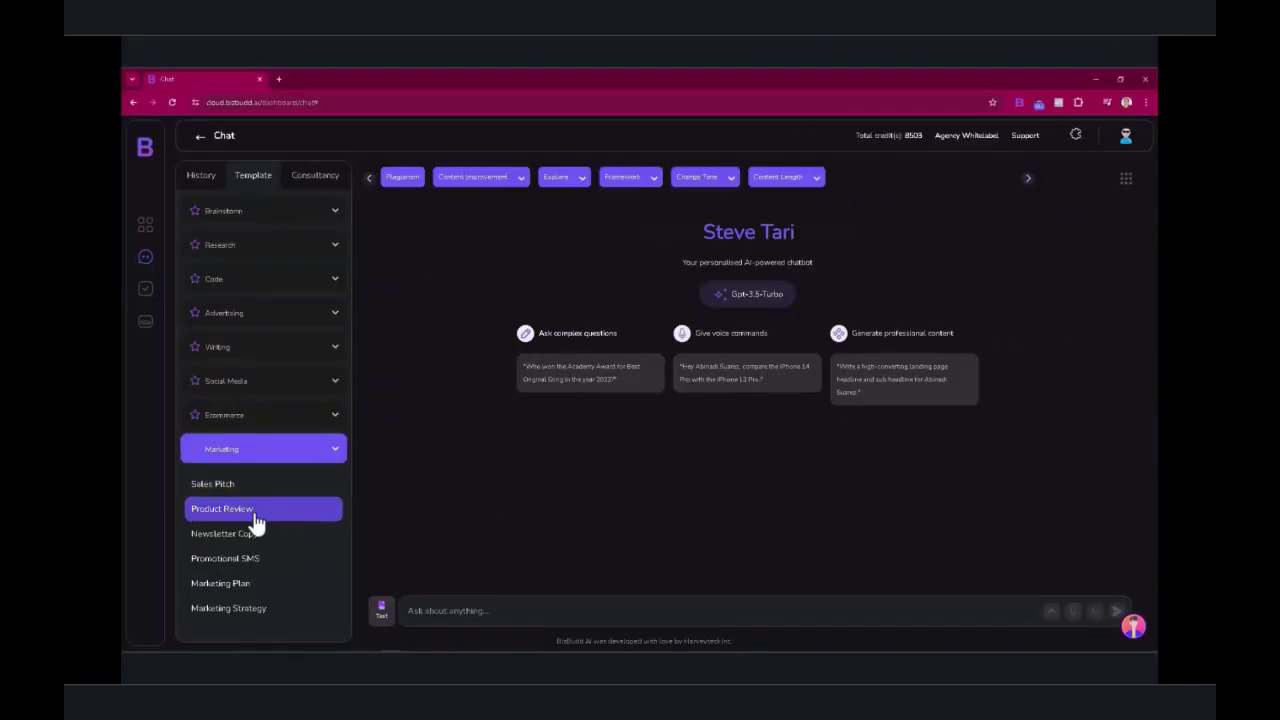
Generate a Product Review of 'Parenting 101' from the Marketing template
{"action": "left_click", "coordinate": [255, 515]}
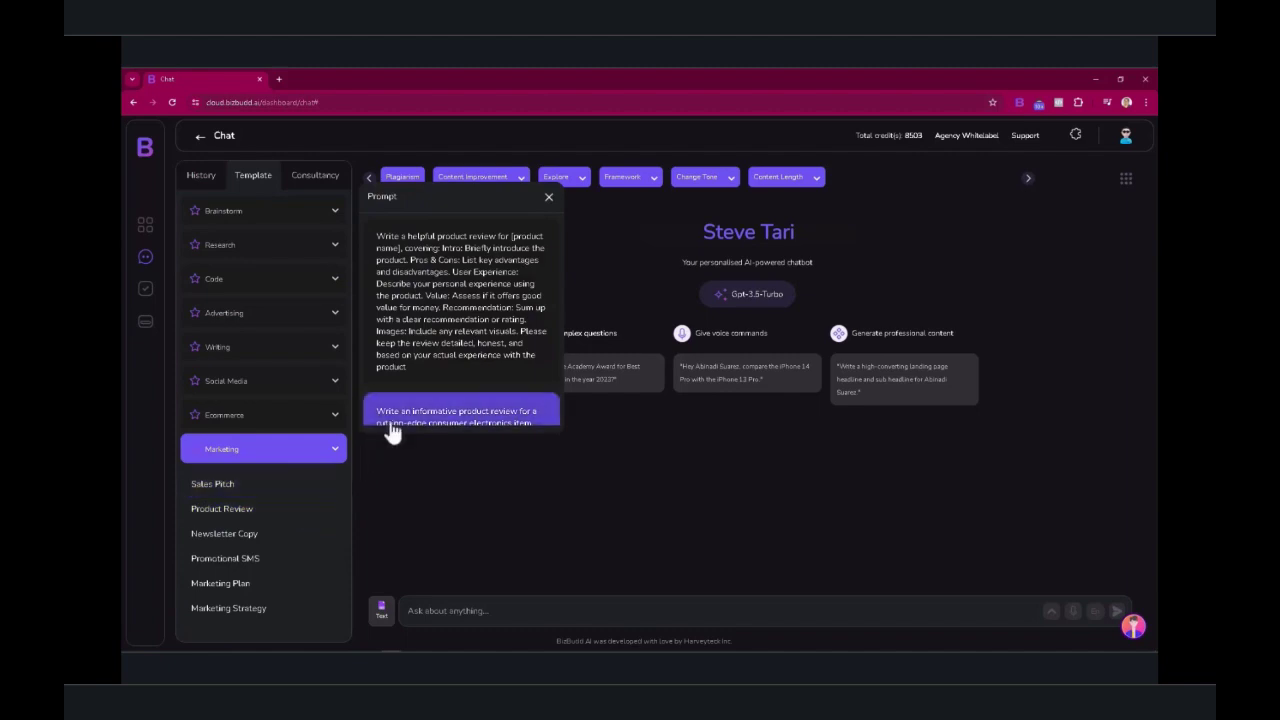
{"action": "left_click", "coordinate": [441, 337]}
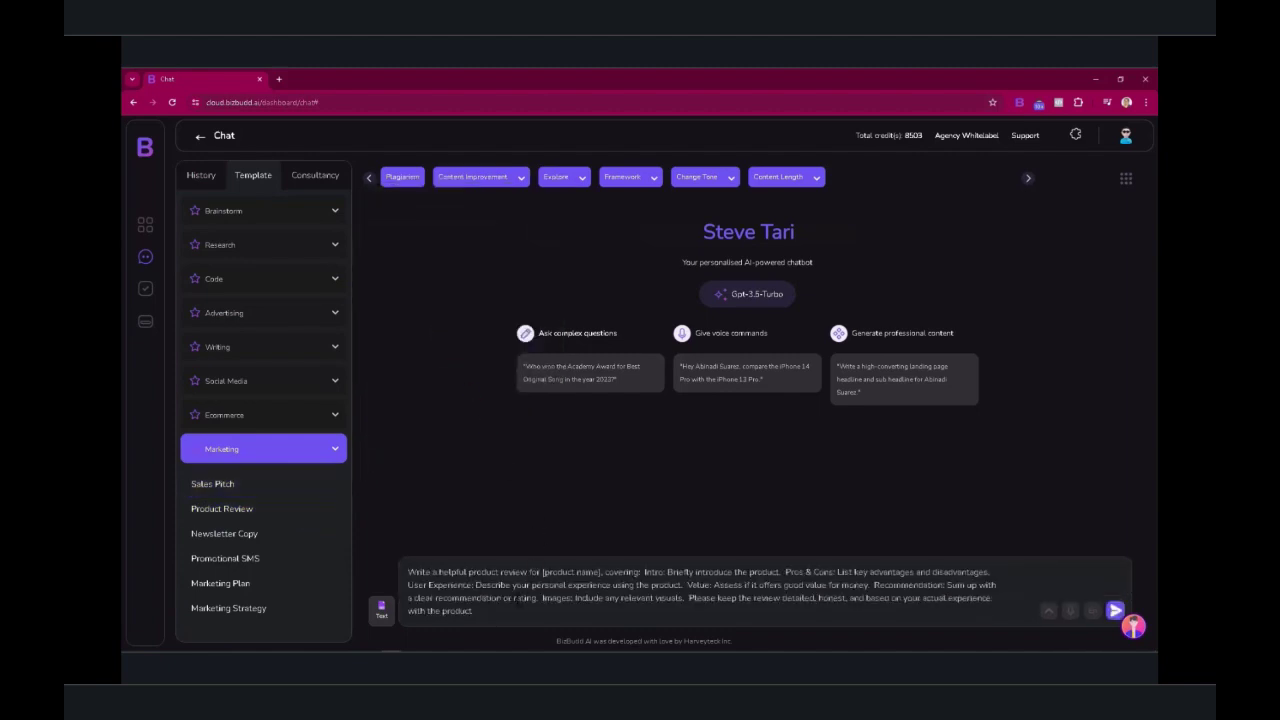
{"action": "left_click_drag", "start_coordinate": [542, 572], "coordinate": [601, 572]}
{"action": "type", "text": "Parenting 101"}
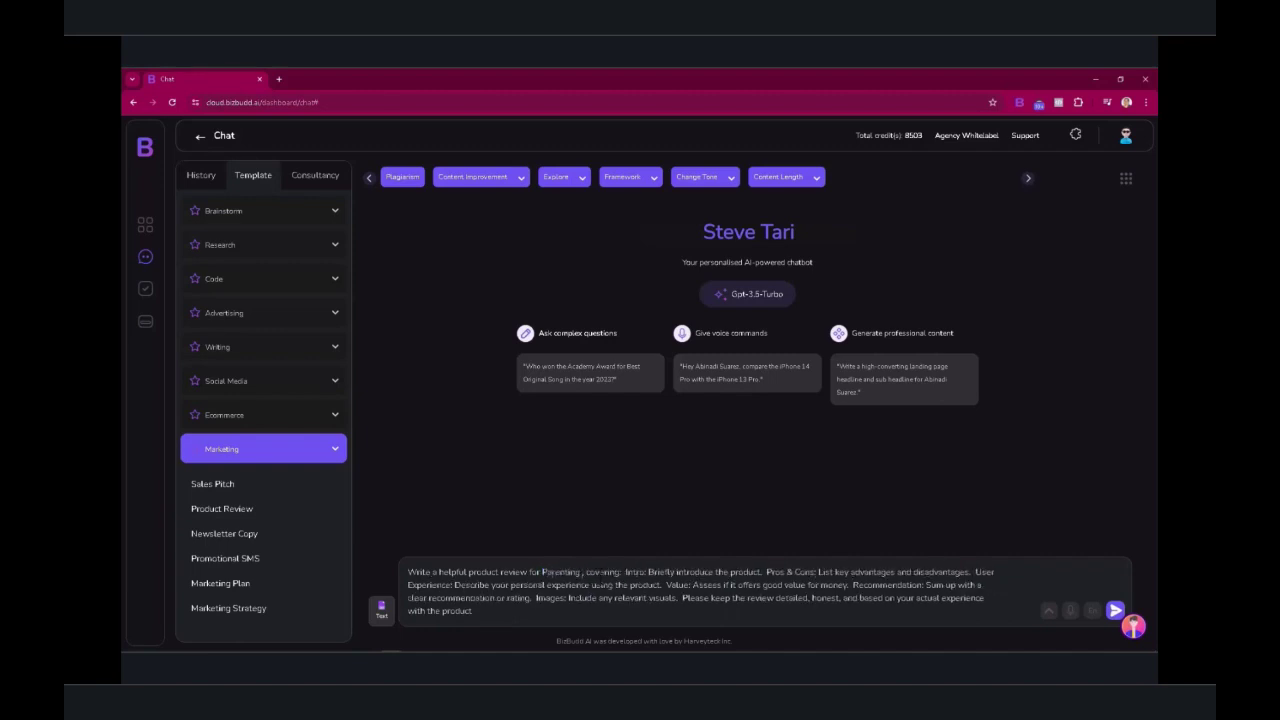
{"action": "left_click", "coordinate": [1114, 610]}
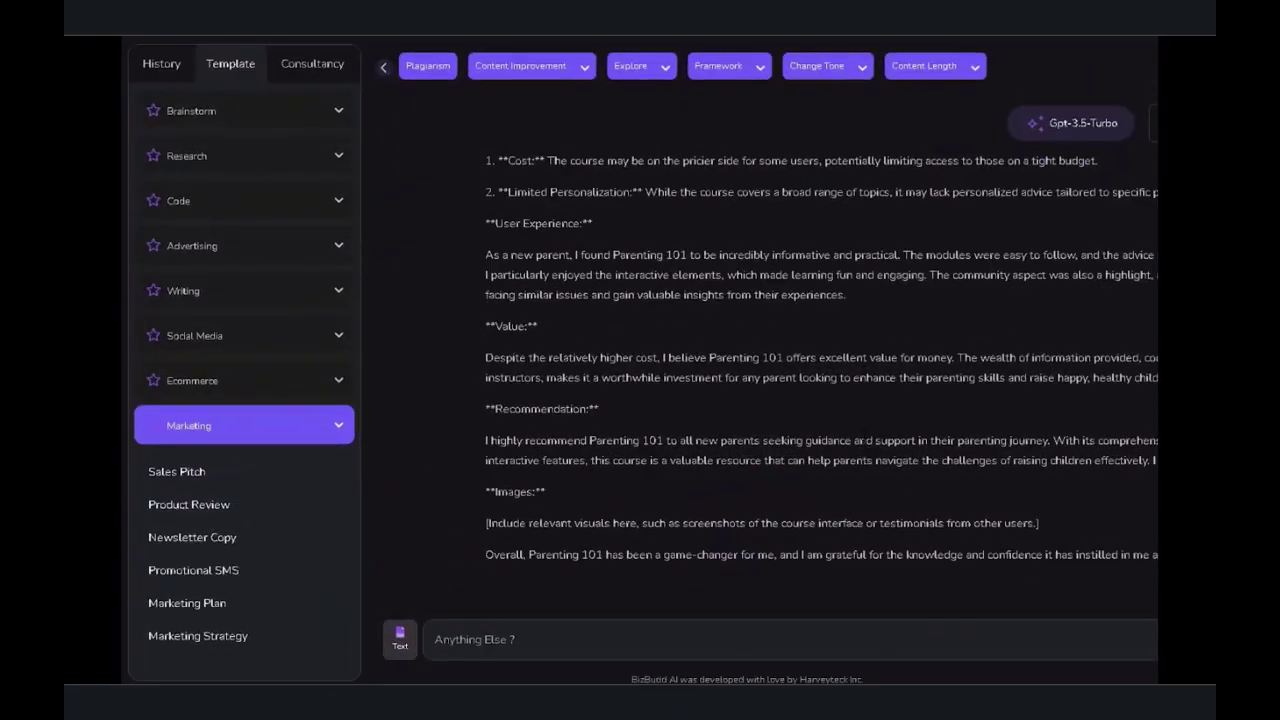
{"action": "left_click", "coordinate": [285, 345]}
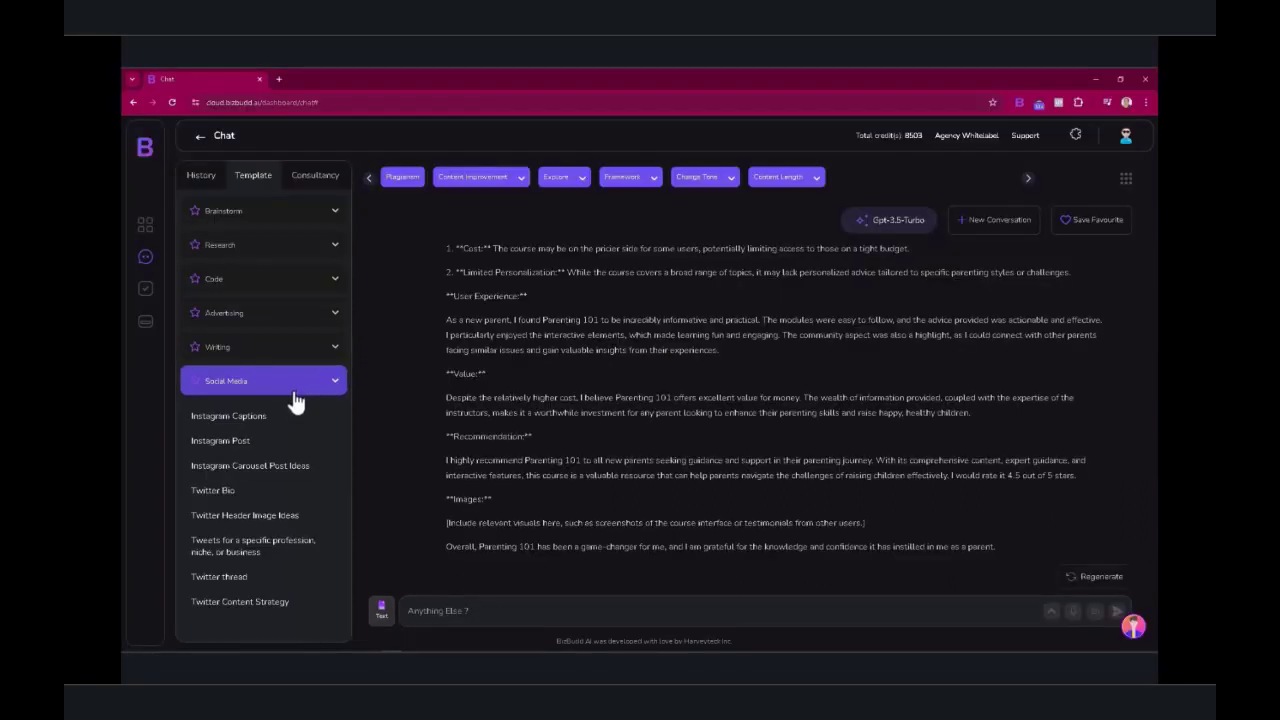
Generate an Instagram post promoting 'Parenting 101' from the Social Media template
{"action": "left_click", "coordinate": [257, 448]}
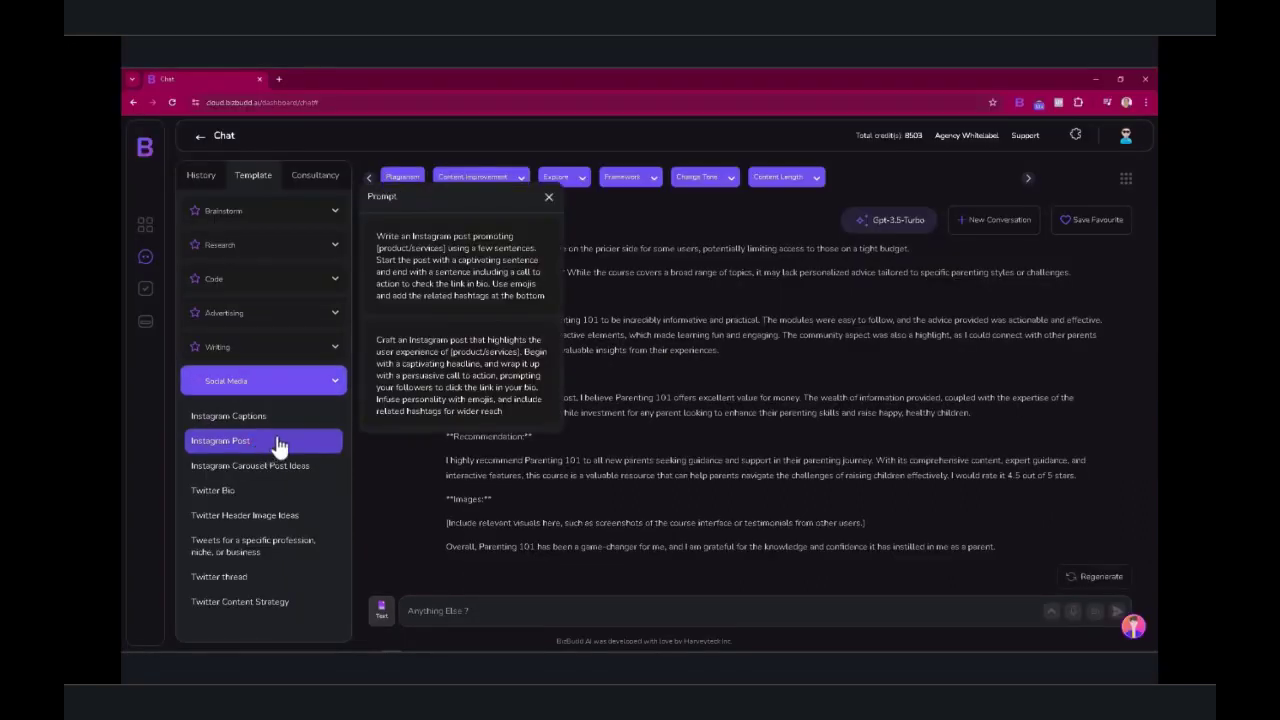
{"action": "left_click", "coordinate": [456, 290]}
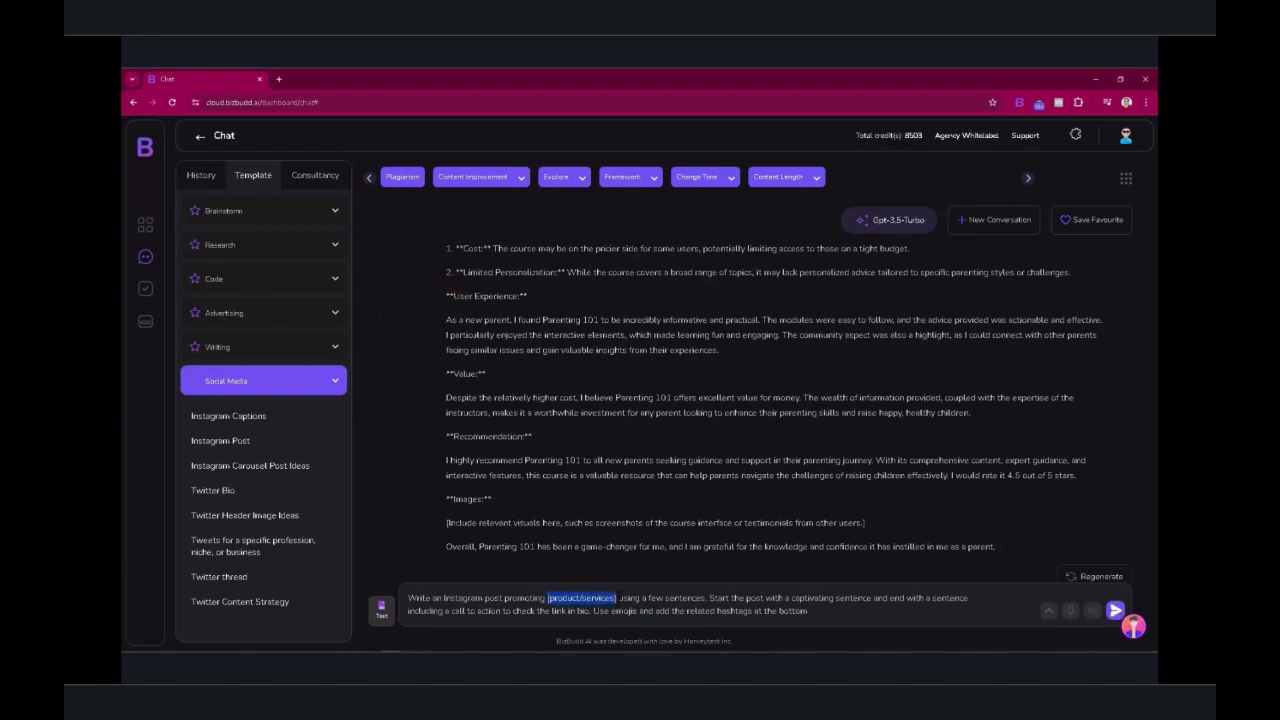
{"action": "type", "text": "Parentin"}
{"action": "type", "text": "g 10"}
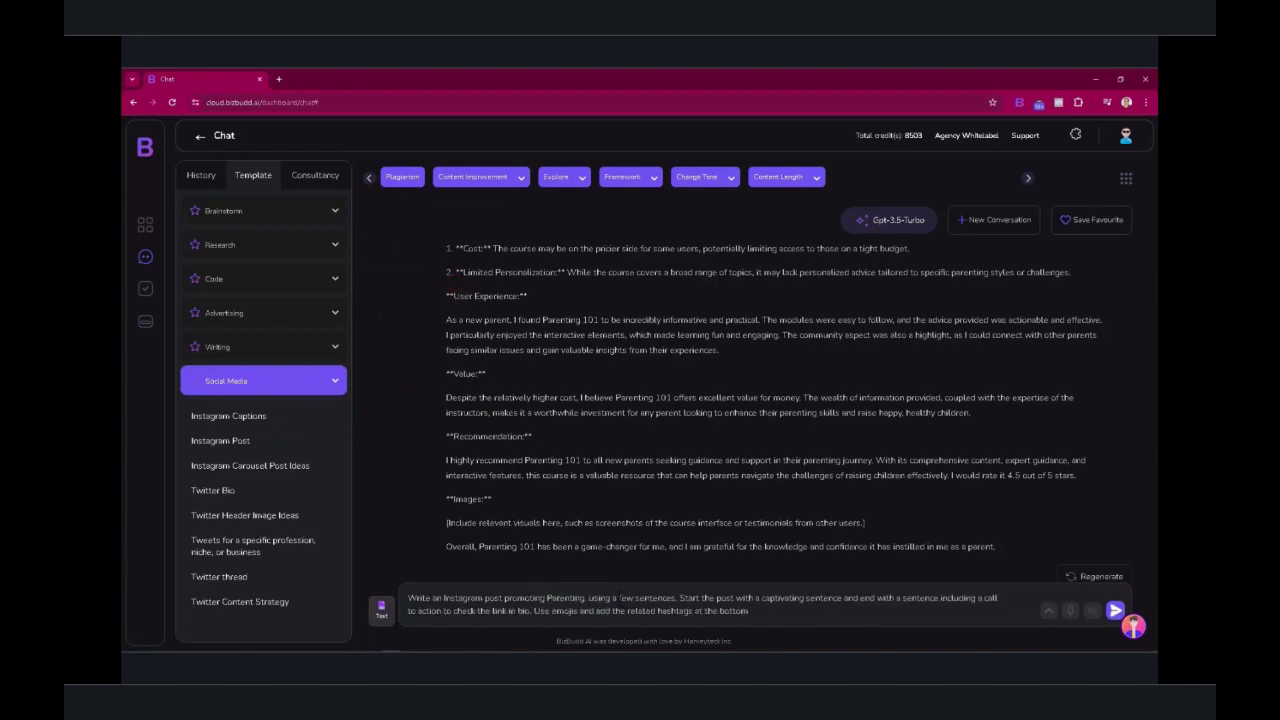
{"action": "type", "text": "1"}
{"action": "left_click", "coordinate": [1115, 611]}
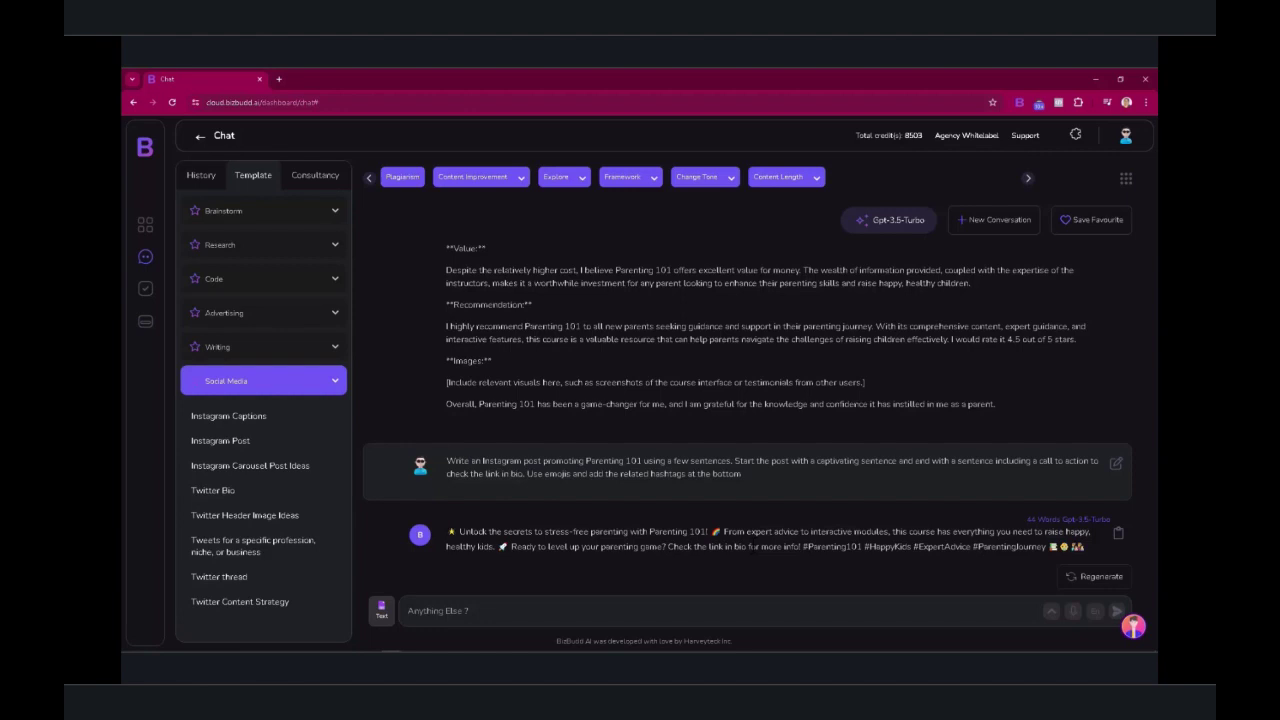
{"action": "left_click", "coordinate": [323, 210]}
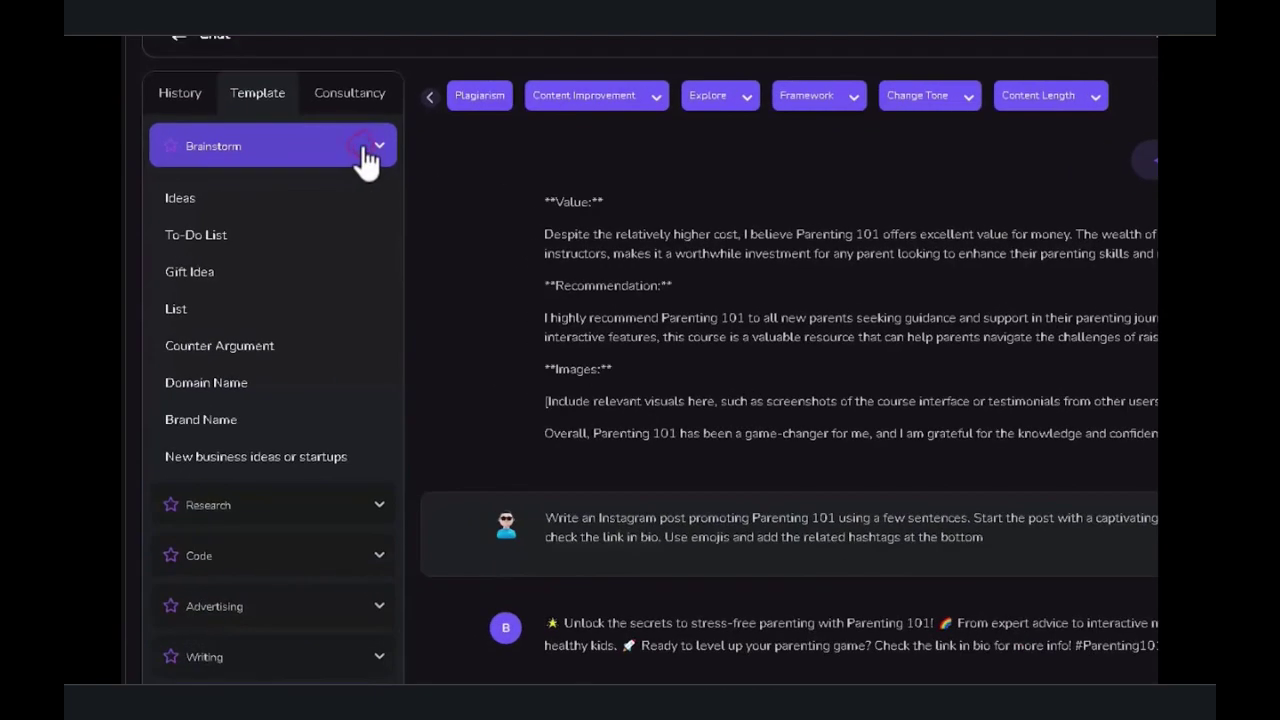
Send the Brainstorm 'New business ideas or startups' template prompt to the chatbot
{"action": "left_click", "coordinate": [342, 200]}
{"action": "left_click", "coordinate": [290, 458]}
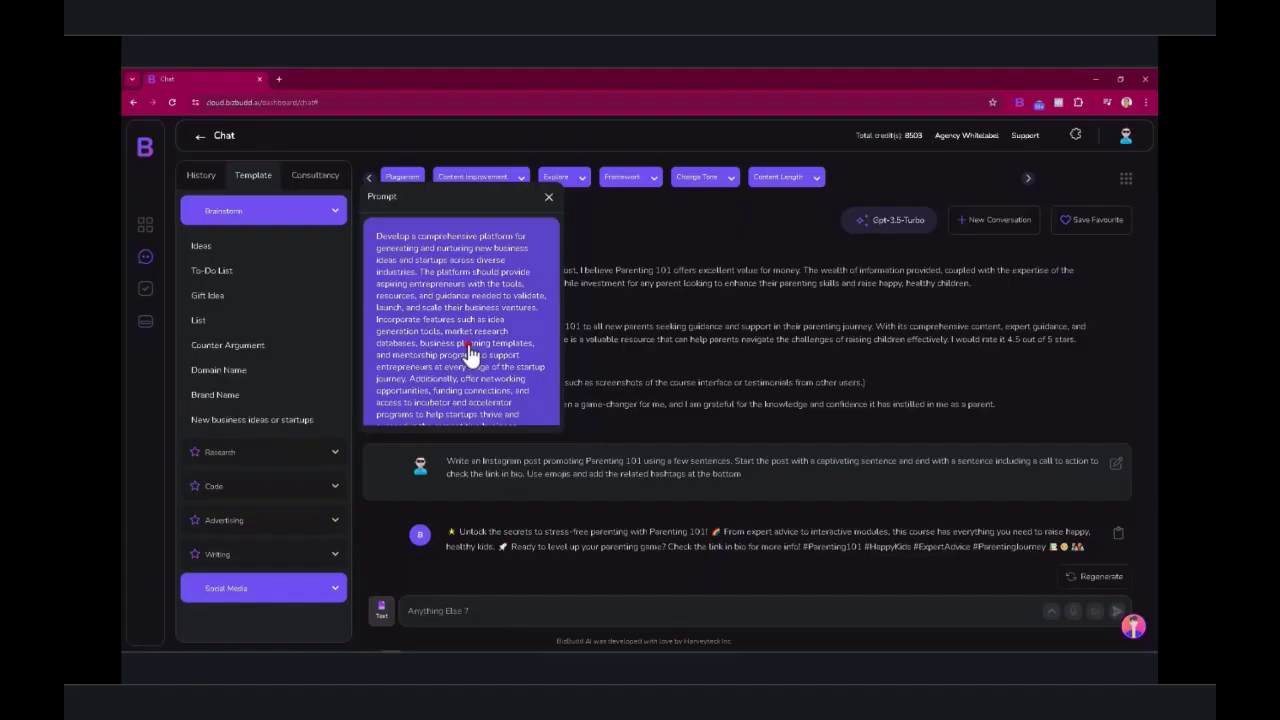
{"action": "left_click", "coordinate": [512, 280]}
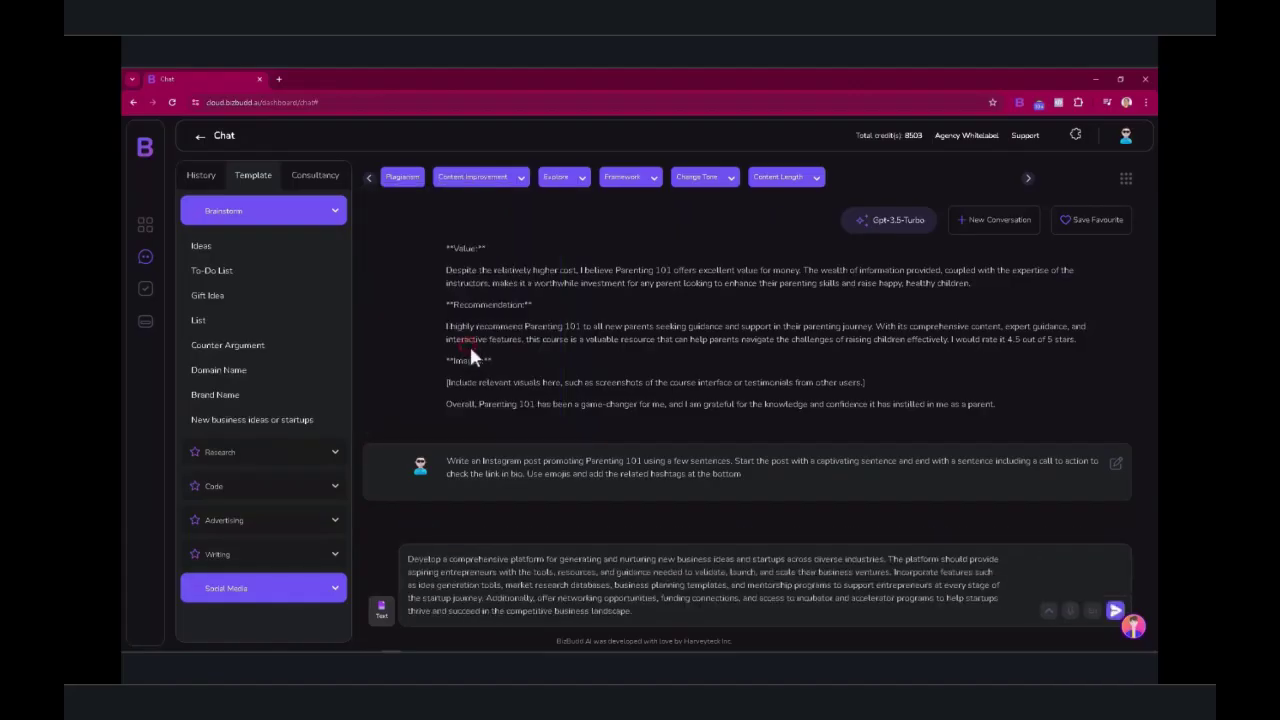
{"action": "left_click", "coordinate": [1118, 612]}
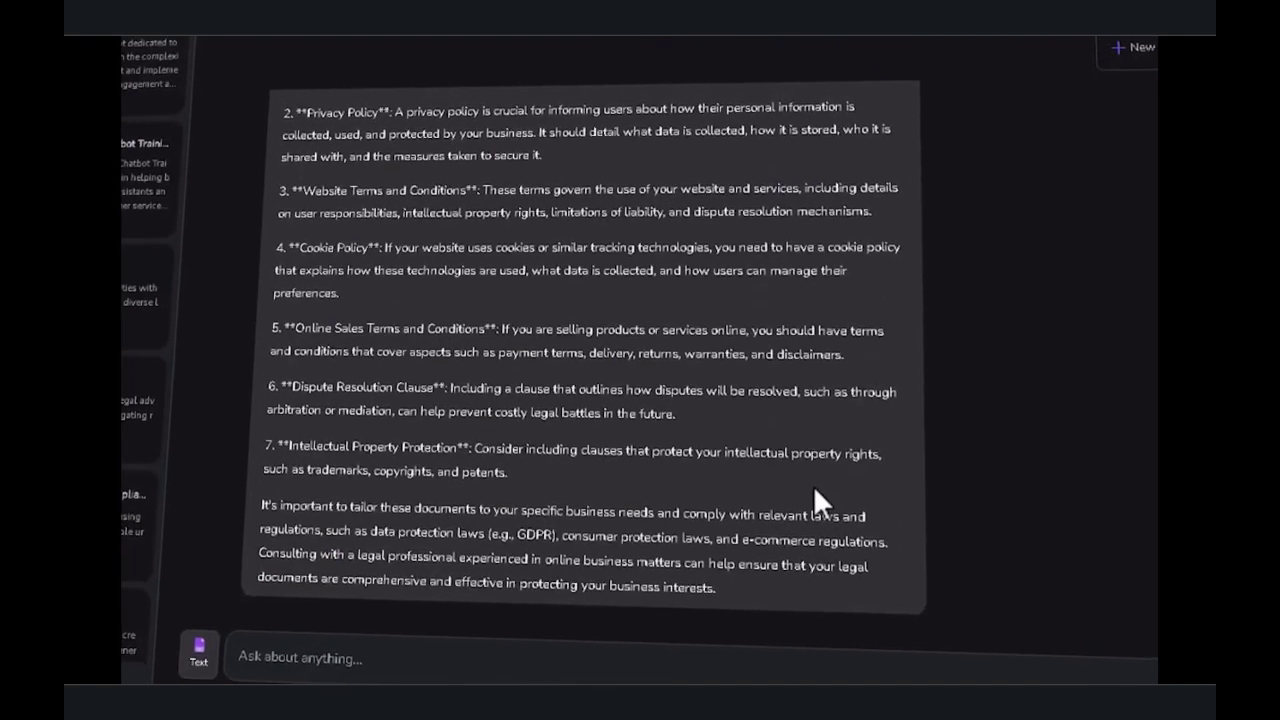
Switch the chat's output mode from Text to Image generation
{"action": "scroll", "coordinate": [813, 485], "scroll_direction": "up", "scroll_amount": 3}
{"action": "scroll", "coordinate": [544, 366], "scroll_direction": "down", "scroll_amount": 2}
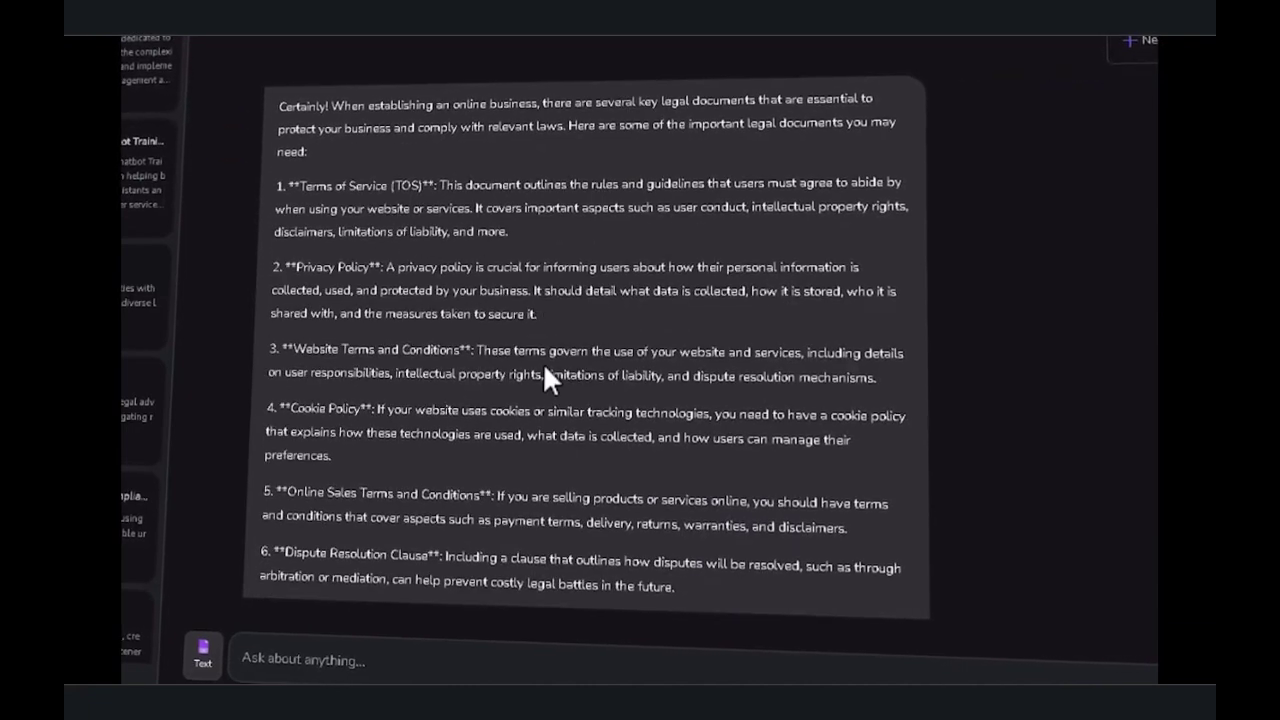
{"action": "scroll", "coordinate": [544, 366], "scroll_direction": "down", "scroll_amount": 3}
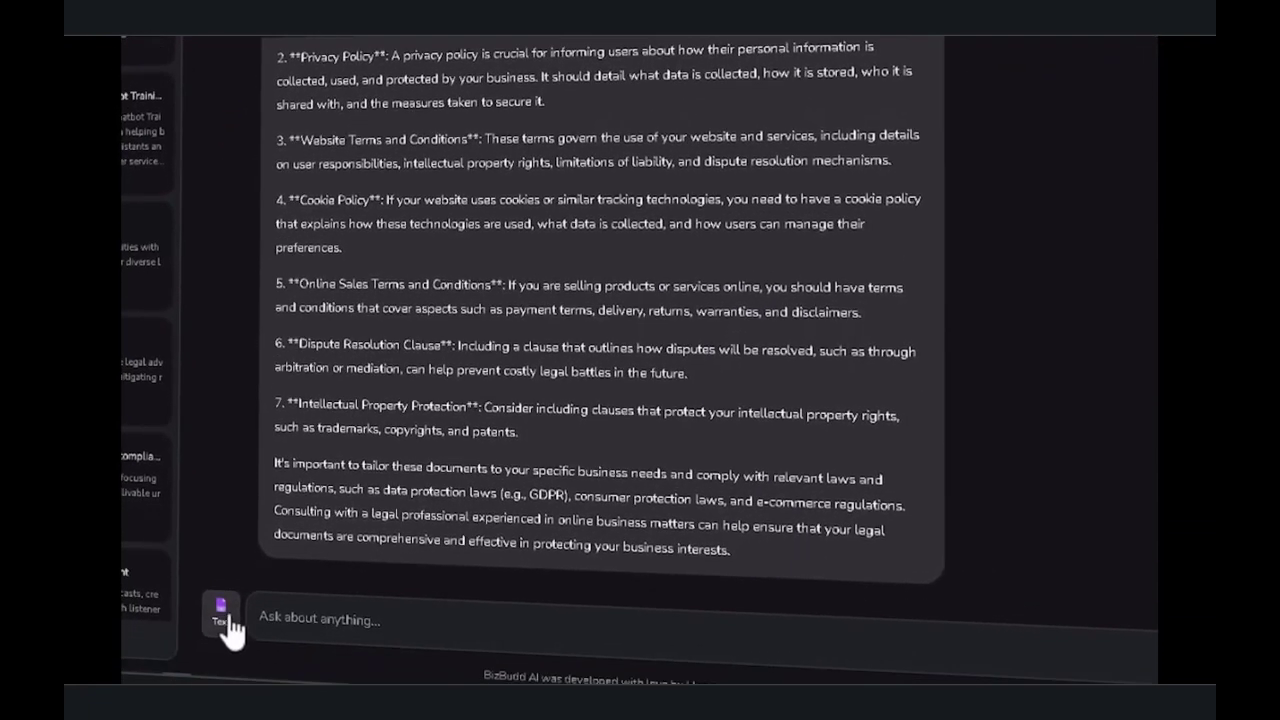
{"action": "left_click", "coordinate": [225, 617]}
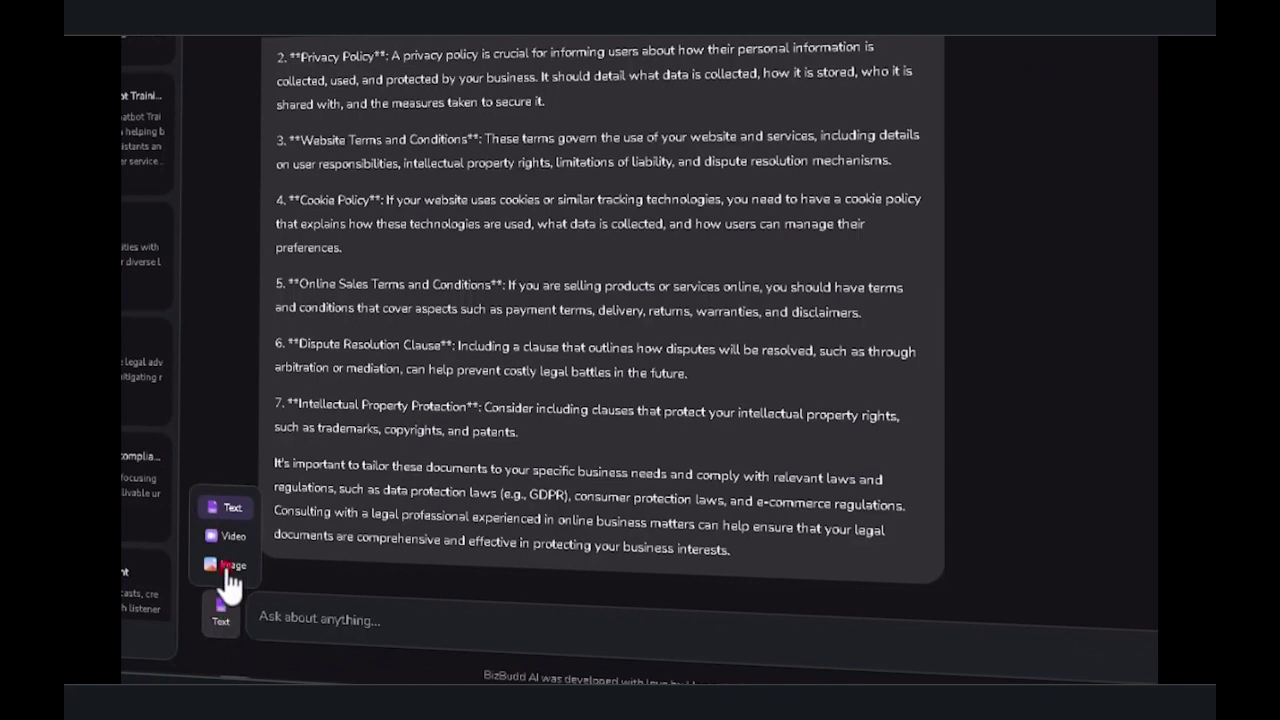
{"action": "left_click", "coordinate": [227, 566]}
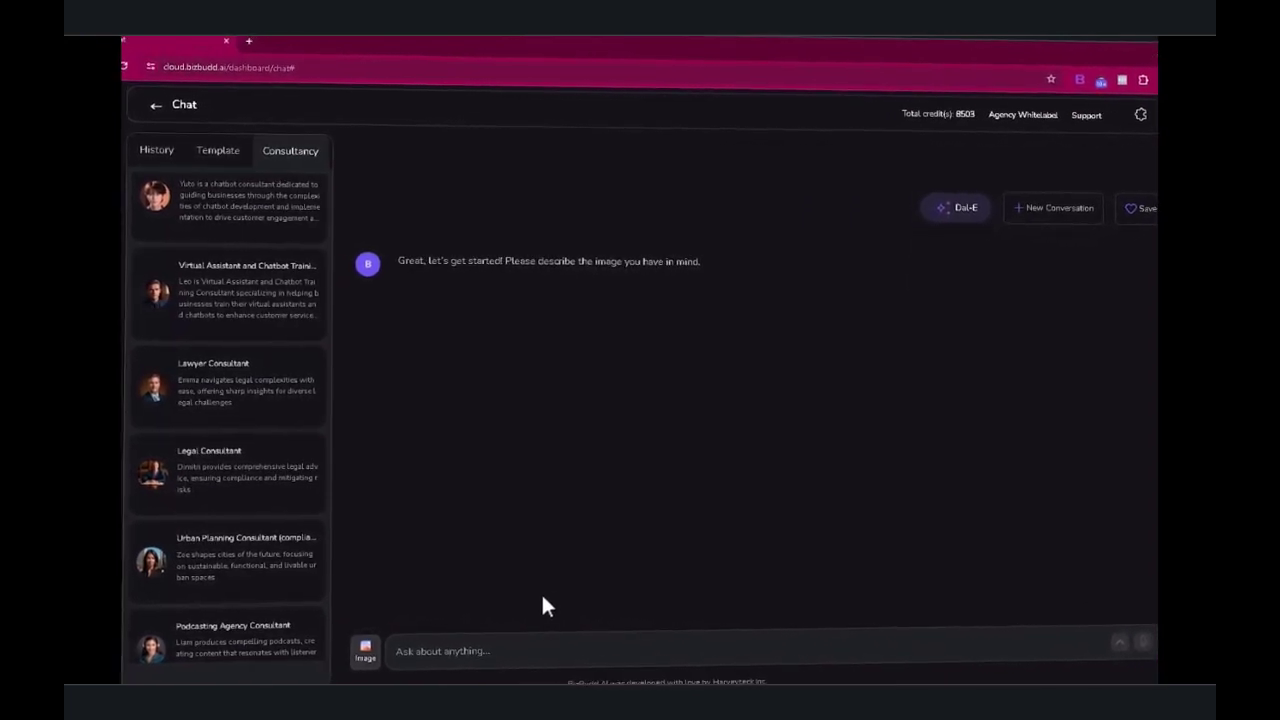
Generate images for 'happy dad playing at the park with his son', then request a second set
{"action": "left_click", "coordinate": [486, 651]}
{"action": "type", "text": "happ"}
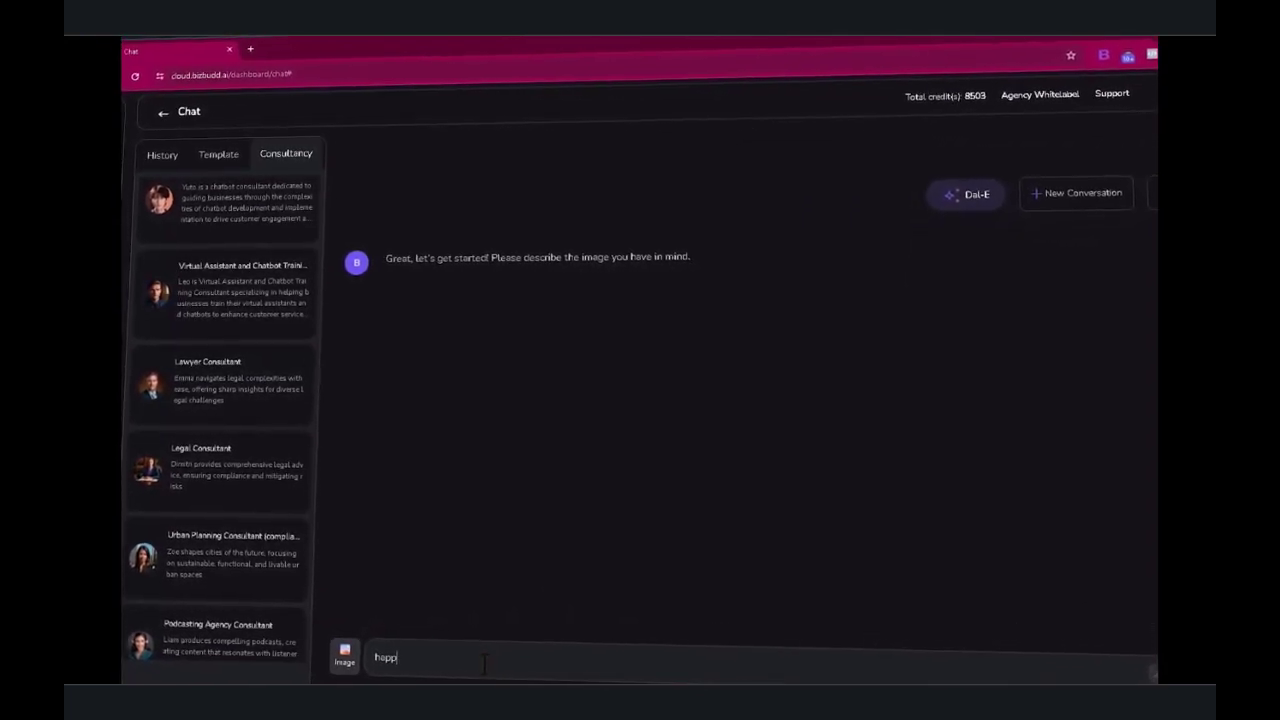
{"action": "type", "text": "y dad playing a"}
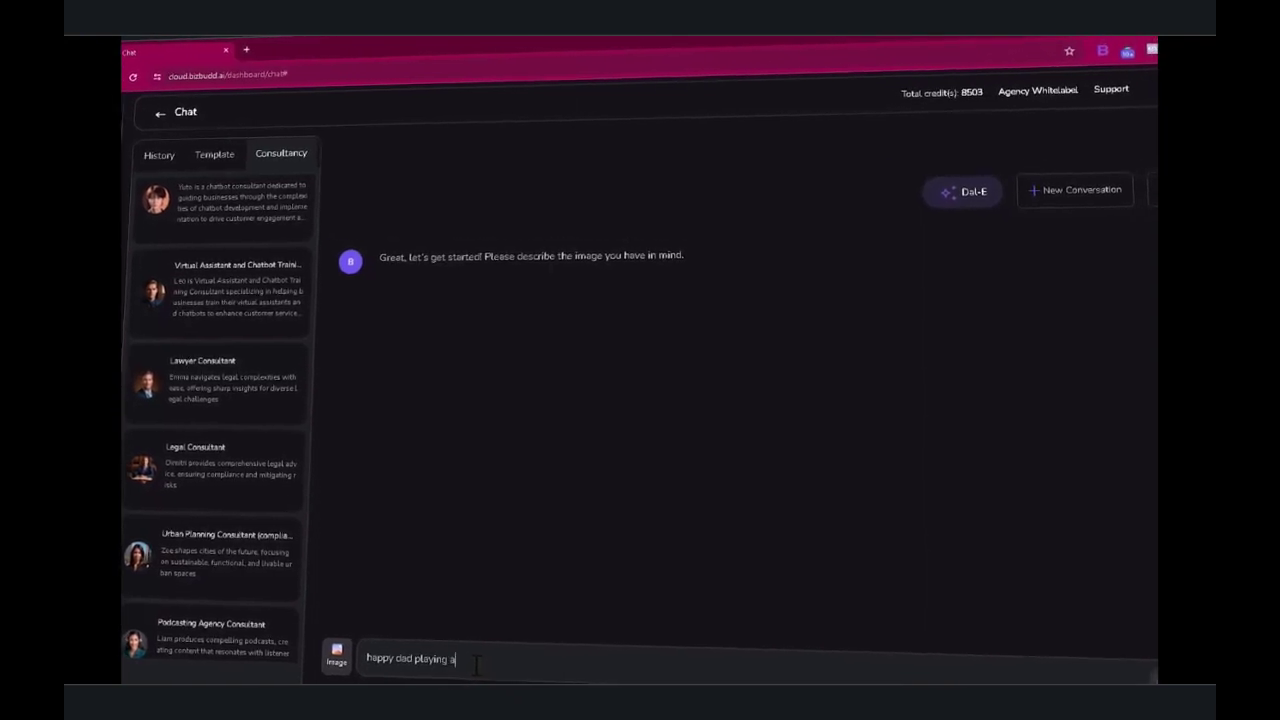
{"action": "type", "text": "t the park with his son"}
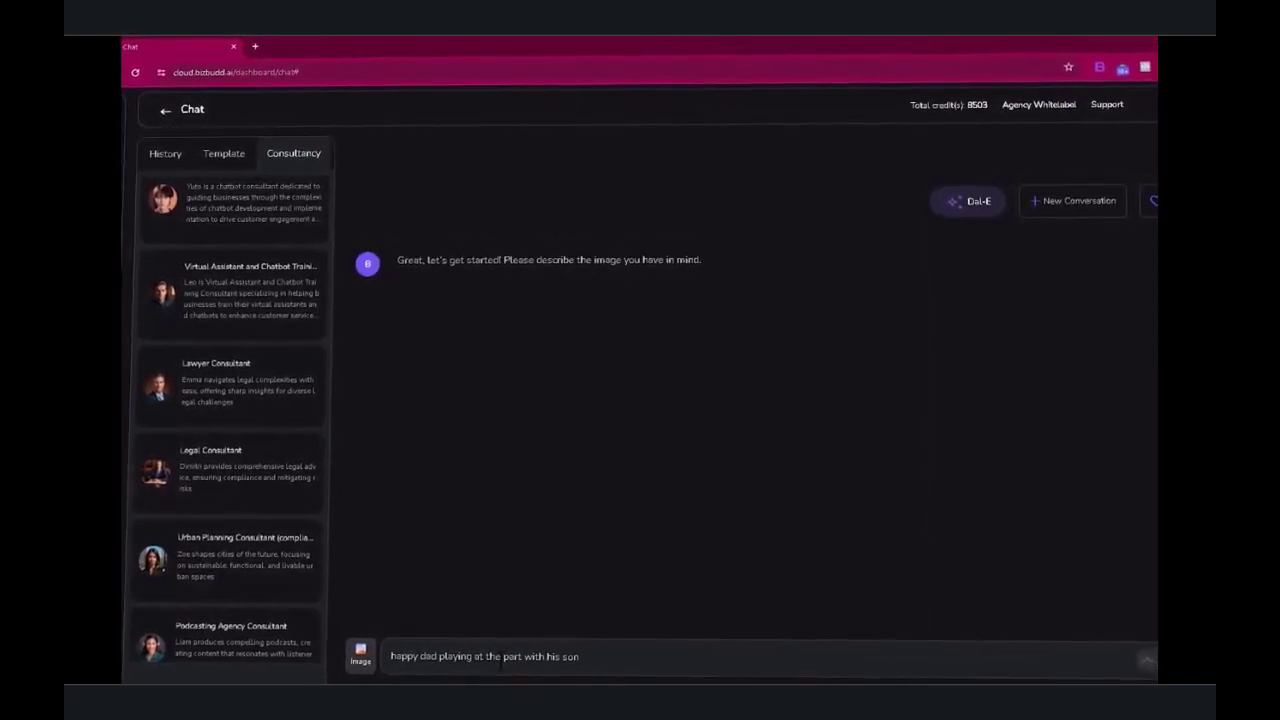
{"action": "key", "text": "Return"}
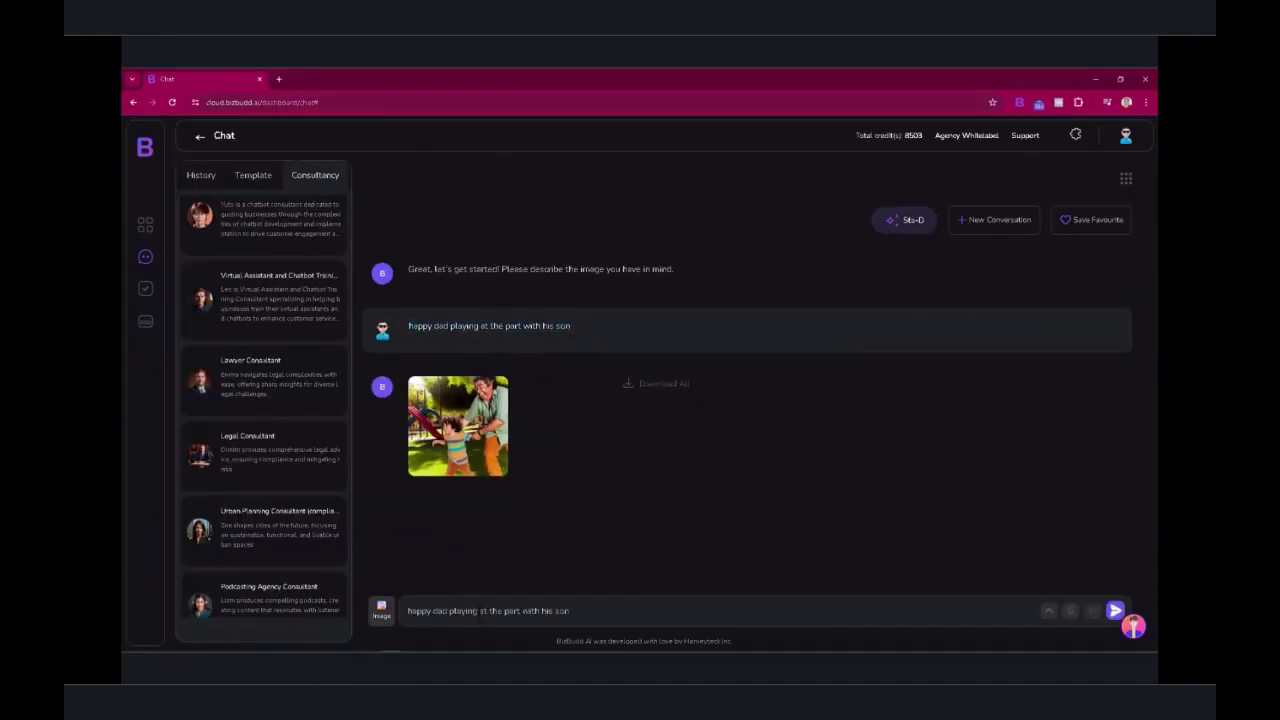
{"action": "left_click", "coordinate": [1115, 612]}
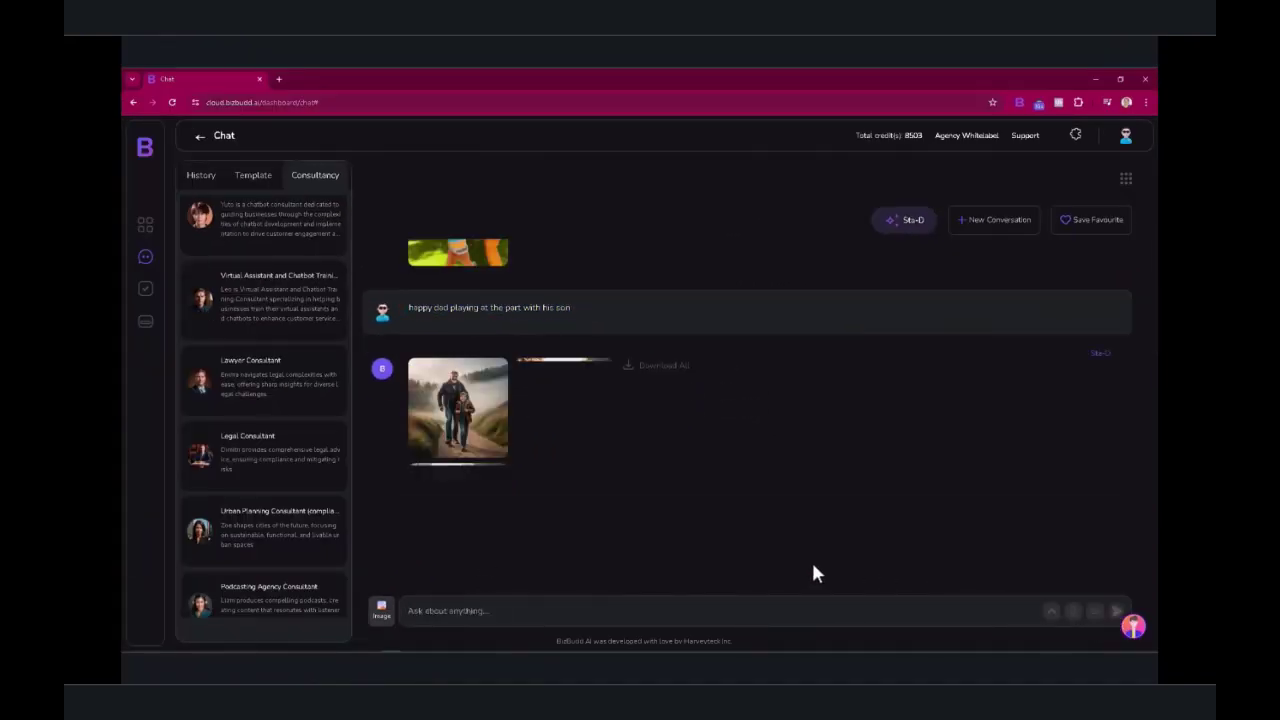
Switch the image model to Biz-Ph and re-enter the dad-and-son park prompt
{"action": "left_click", "coordinate": [910, 240]}
{"action": "left_click", "coordinate": [890, 333]}
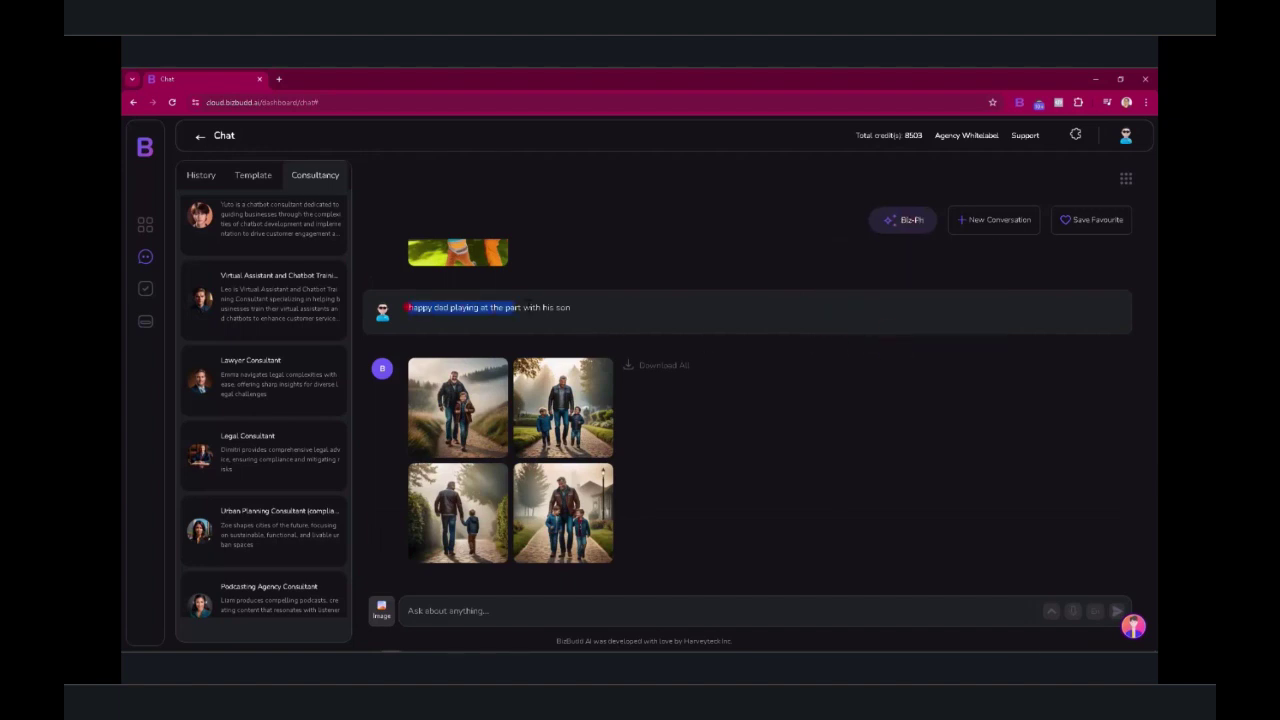
{"action": "key", "text": "ctrl+c"}
{"action": "left_click", "coordinate": [534, 610]}
{"action": "key", "text": "ctrl+v"}
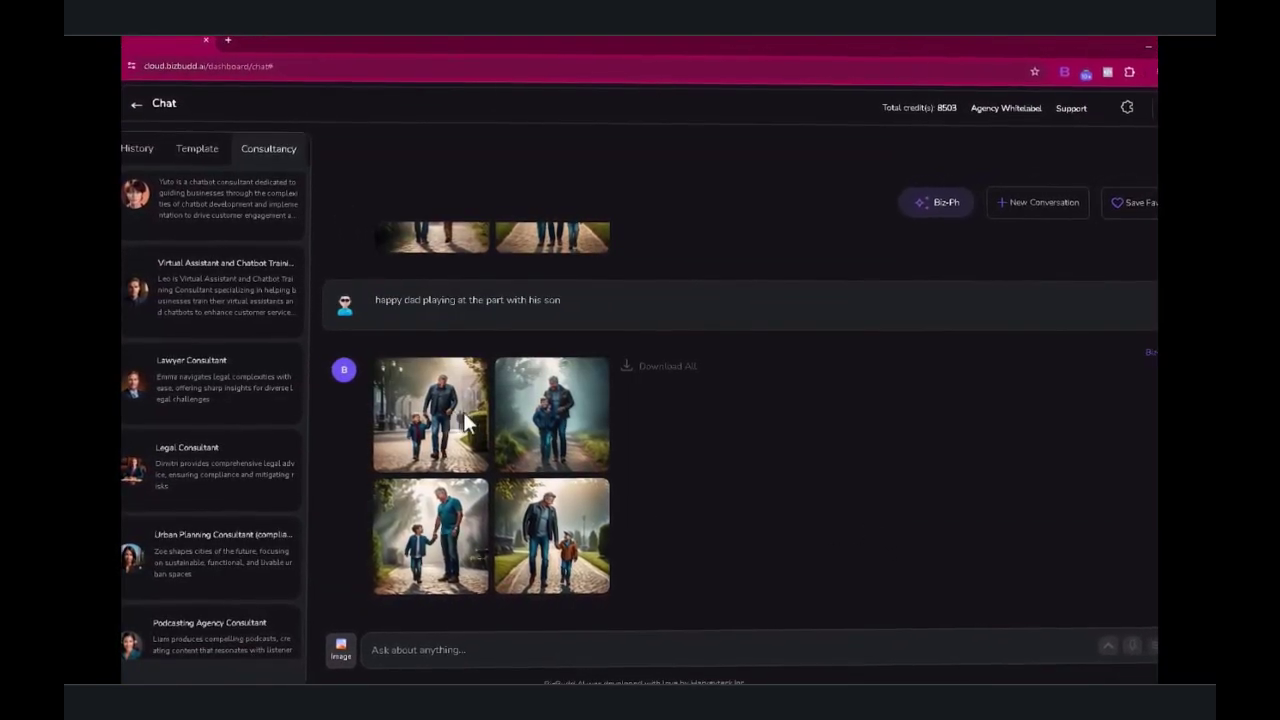
{"action": "mouse_move", "coordinate": [458, 408]}
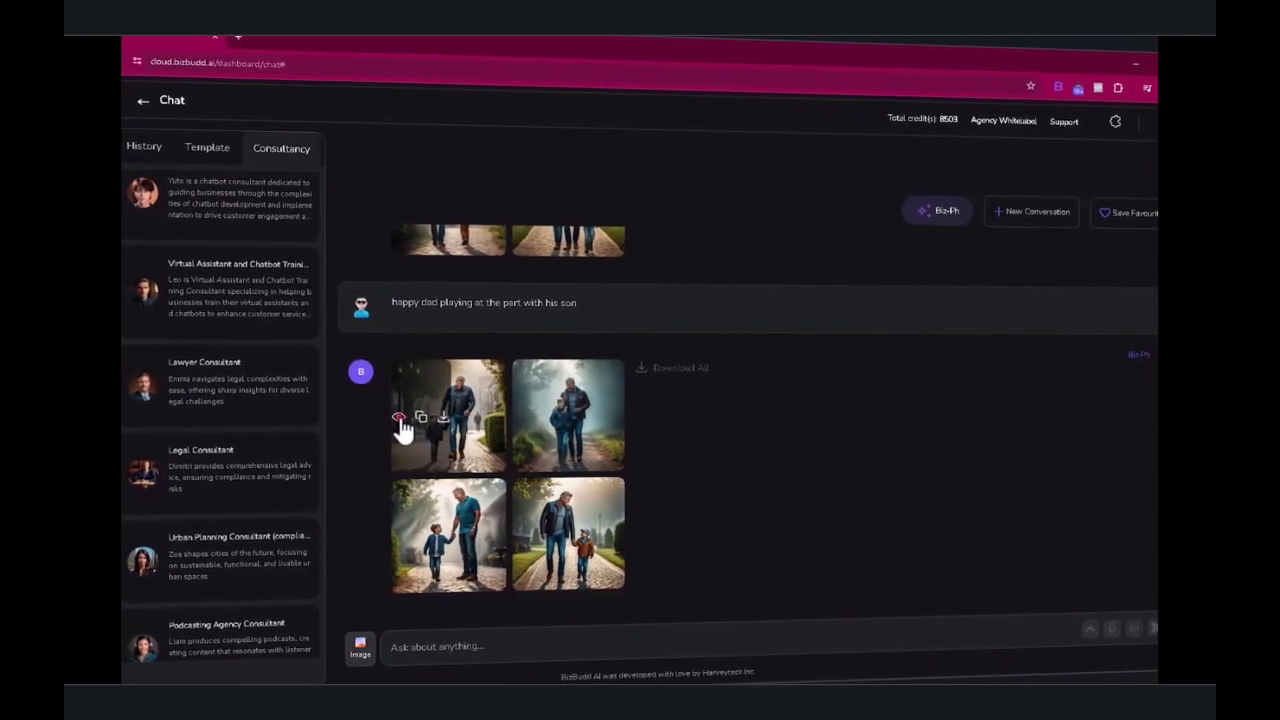
Preview the first, second and fourth generated park images enlarged, closing each
{"action": "left_click", "coordinate": [405, 426]}
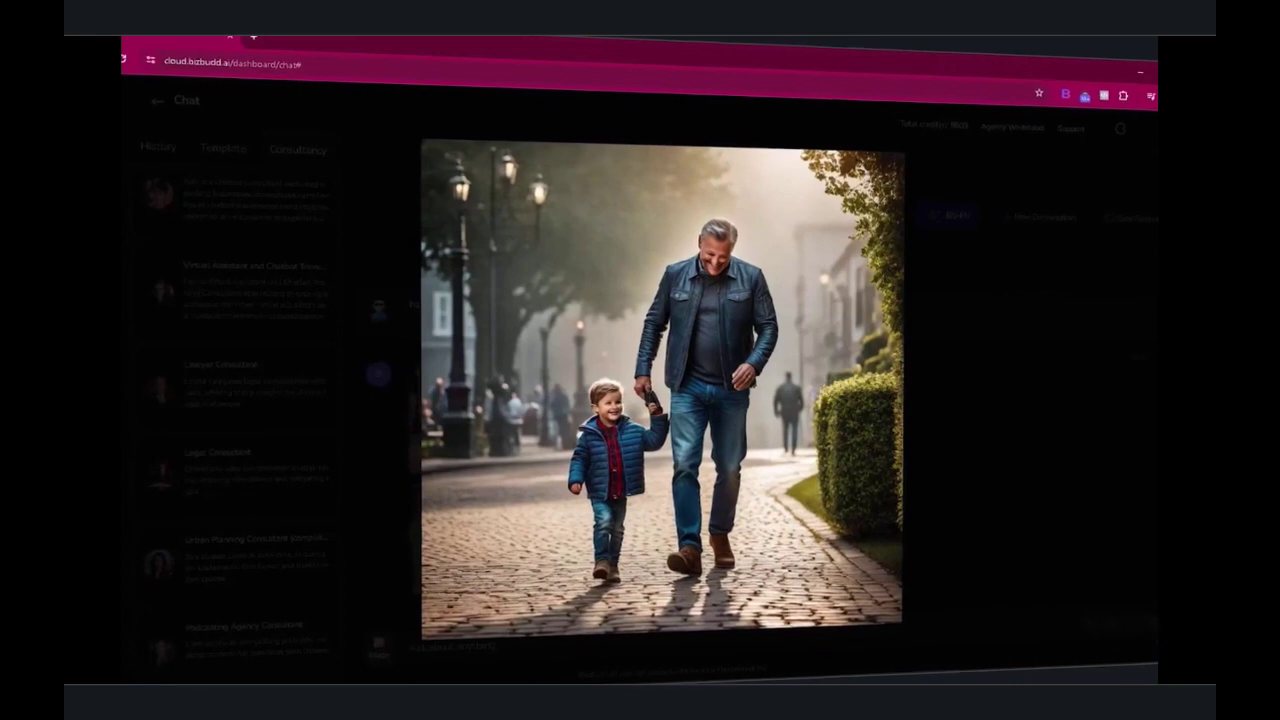
{"action": "left_click", "coordinate": [1096, 231]}
{"action": "mouse_move", "coordinate": [569, 417]}
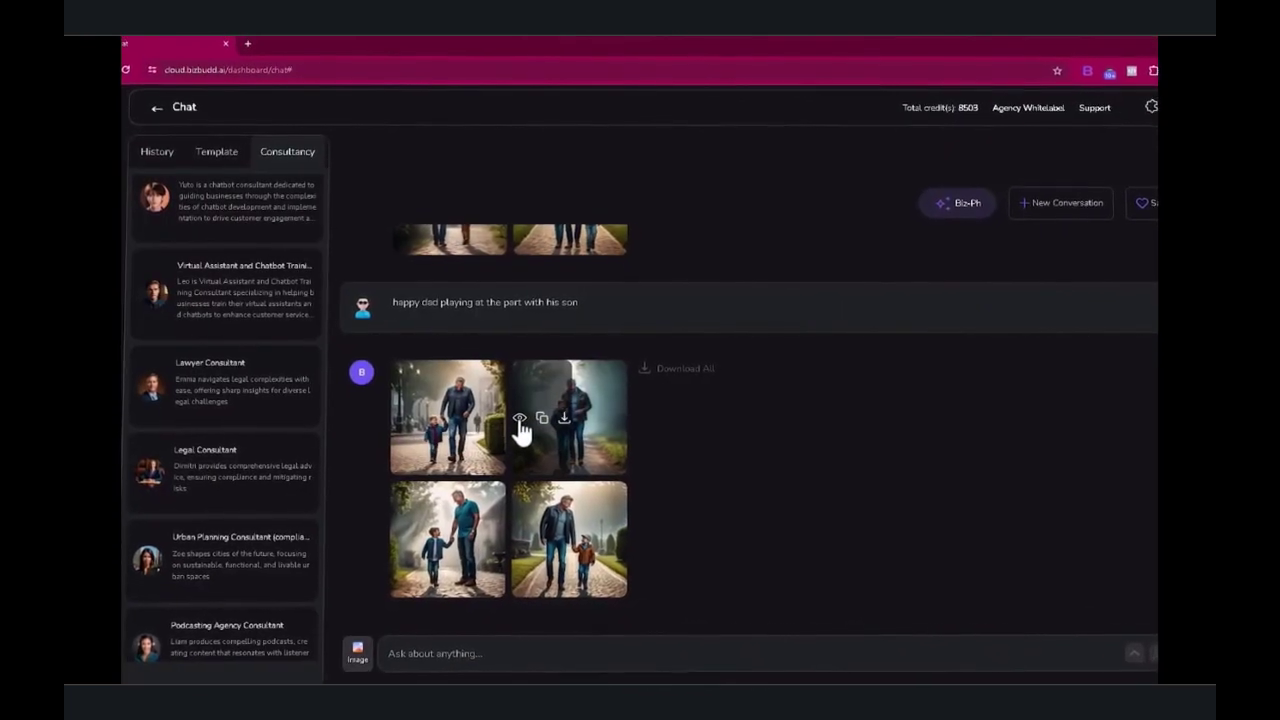
{"action": "left_click", "coordinate": [515, 419]}
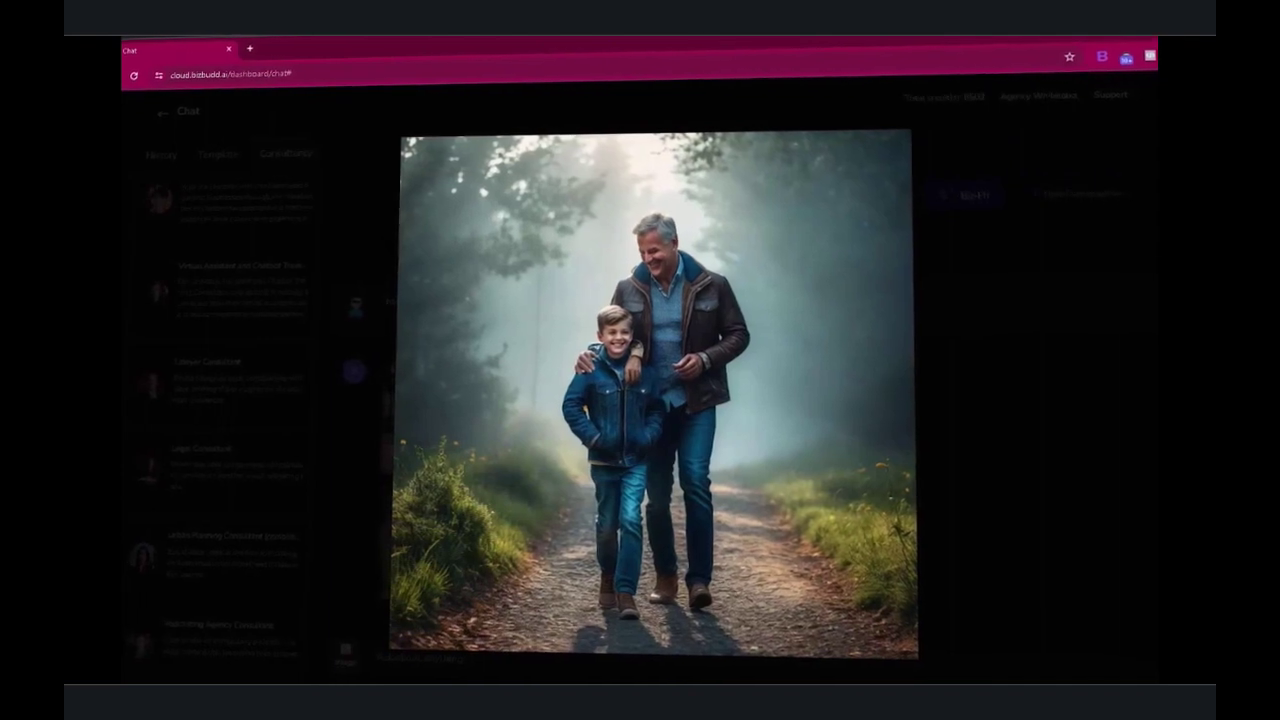
{"action": "left_click", "coordinate": [1137, 180]}
{"action": "mouse_move", "coordinate": [581, 541]}
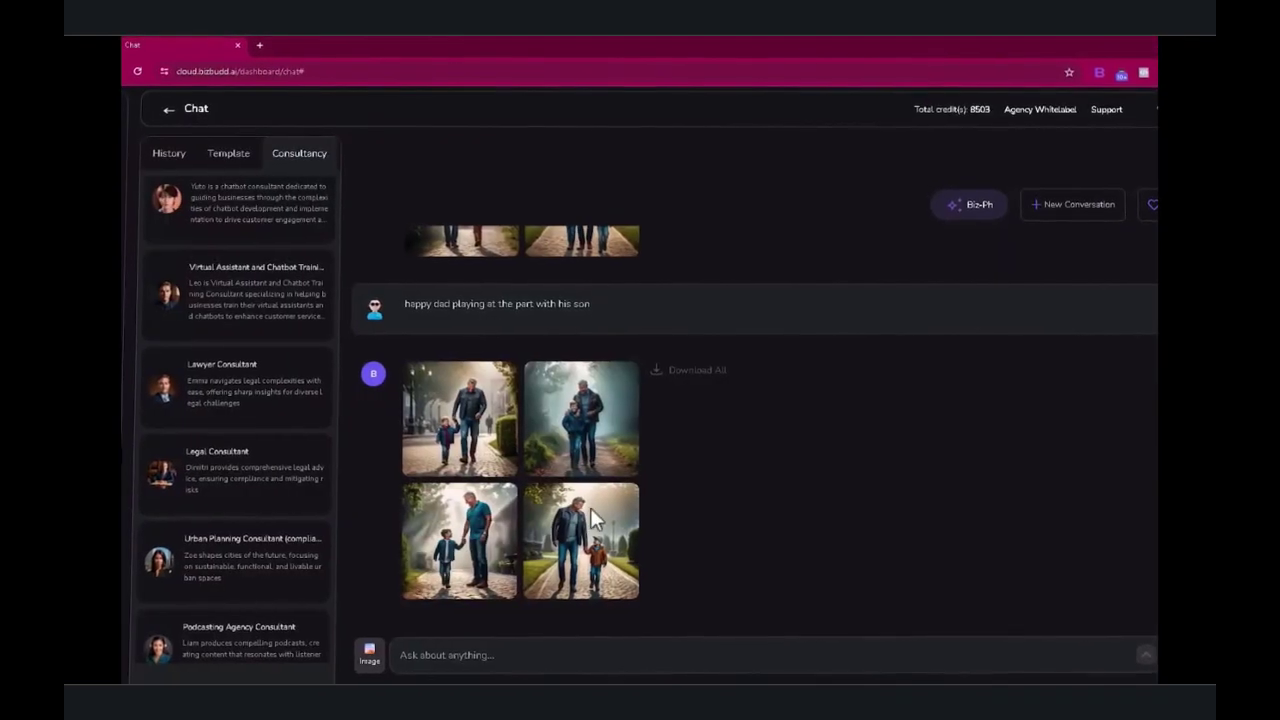
{"action": "left_click", "coordinate": [537, 541]}
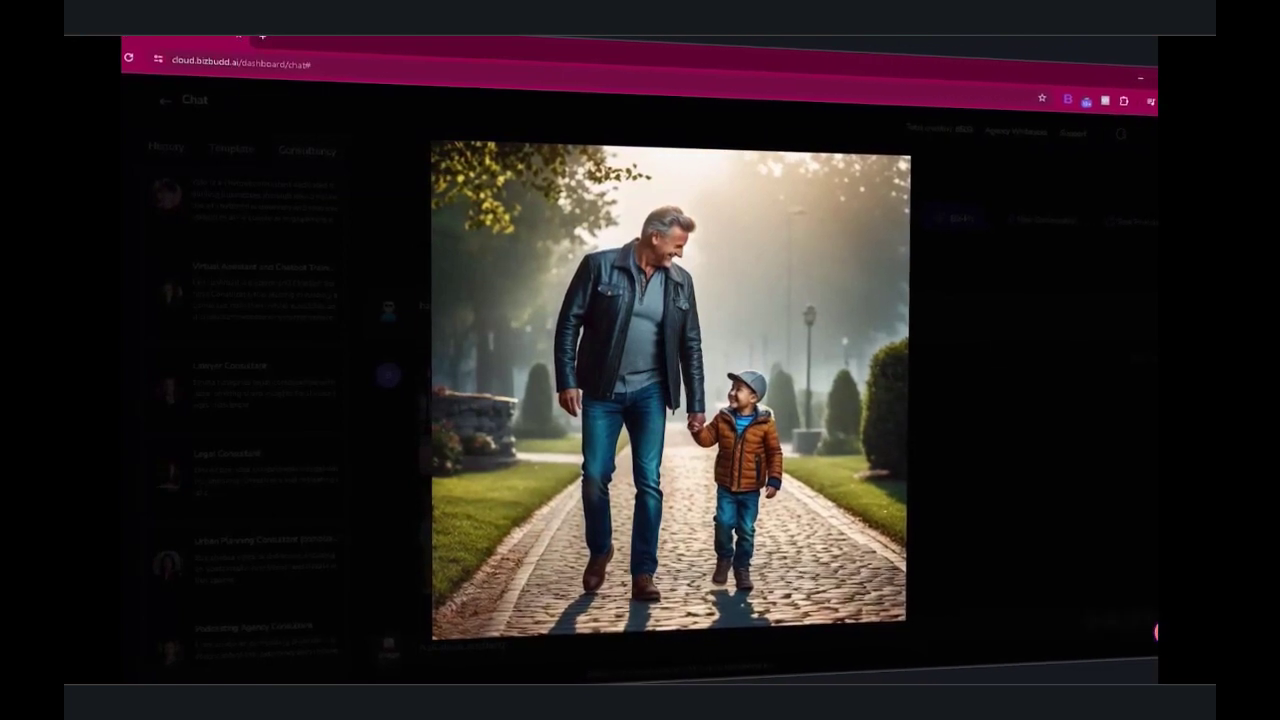
{"action": "left_click", "coordinate": [1122, 216]}
{"action": "scroll", "coordinate": [528, 474], "scroll_direction": "up", "scroll_amount": 2}
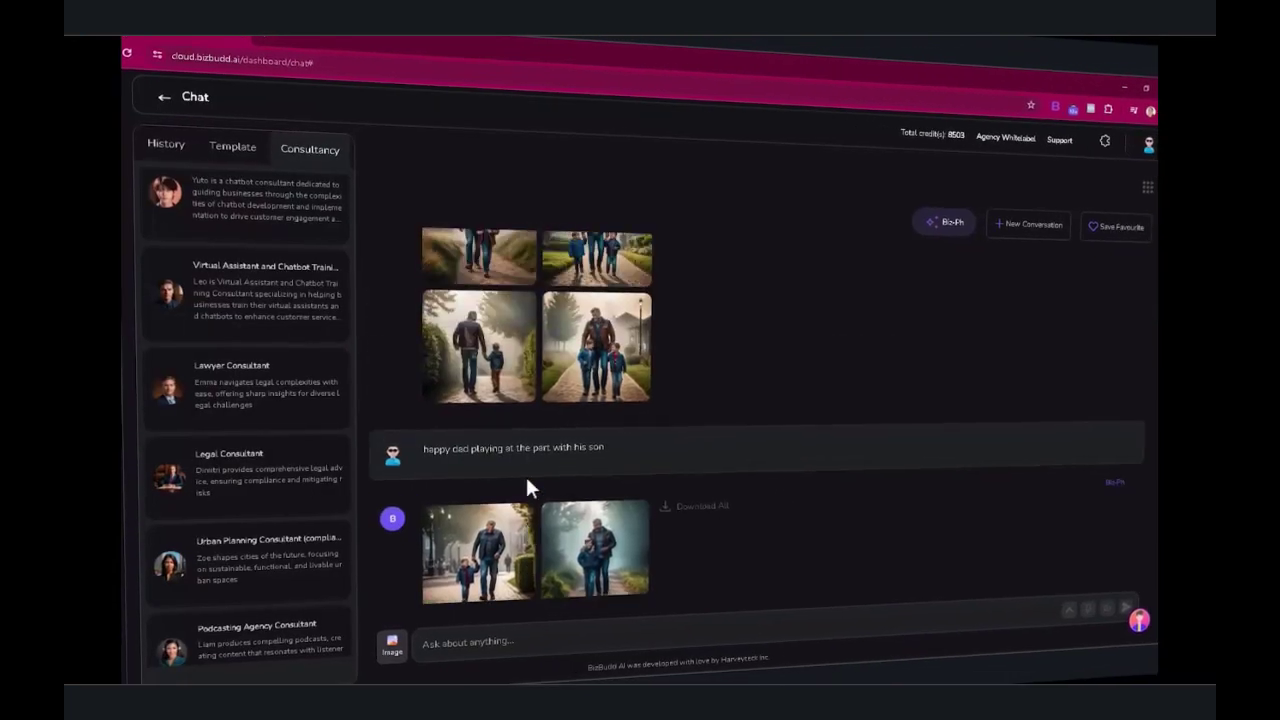
{"action": "scroll", "coordinate": [510, 450], "scroll_direction": "up", "scroll_amount": 1}
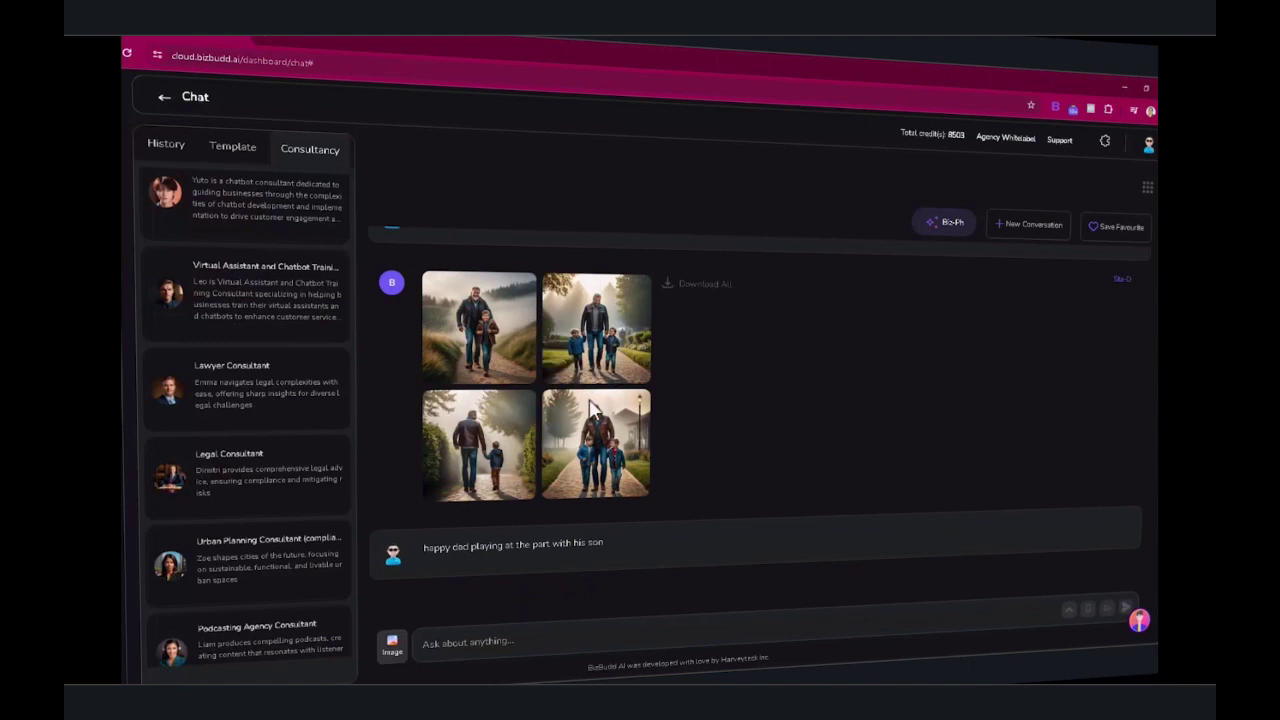
{"action": "left_click", "coordinate": [556, 456]}
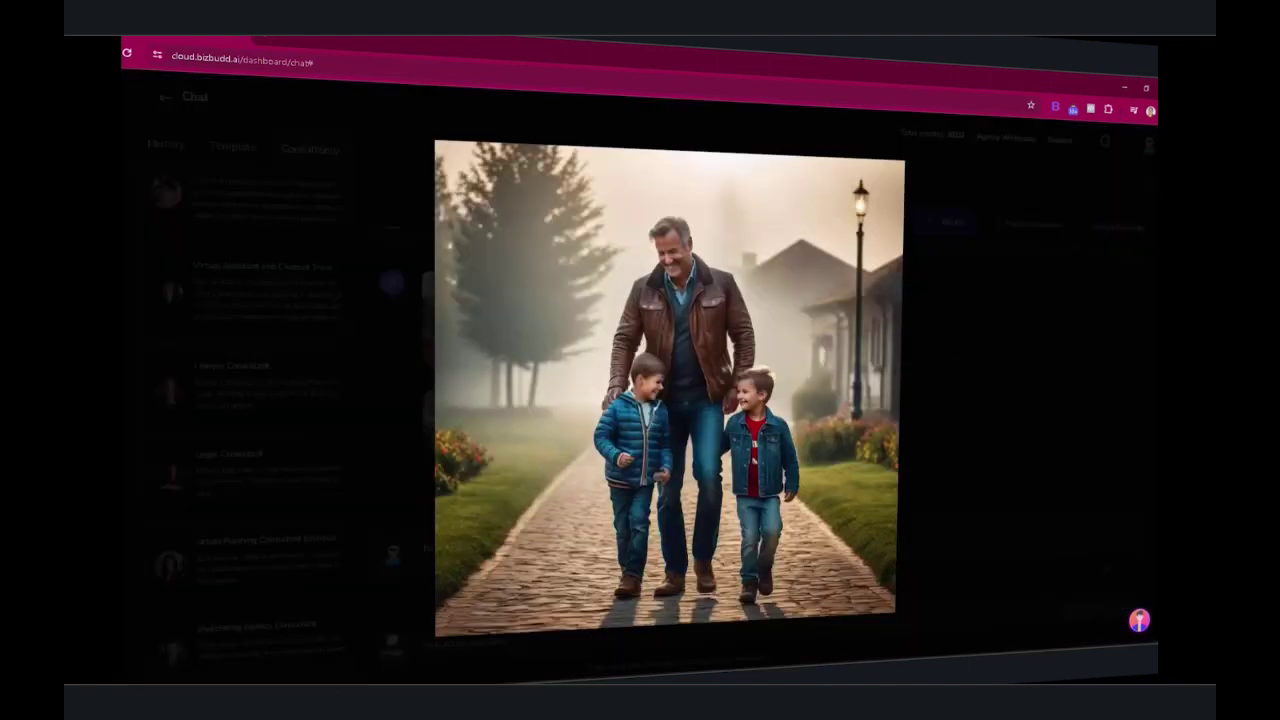
{"action": "key", "text": "Escape"}
{"action": "scroll", "coordinate": [470, 433], "scroll_direction": "up", "scroll_amount": 3}
{"action": "scroll", "coordinate": [463, 433], "scroll_direction": "up", "scroll_amount": 1}
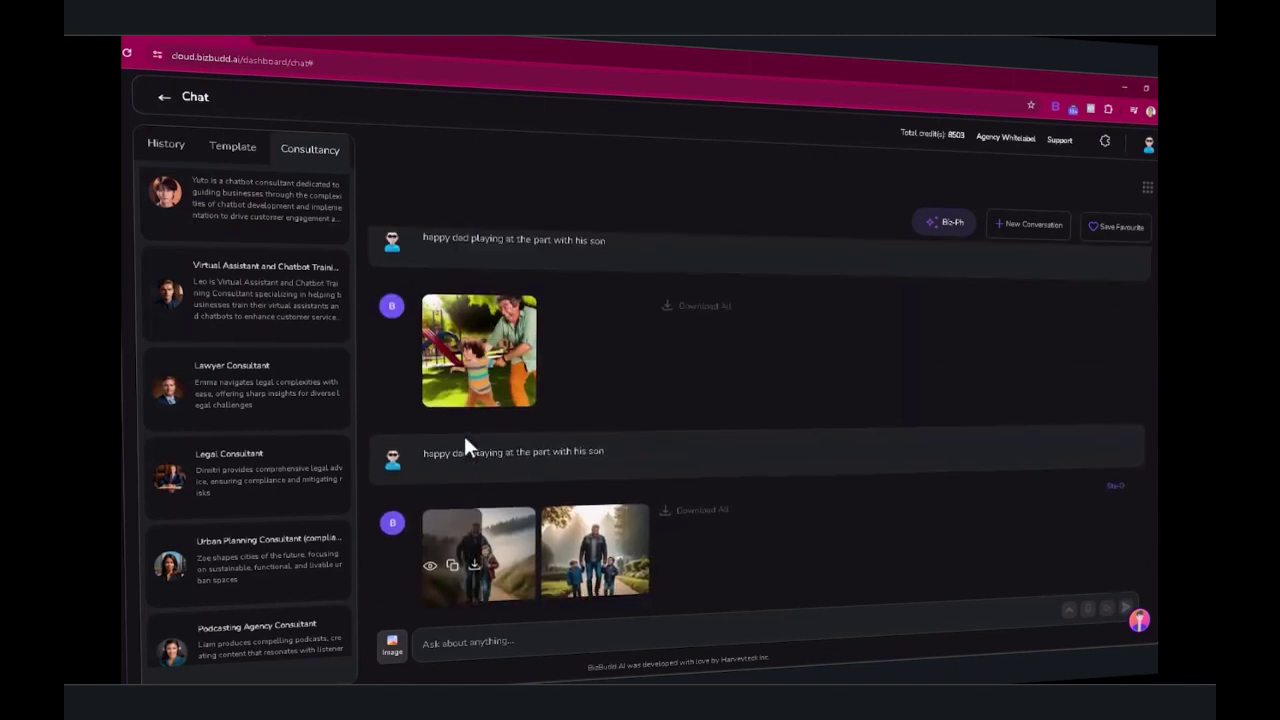
{"action": "left_click", "coordinate": [428, 360]}
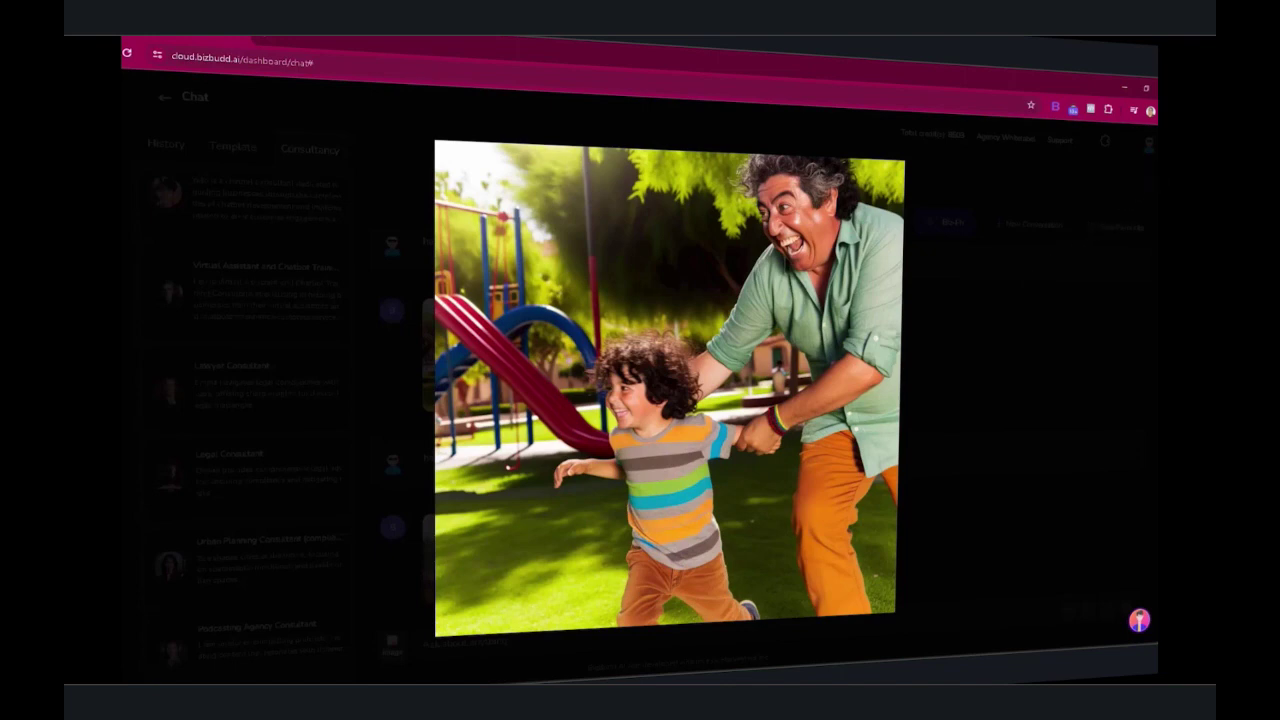
{"action": "key", "text": "Escape"}
{"action": "scroll", "coordinate": [680, 418], "scroll_direction": "down", "scroll_amount": 2}
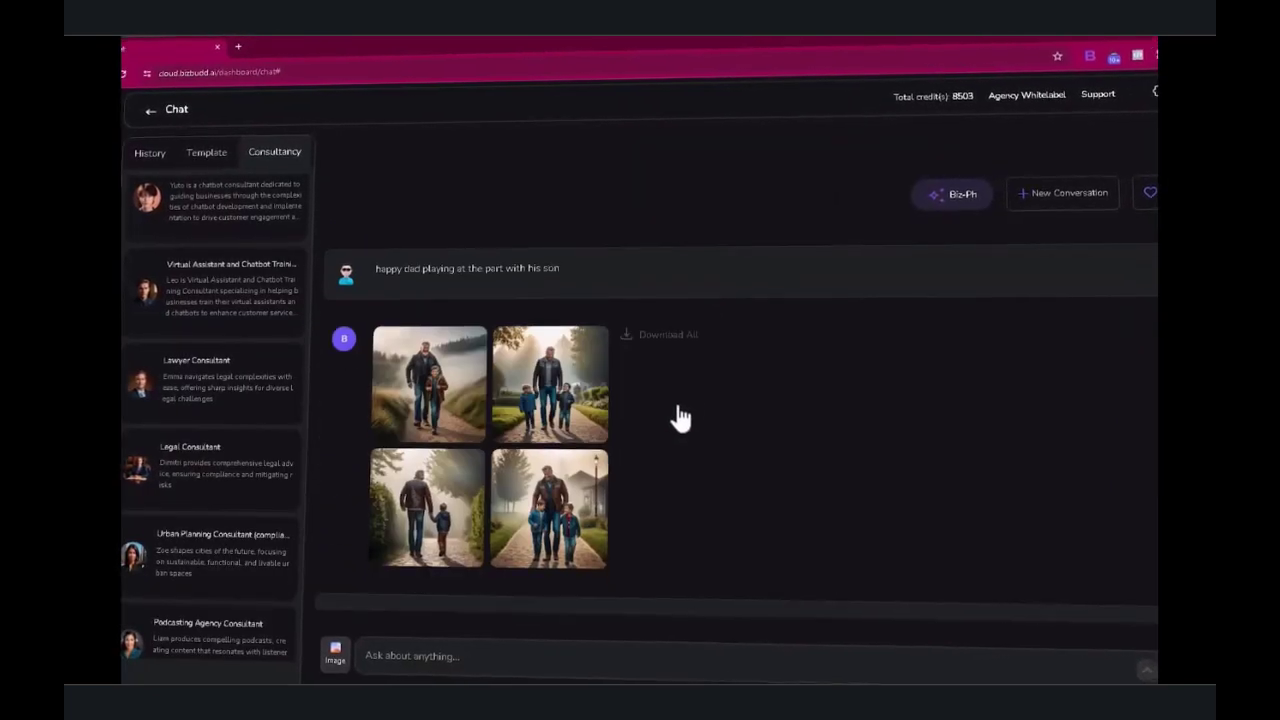
{"action": "scroll", "coordinate": [680, 418], "scroll_direction": "down", "scroll_amount": 3}
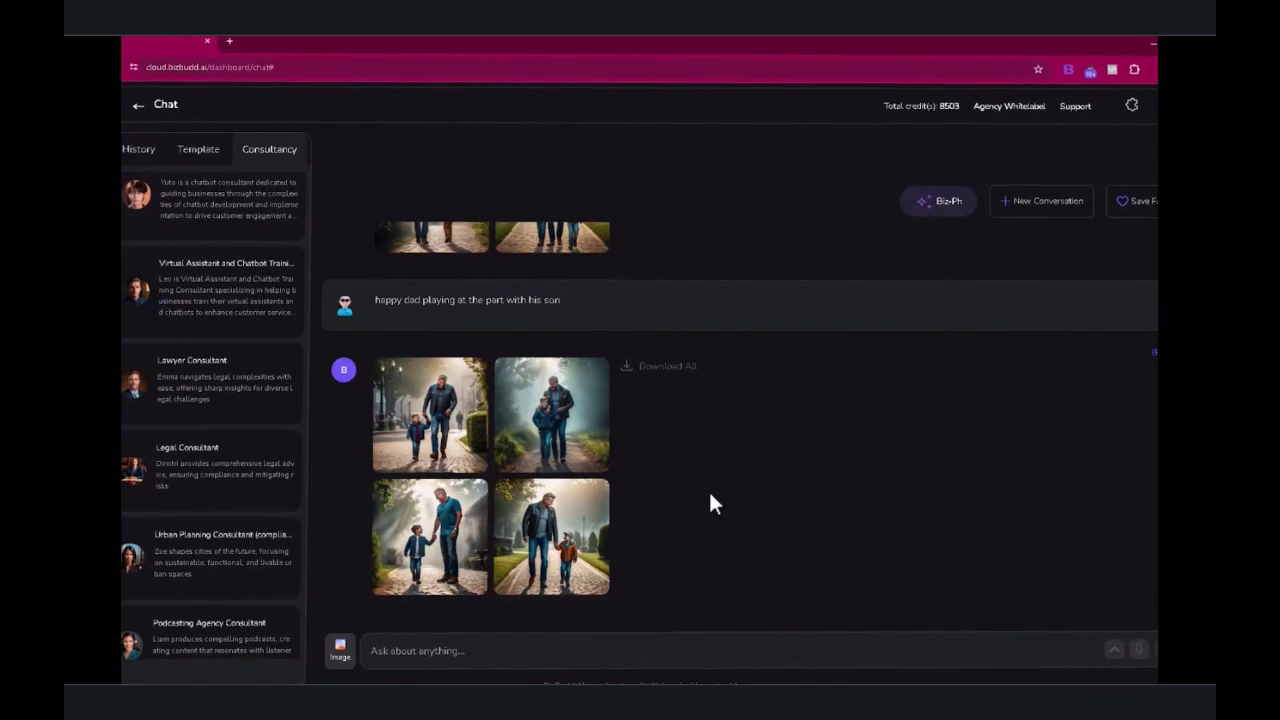